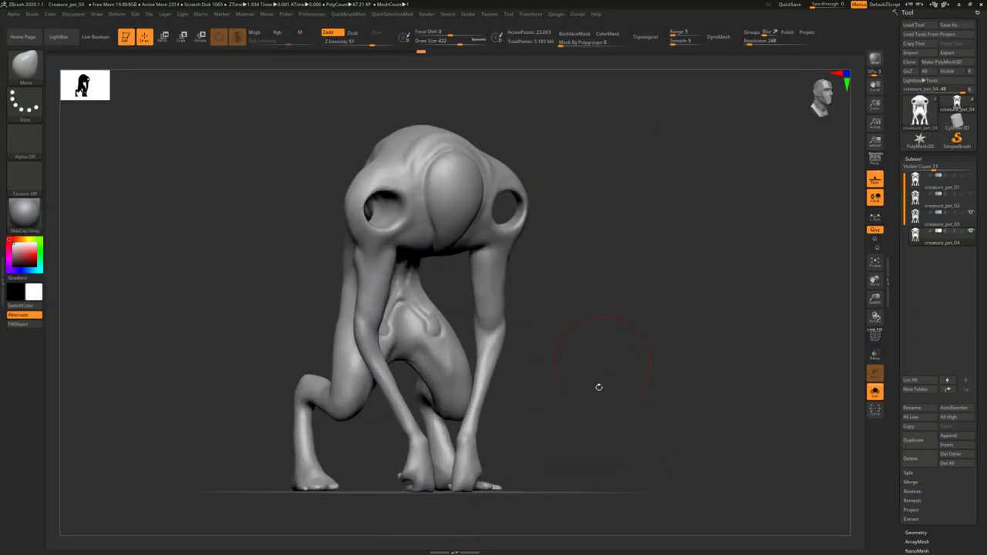
- Turn the ZBrush creature to face the front and hide the floor beneath it
drag(599, 387, 627, 440)
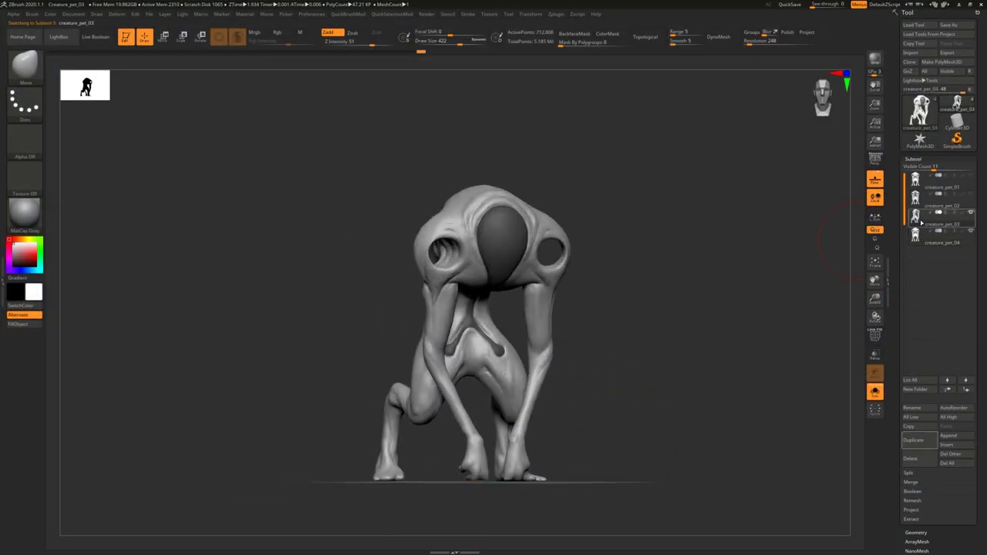
click(875, 179)
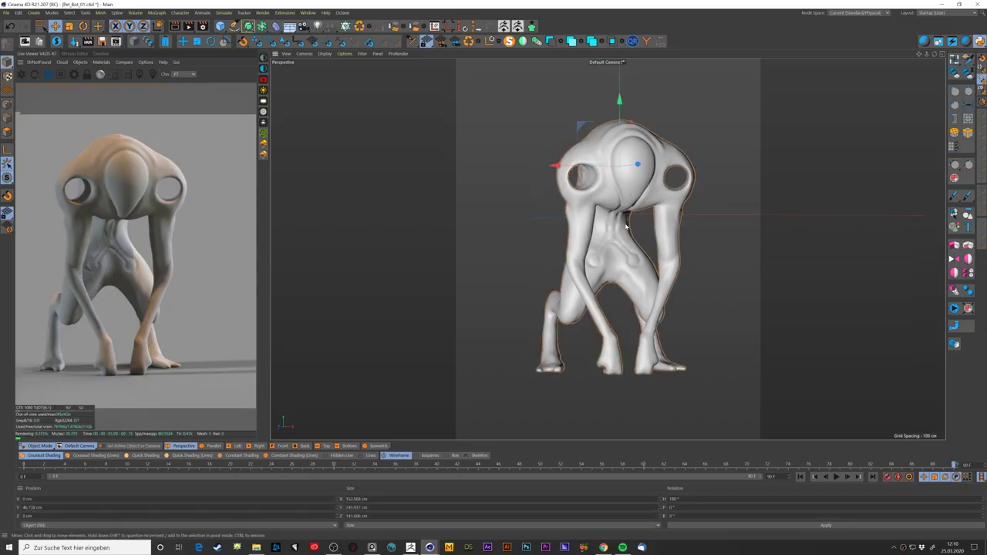
- Enable symmetry, confirm the mesh is symmetrical, and place the first mirrored polygon on the head
click(953, 308)
key(Return)
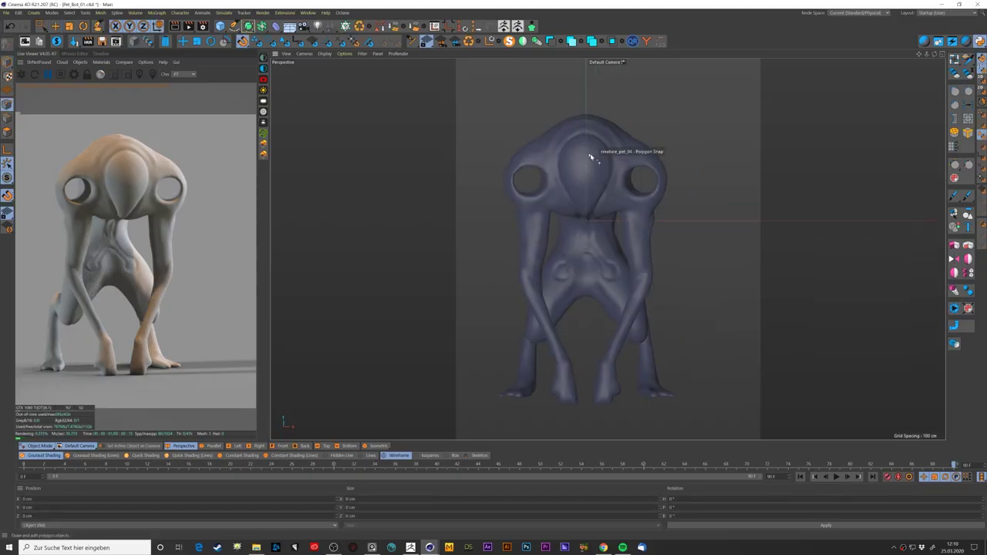
scroll(617, 158, up, 5)
click(623, 164)
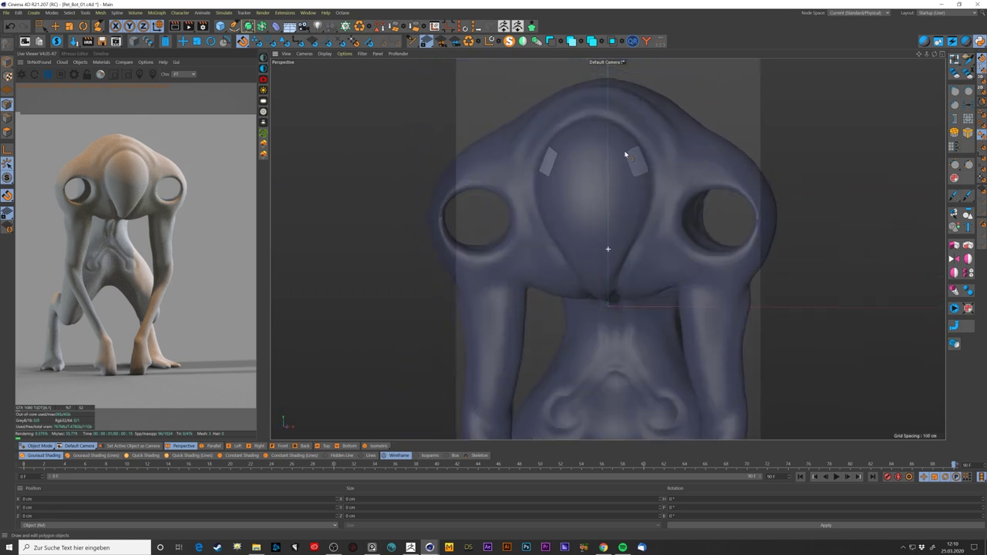
- Check the new head patch from the side and front views
mouse_move(610, 140)
alt+mouse_down()
mouse_move(566, 247)
mouse_move(697, 260)
mouse_move(628, 242)
mouse_move(732, 156)
alt+mouse_up()
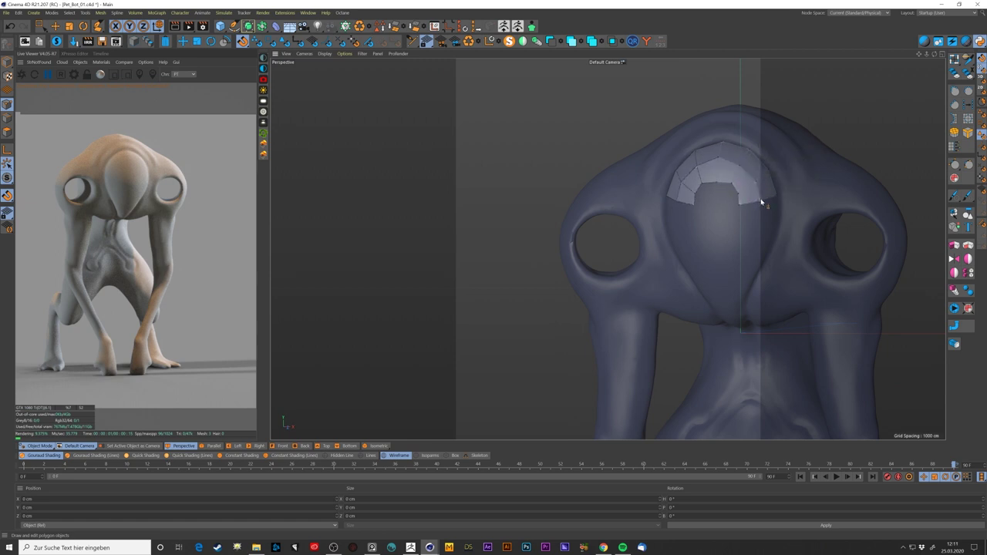
alt+drag(770, 221, 662, 220)
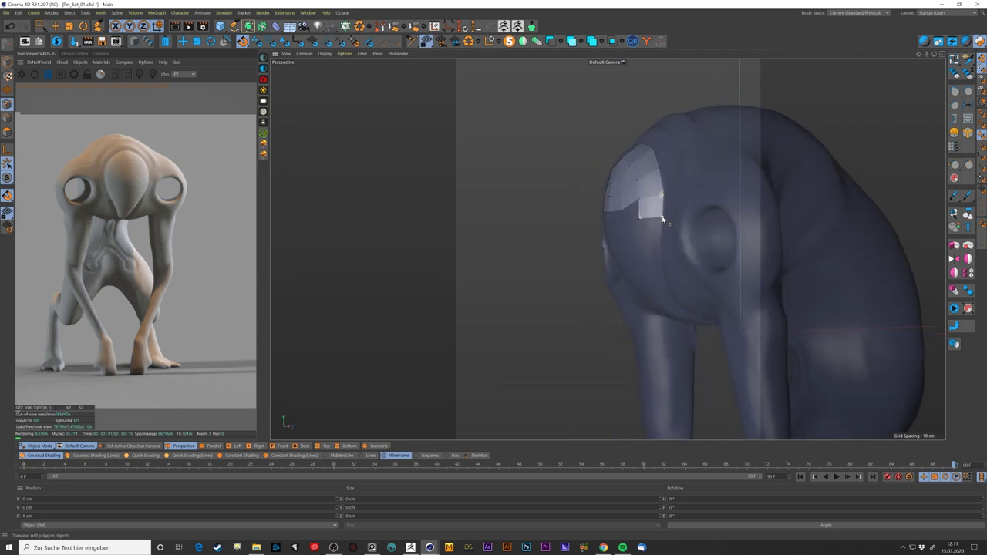
mouse_move(620, 248)
alt+mouse_down()
mouse_move(750, 235)
mouse_move(806, 127)
mouse_move(696, 162)
alt+mouse_up()
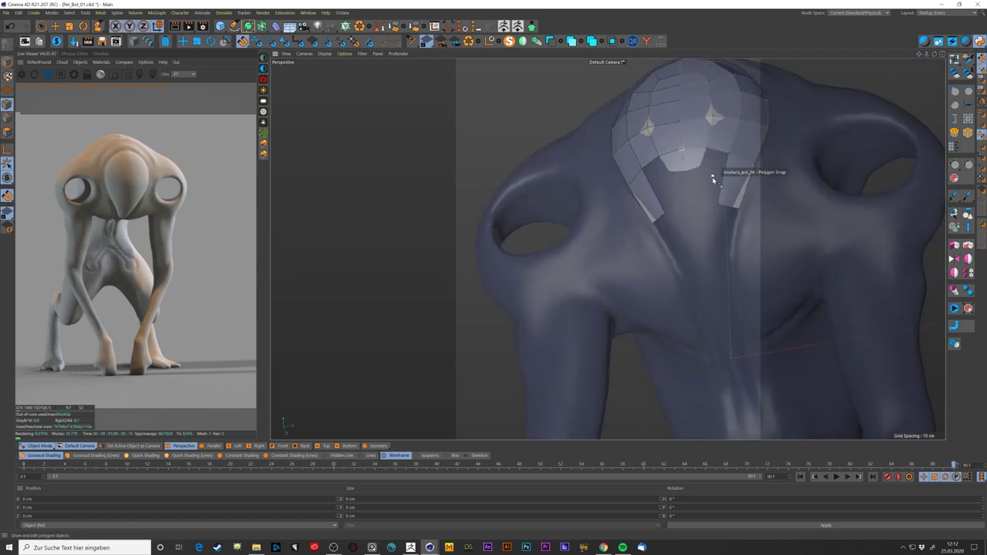
mouse_move(687, 178)
alt+mouse_down()
mouse_move(625, 264)
mouse_move(712, 275)
mouse_move(688, 206)
mouse_move(672, 260)
mouse_move(673, 207)
alt+mouse_up()
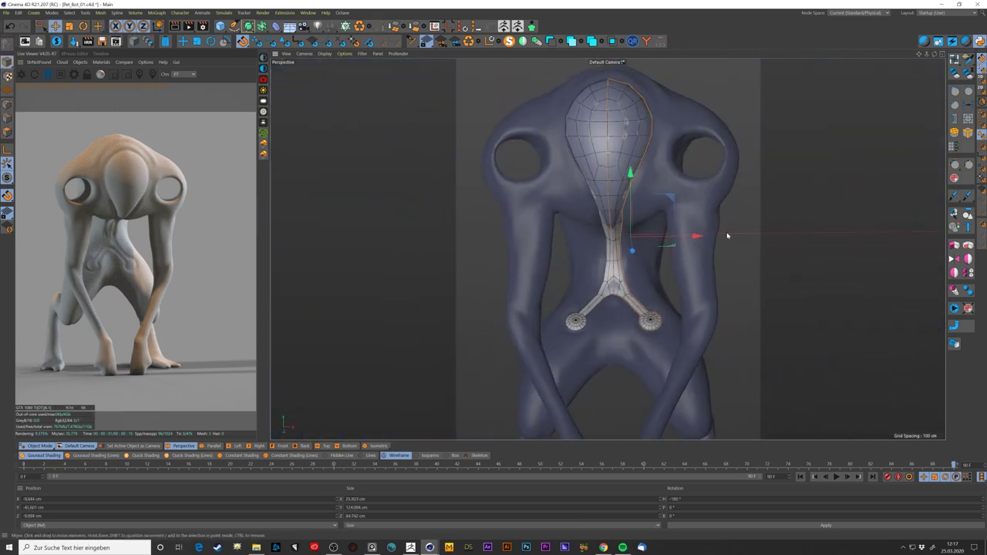
- Extend the mirrored polygon strip along the top of the head and down toward the chest
drag(661, 132, 704, 247)
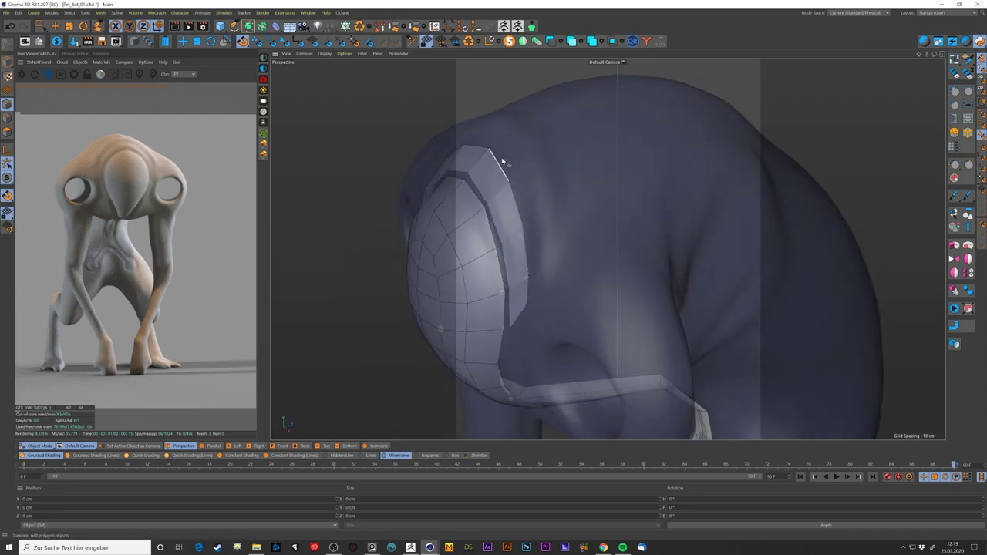
alt+drag(548, 266, 692, 165)
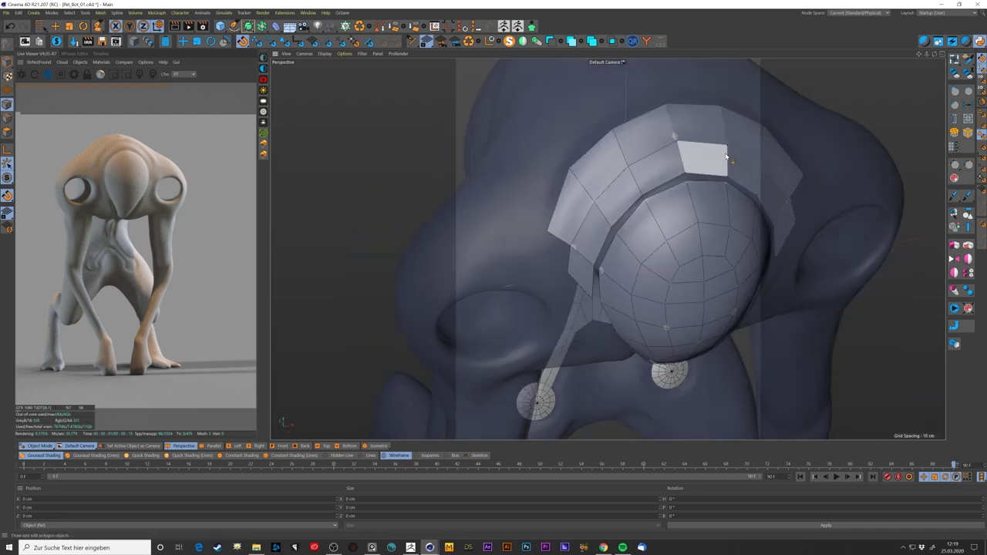
scroll(529, 357, down, 4)
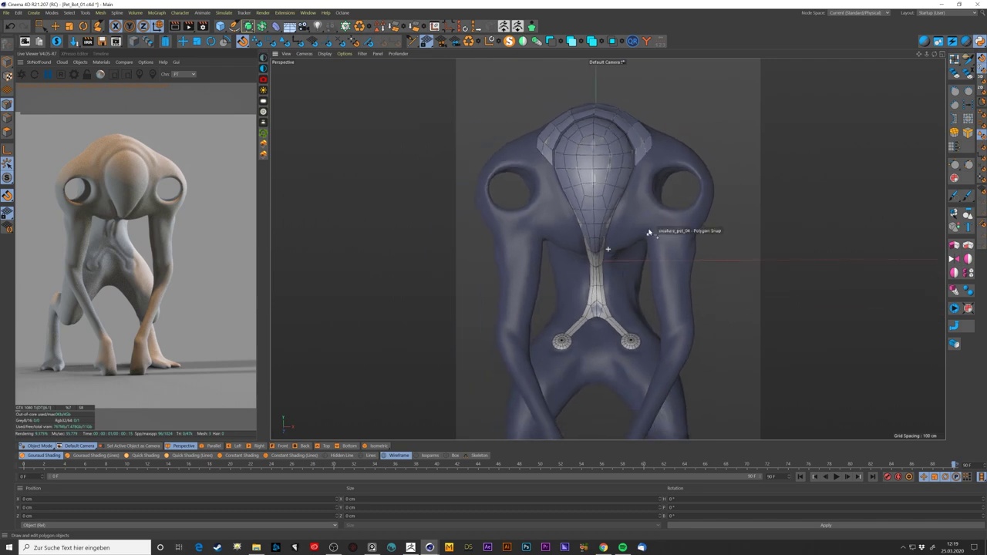
scroll(645, 205, up, 3)
scroll(630, 141, up, 2)
mouse_move(630, 141)
mouse_down()
mouse_move(639, 180)
mouse_move(619, 216)
mouse_move(625, 210)
mouse_move(591, 172)
mouse_up()
scroll(601, 192, down, 1)
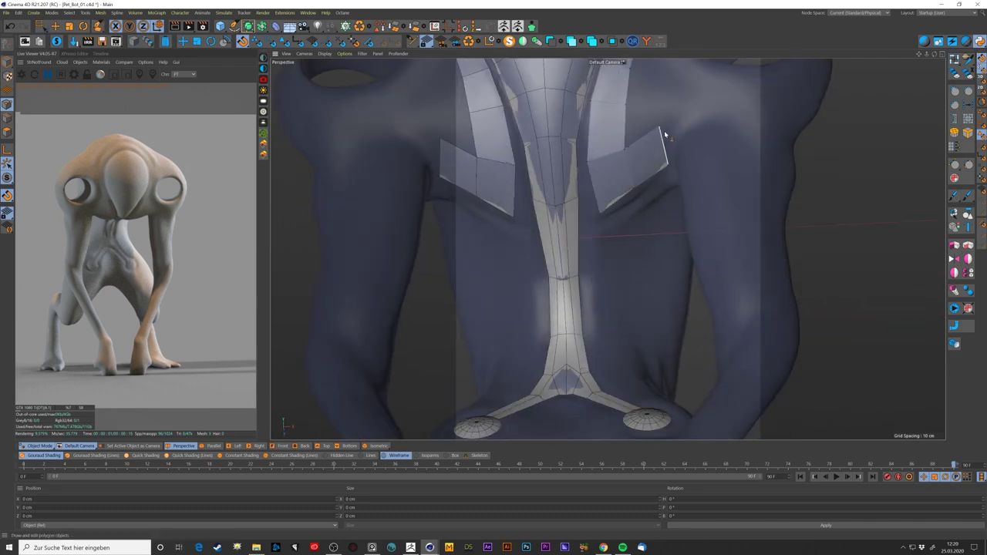
- Check the new strips below the eye holes, on the torso, back and legs
alt+drag(664, 130, 634, 153)
alt+drag(643, 193, 674, 135)
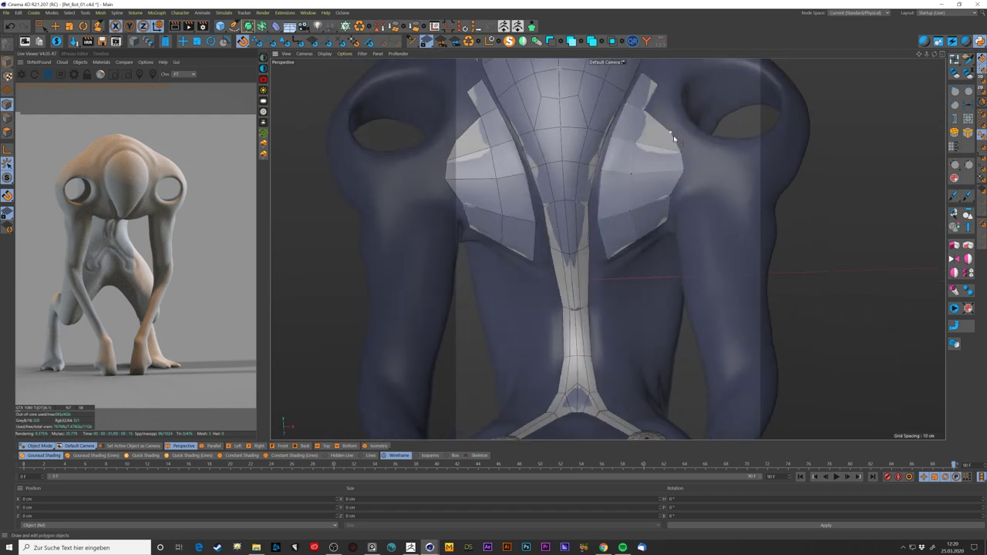
scroll(671, 162, down, 3)
scroll(669, 194, down, 1)
mouse_move(676, 216)
alt+mouse_down()
mouse_move(640, 215)
mouse_move(694, 269)
mouse_move(694, 165)
mouse_move(606, 257)
mouse_move(660, 229)
mouse_move(627, 204)
alt+mouse_up()
scroll(688, 224, up, 3)
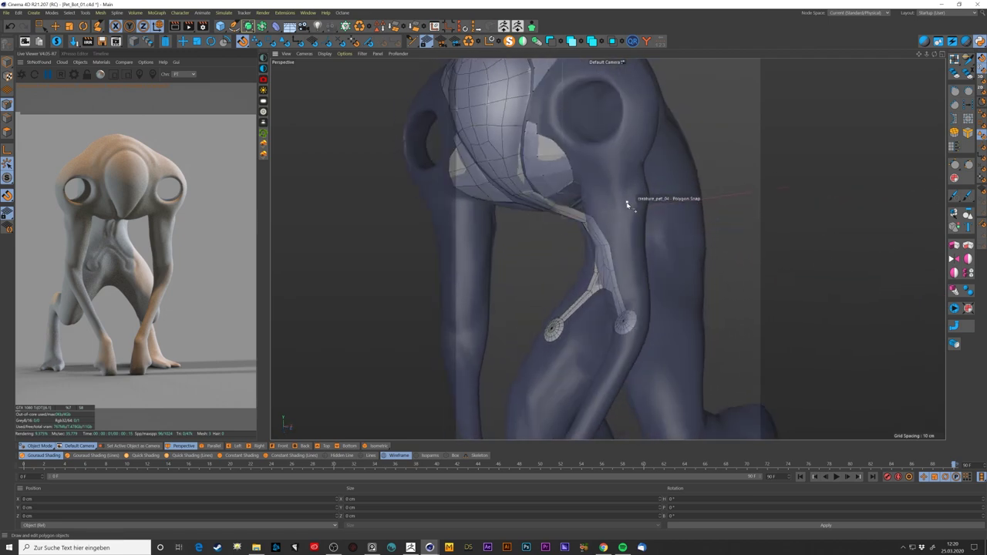
mouse_move(630, 253)
alt+mouse_down()
mouse_move(617, 187)
mouse_move(633, 195)
alt+mouse_up()
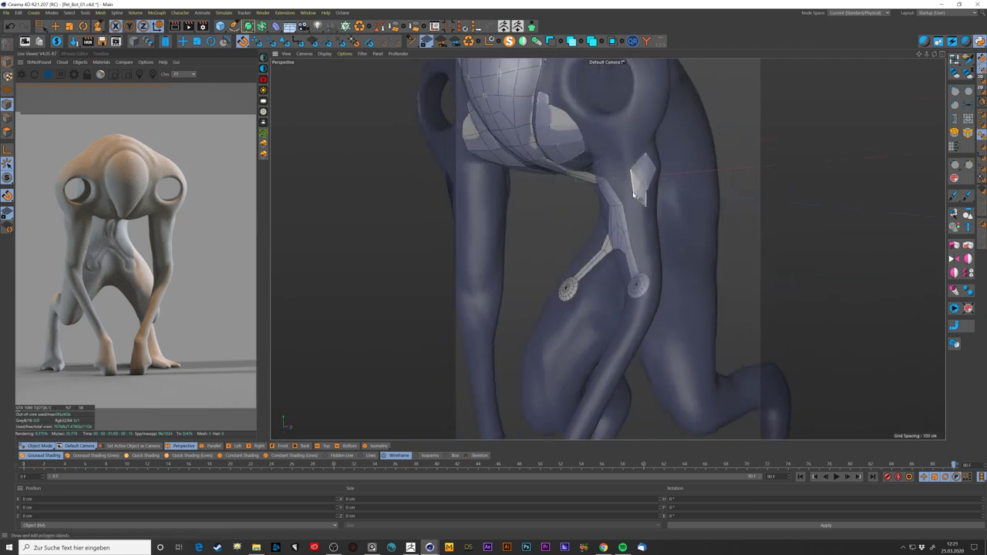
mouse_move(655, 273)
alt+mouse_down()
mouse_move(683, 265)
mouse_move(705, 275)
mouse_move(694, 262)
alt+mouse_up()
- Add a Disc primitive and size it over the right eye socket
click(220, 26)
click(243, 51)
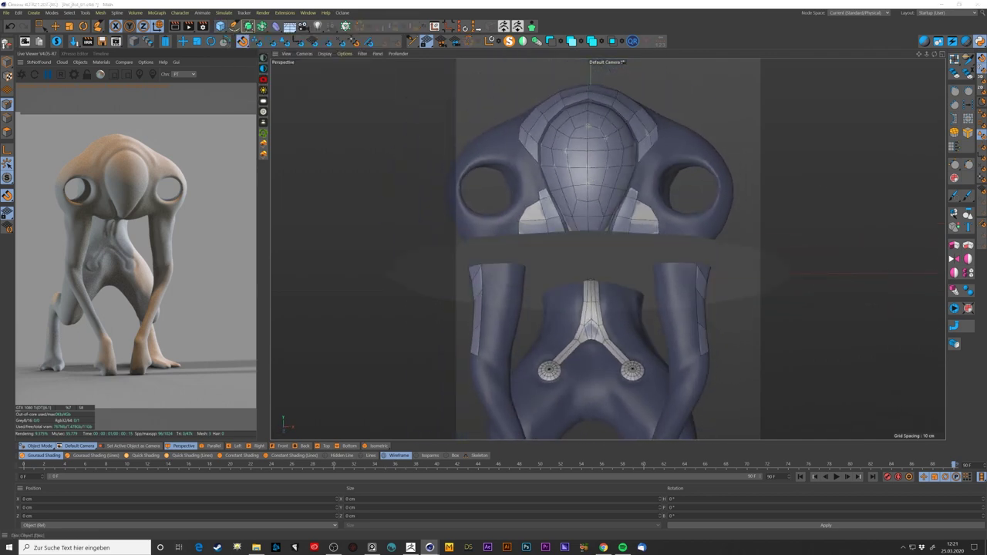
scroll(590, 257, down, 3)
mouse_move(590, 257)
mouse_down()
mouse_move(694, 188)
mouse_move(661, 209)
mouse_move(653, 155)
mouse_move(583, 225)
mouse_move(776, 198)
mouse_move(595, 278)
mouse_move(780, 202)
mouse_up()
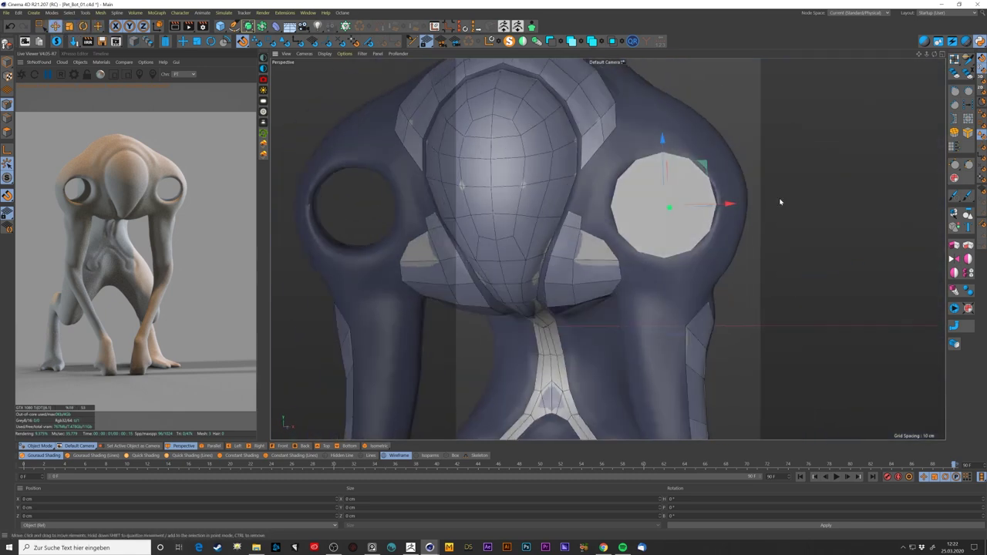
- Make the disc editable, delete its centre to leave a ring, and fit its inner edge to the socket
key(c)
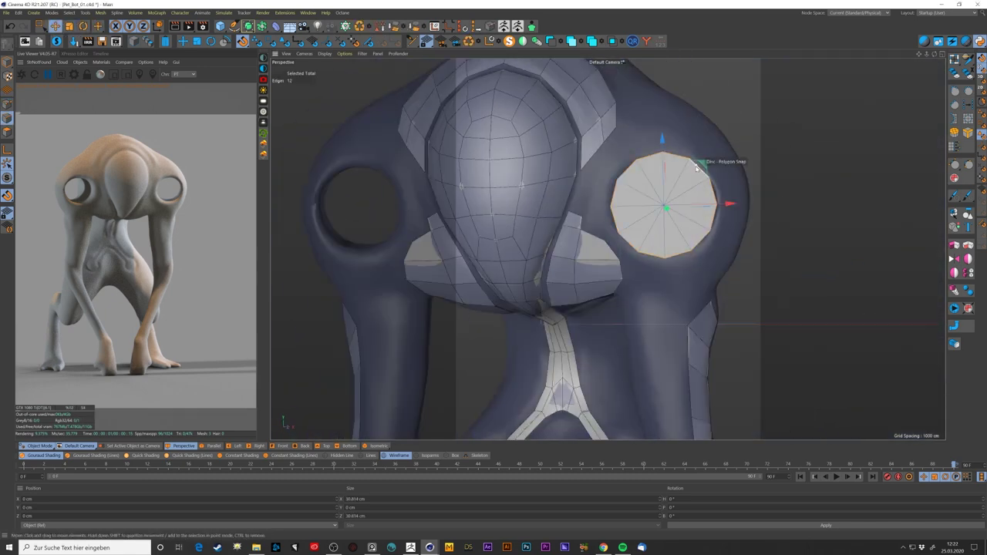
click(663, 185)
key(Delete)
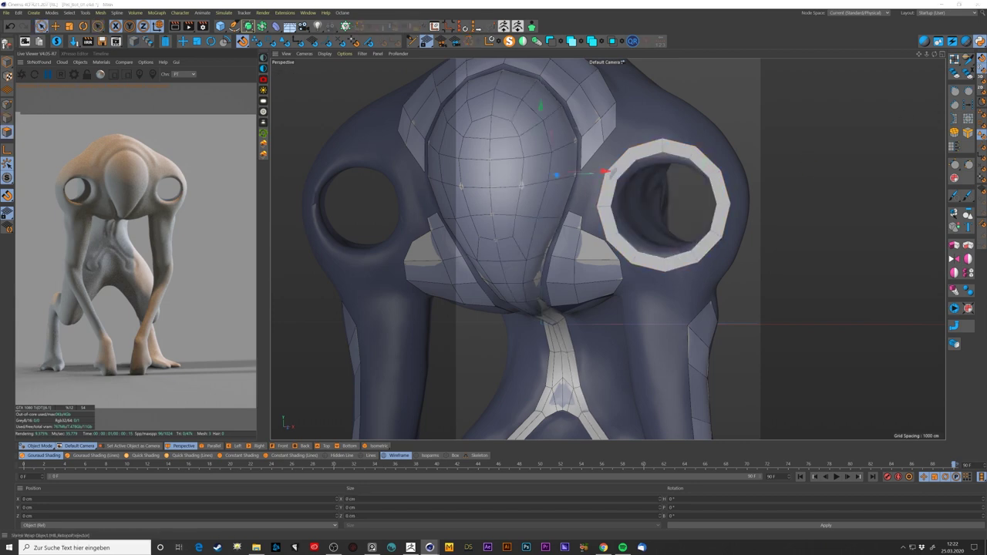
click(613, 169)
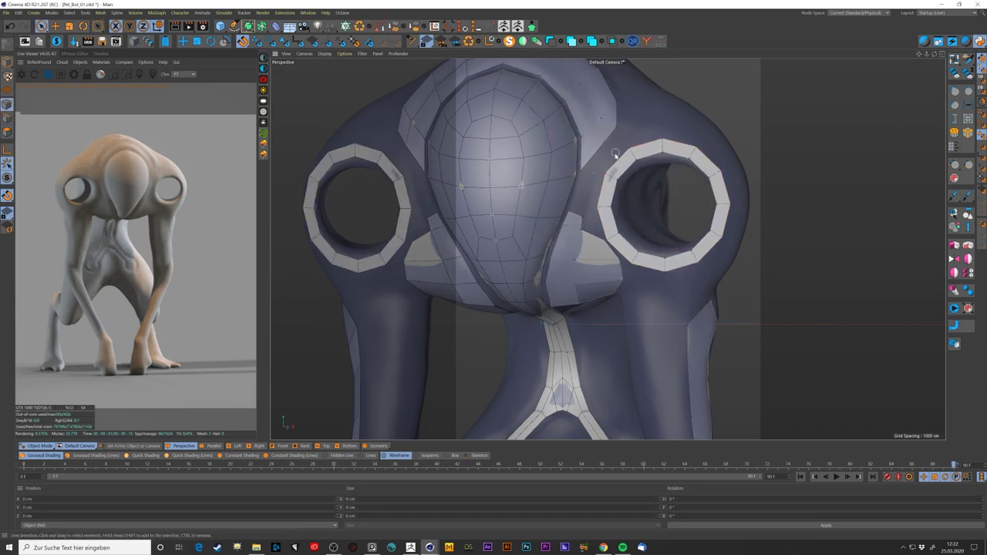
drag(619, 184, 612, 213)
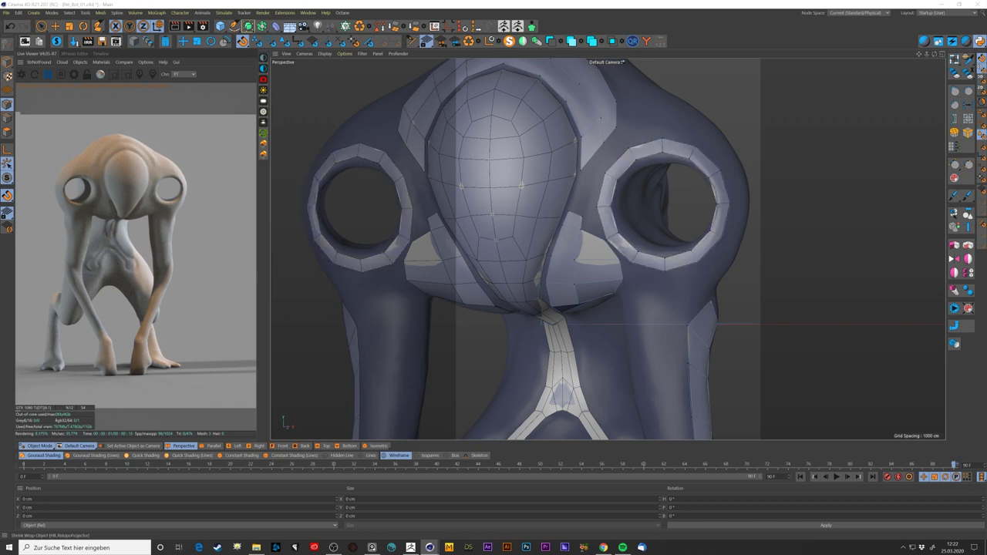
alt+drag(756, 154, 727, 155)
- Inspect the right eye ring, legs and torso from front, high and side angles
alt+drag(617, 254, 621, 260)
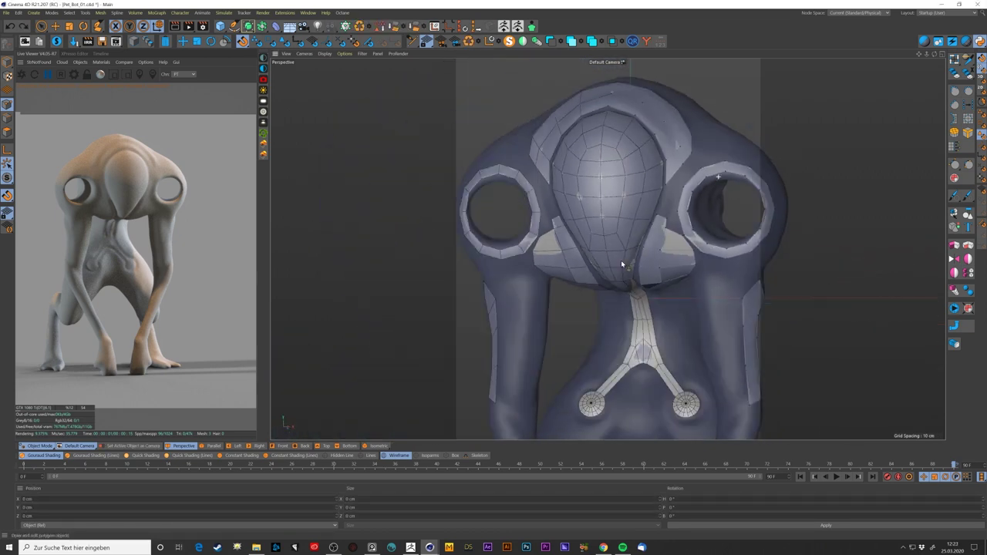
scroll(603, 229, up, 3)
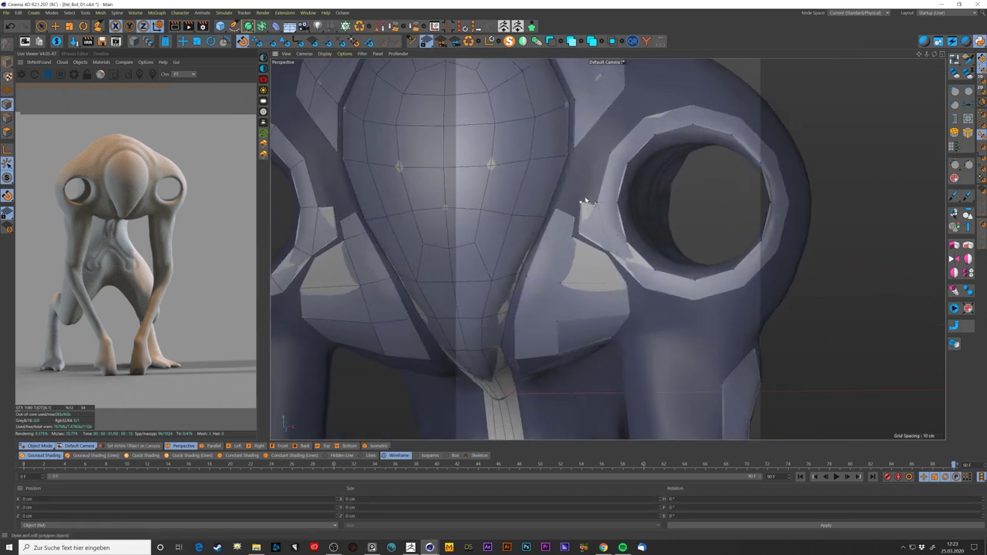
alt+drag(654, 87, 626, 167)
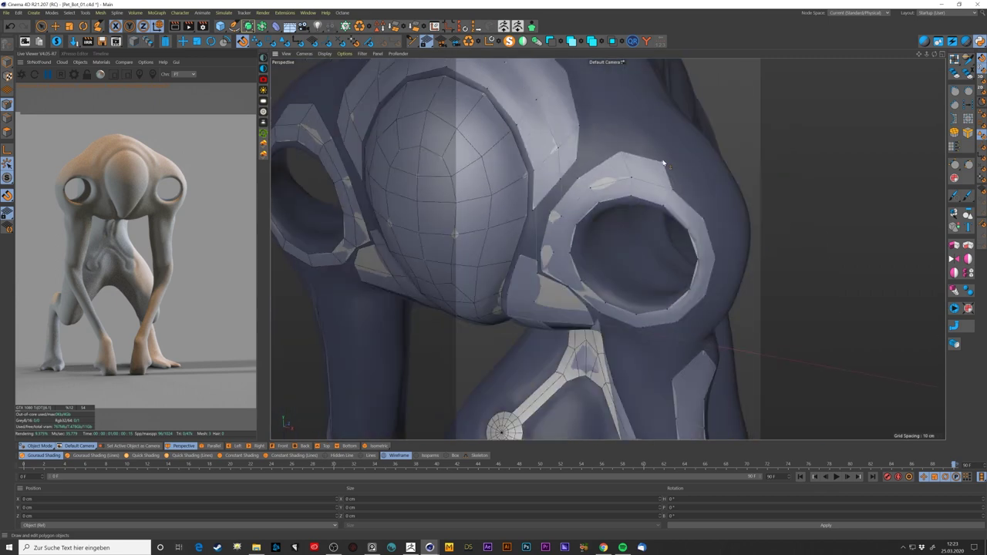
alt+drag(728, 204, 684, 141)
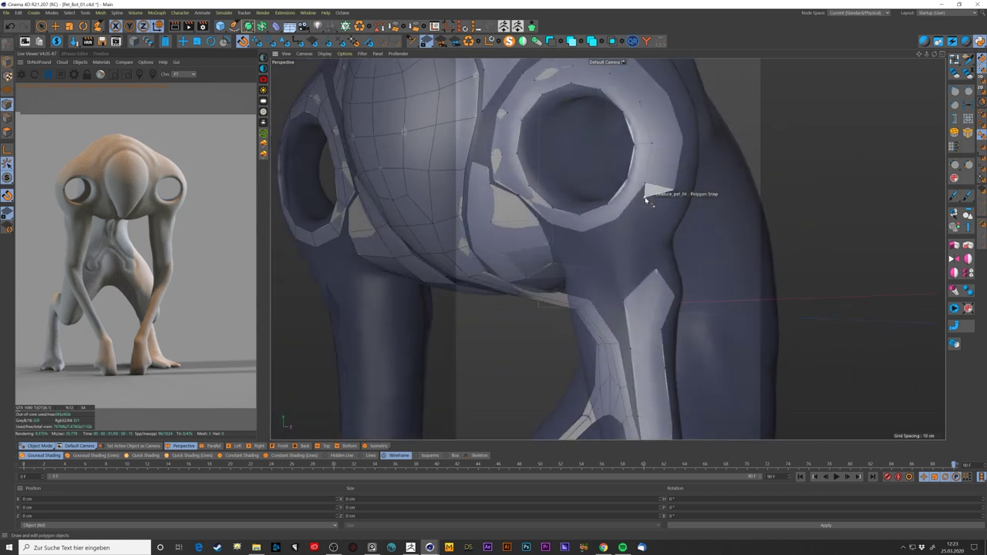
alt+drag(595, 251, 642, 211)
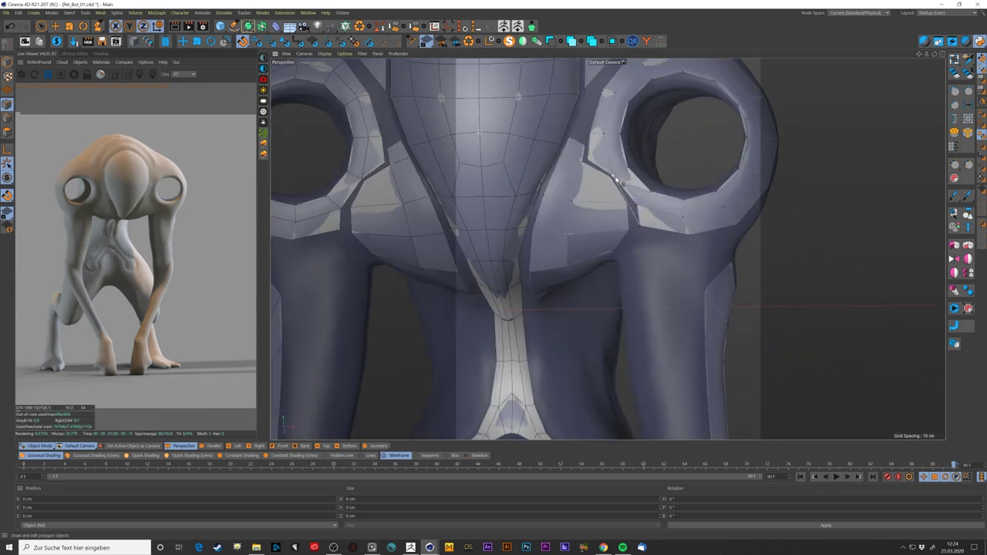
scroll(615, 177, down, 5)
alt+drag(615, 176, 606, 220)
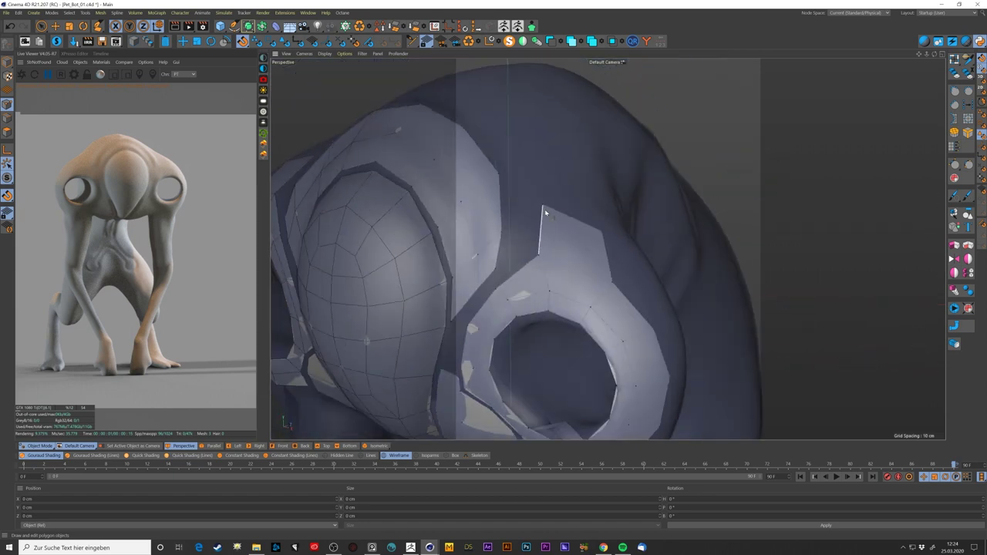
alt+drag(544, 209, 580, 300)
scroll(617, 254, down, 5)
scroll(660, 222, up, 3)
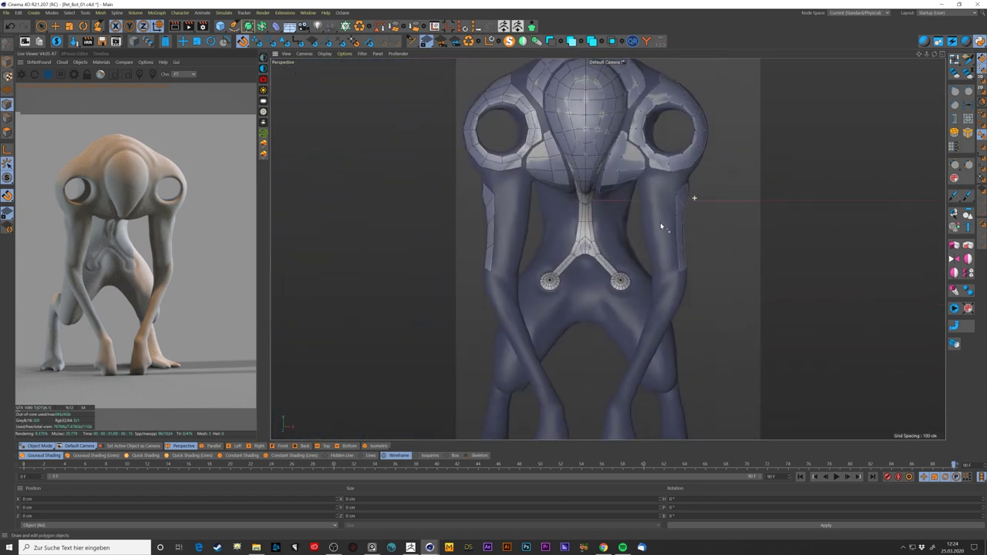
scroll(660, 226, down, 2)
mouse_move(705, 286)
alt+mouse_down()
mouse_move(487, 246)
mouse_move(701, 231)
alt+mouse_up()
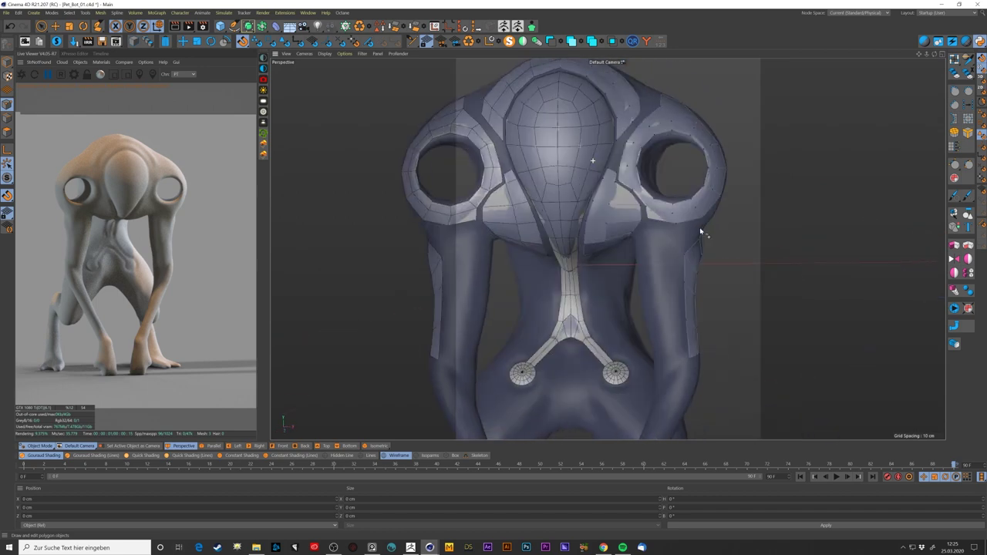
- Draw a mirrored plate patch on the torso beside the Y-shaped strip
scroll(705, 262, up, 2)
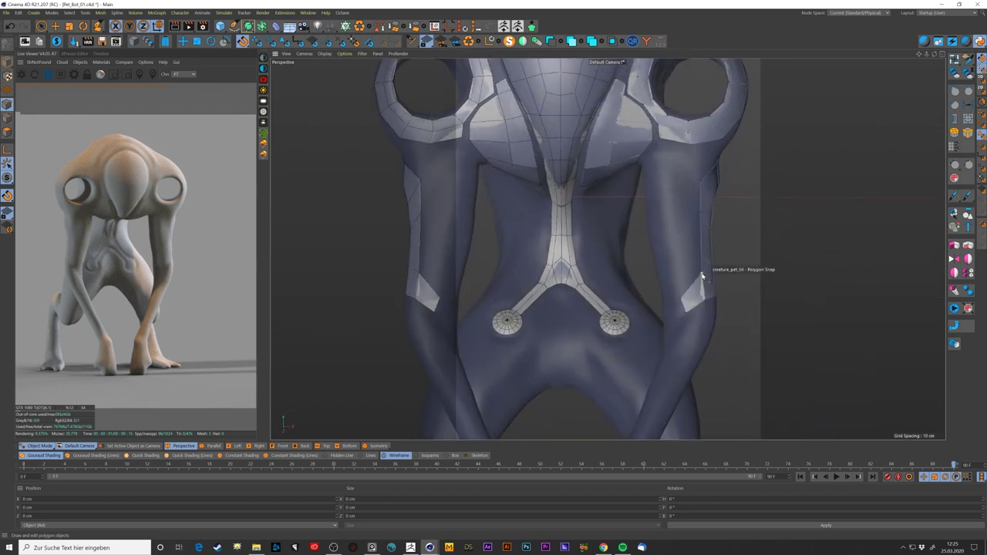
scroll(698, 306, down, 1)
scroll(683, 308, down, 2)
scroll(688, 311, up, 1)
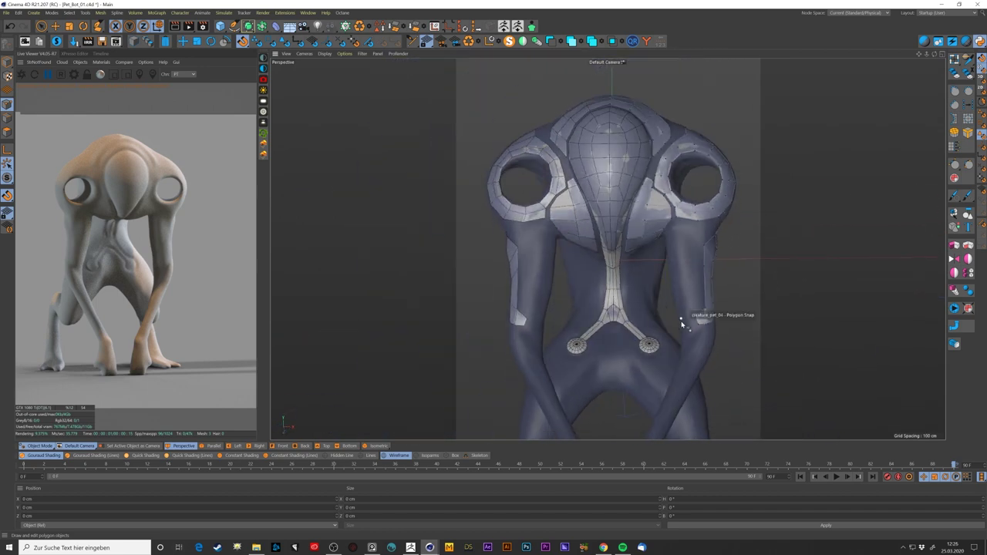
scroll(671, 304, up, 3)
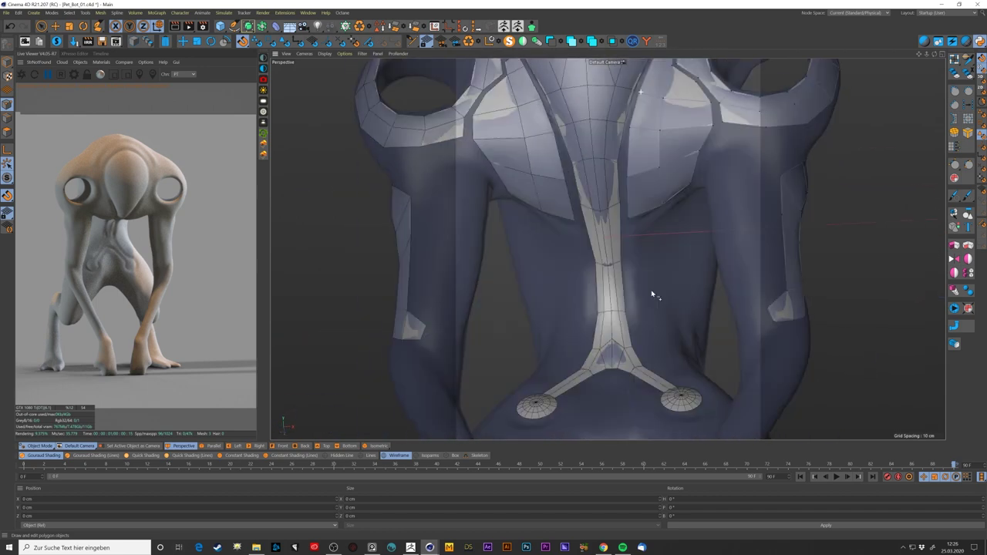
mouse_move(651, 294)
alt+mouse_down()
mouse_move(650, 209)
mouse_move(703, 229)
mouse_move(722, 162)
mouse_move(747, 174)
alt+mouse_up()
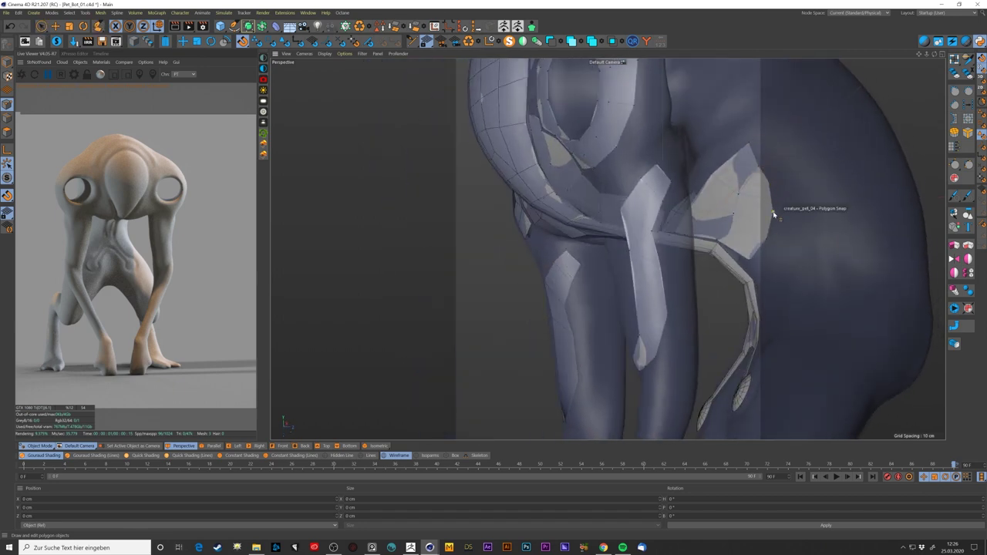
- Check the new plates against the back strip, arm and leg
alt+drag(742, 145, 634, 278)
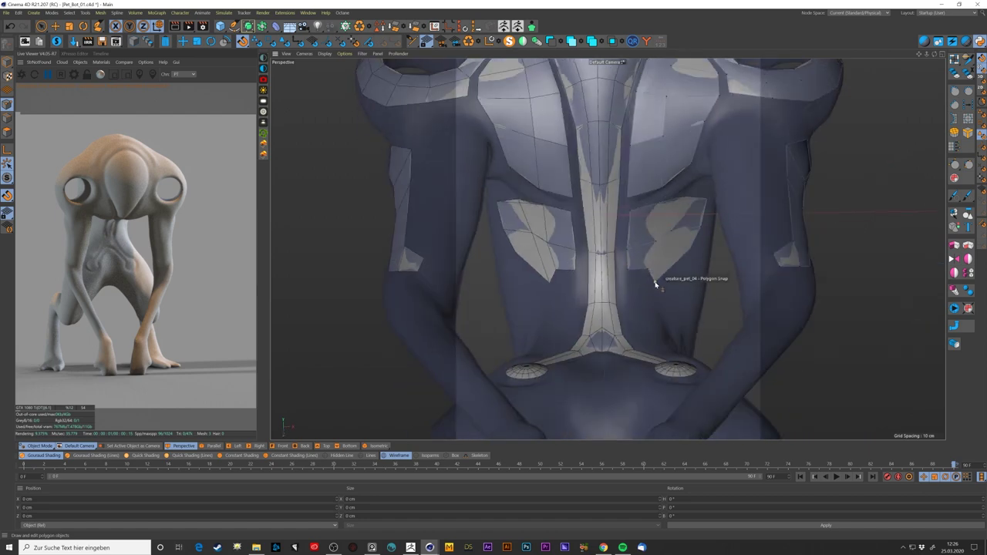
alt+drag(667, 244, 777, 208)
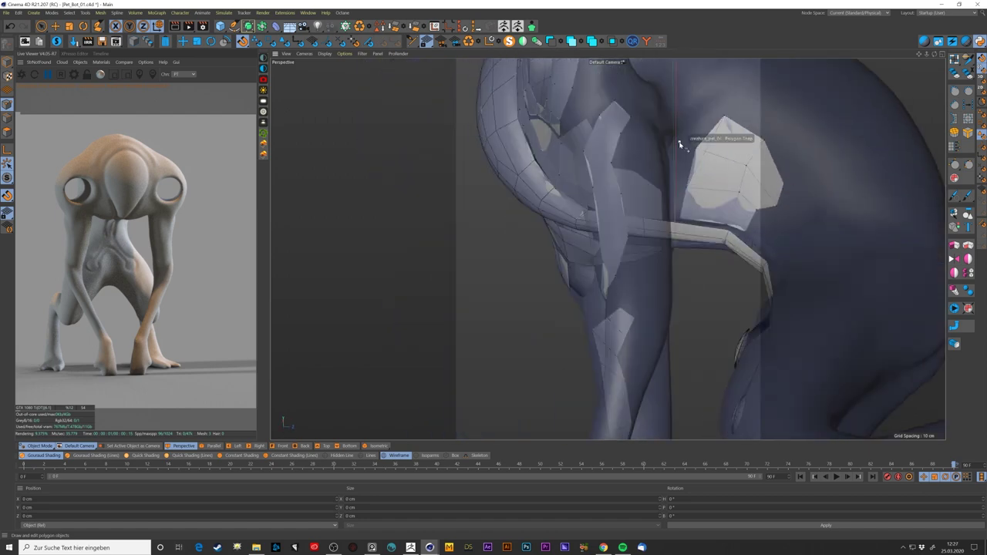
mouse_move(706, 160)
alt+mouse_down()
mouse_move(774, 173)
mouse_move(637, 253)
mouse_move(826, 203)
mouse_move(661, 247)
alt+mouse_up()
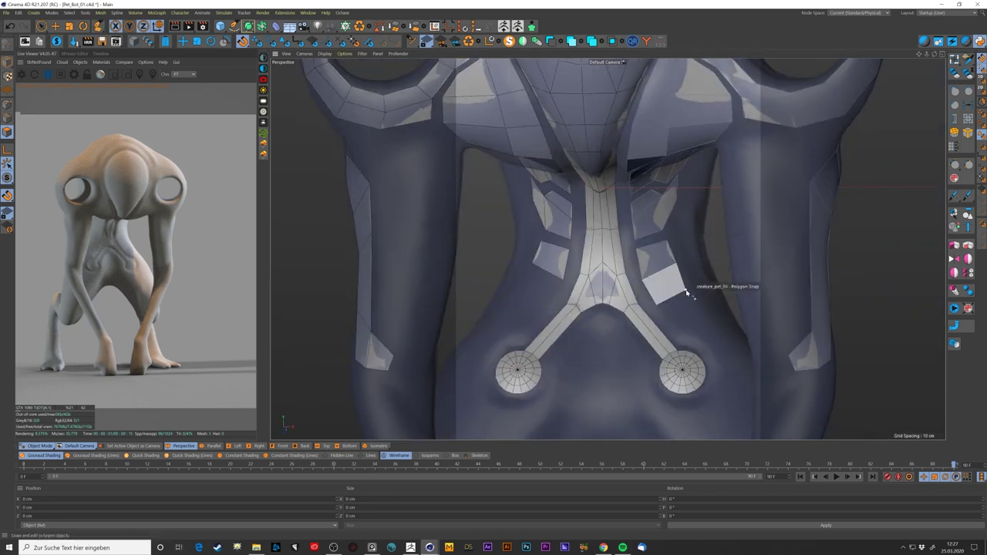
mouse_move(692, 287)
alt+mouse_down()
mouse_move(810, 237)
mouse_move(619, 282)
alt+mouse_up()
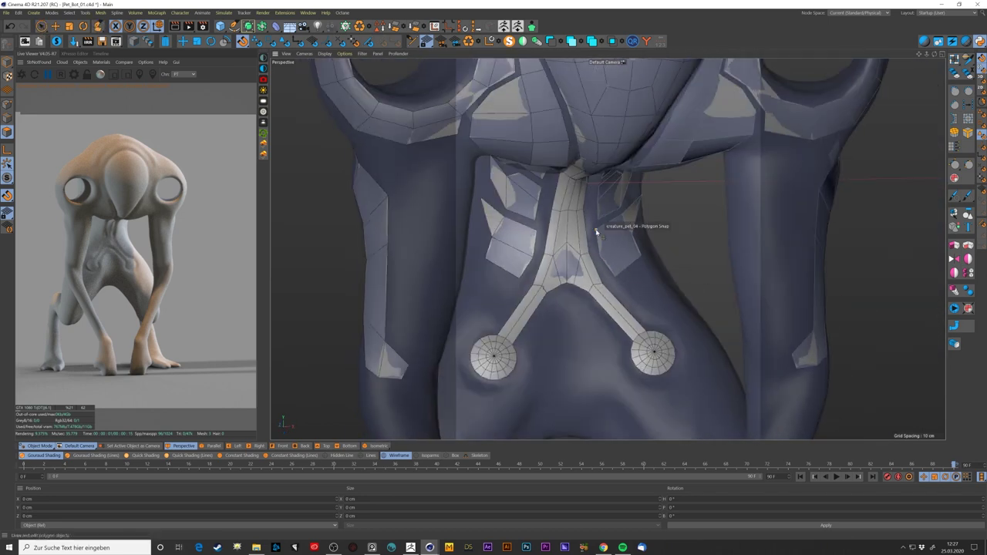
alt+drag(596, 231, 642, 271)
mouse_move(632, 185)
alt+mouse_down()
mouse_move(672, 214)
mouse_move(620, 223)
mouse_move(818, 194)
mouse_move(661, 199)
mouse_move(659, 286)
mouse_move(631, 222)
alt+mouse_up()
- Scale up the armour ring around the right disc
alt+right_drag(631, 221, 540, 188)
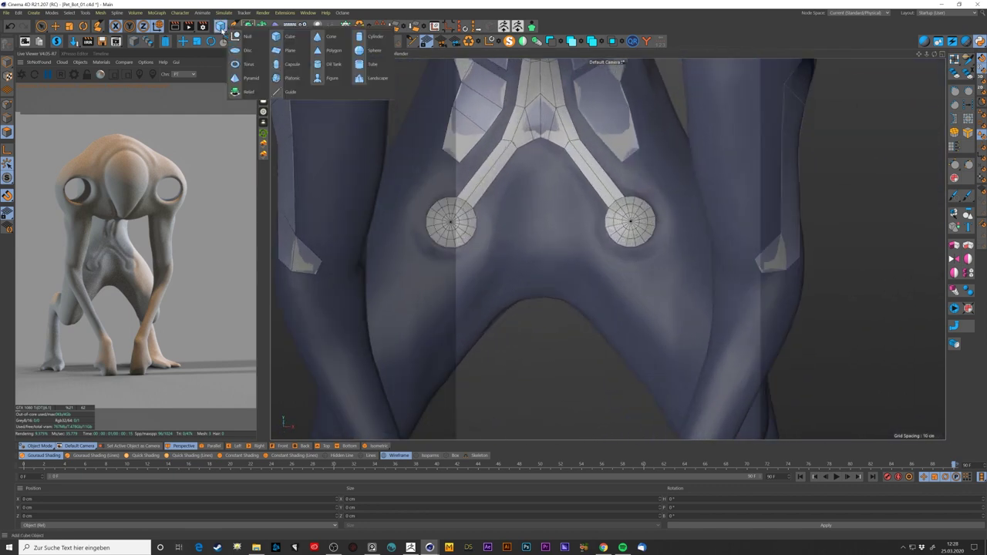
mouse_move(539, 187)
mouse_down()
mouse_move(654, 261)
mouse_move(628, 220)
mouse_up()
key(e)
key(t)
drag(646, 169, 704, 271)
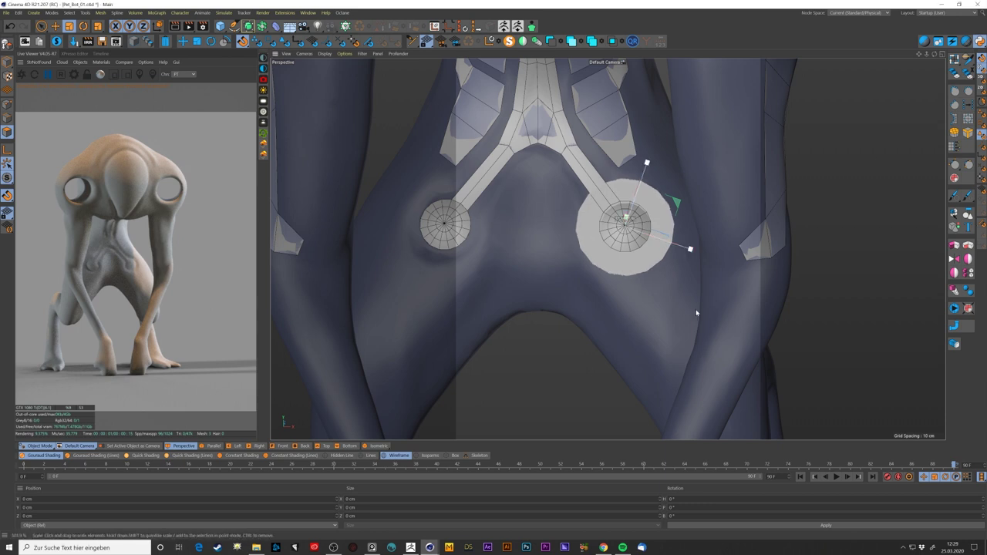
- Rotate the ring, conform it to the body surface, and mirror it onto the left disc
key(r)
key(9)
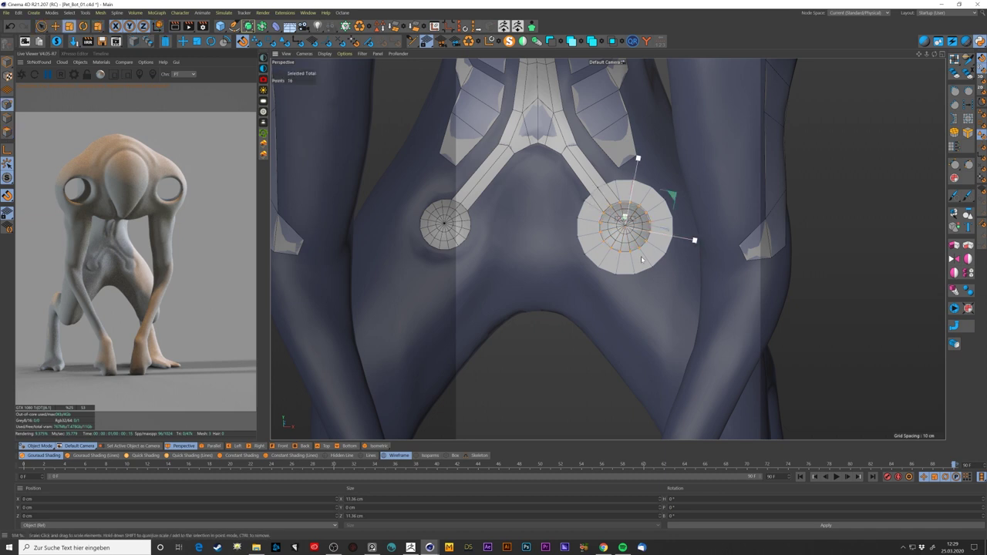
key(e)
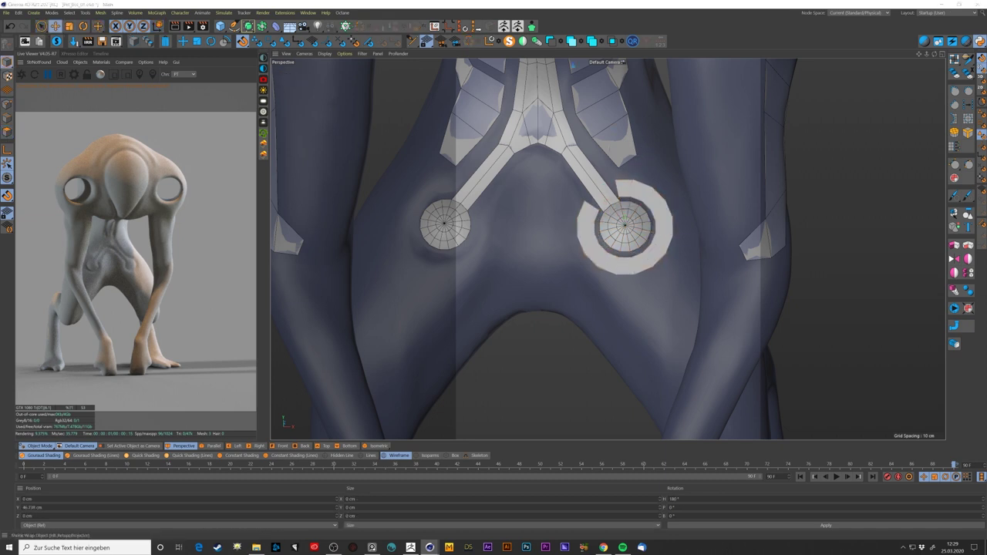
key(ctrl+z)
key(ctrl+z)
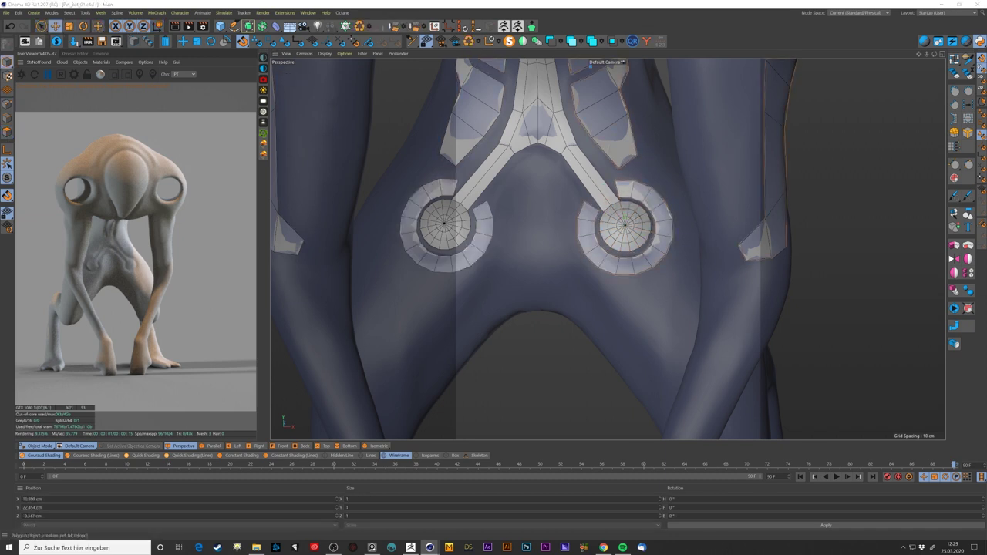
key(ctrl+z)
key(ctrl+z)
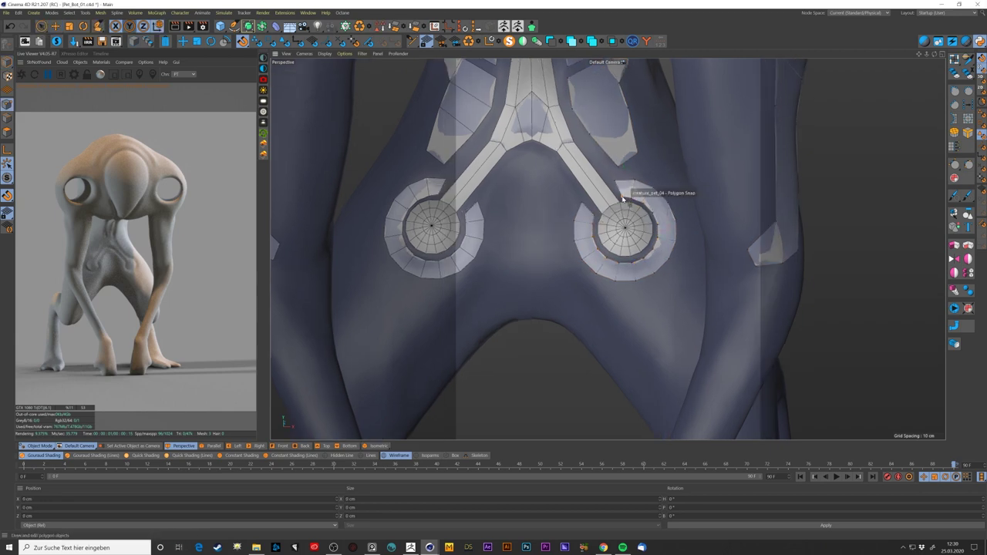
key(ctrl+z)
key(ctrl+z)
key(ctrl+z)
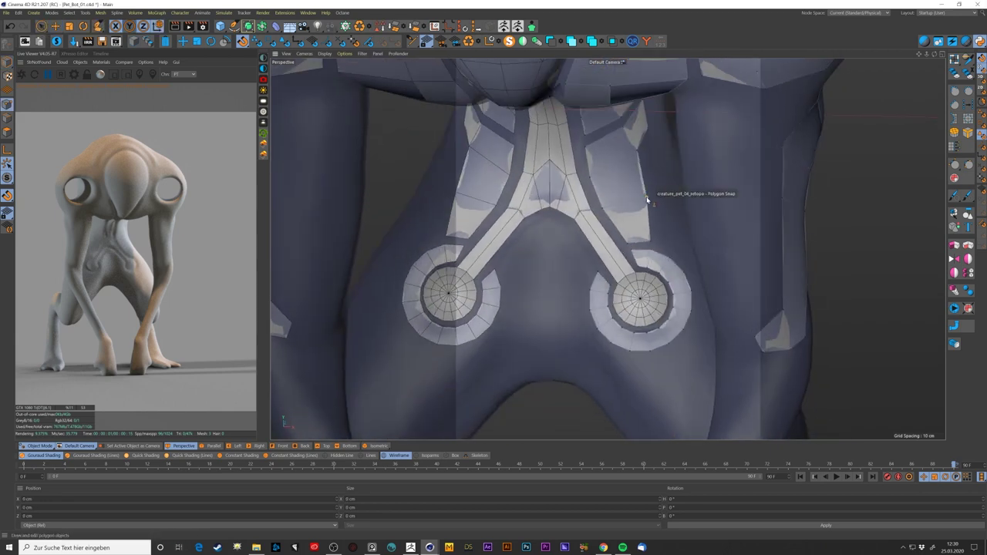
- Push the spike points beside both discs outward and compare before and after
scroll(648, 232, down, 2)
scroll(651, 298, down, 2)
scroll(671, 278, up, 5)
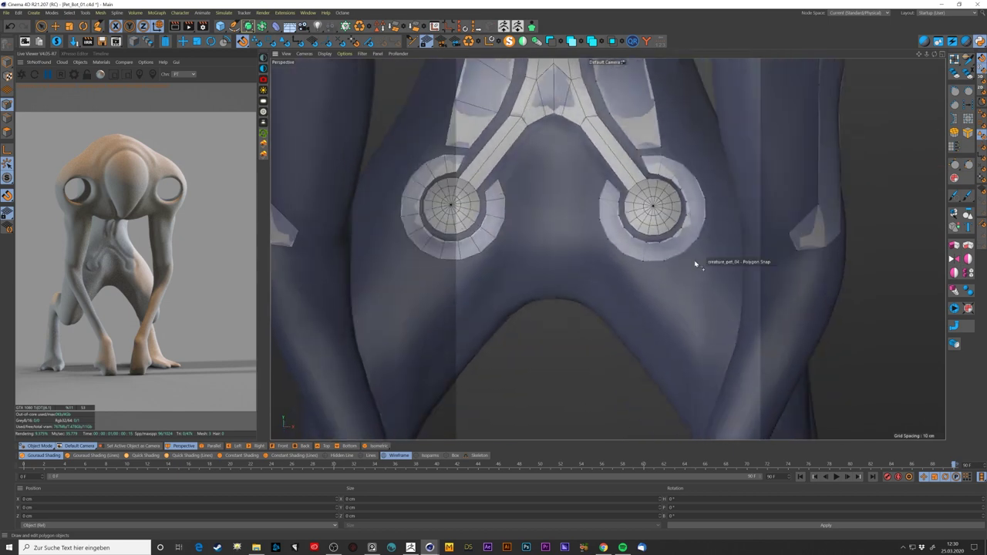
key(ctrl+z)
key(ctrl+z)
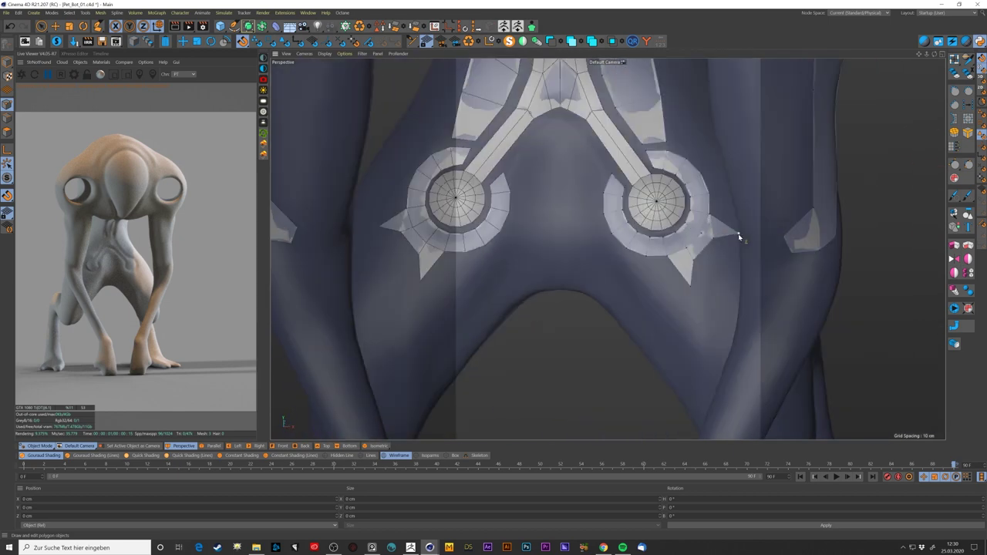
key(ctrl+z)
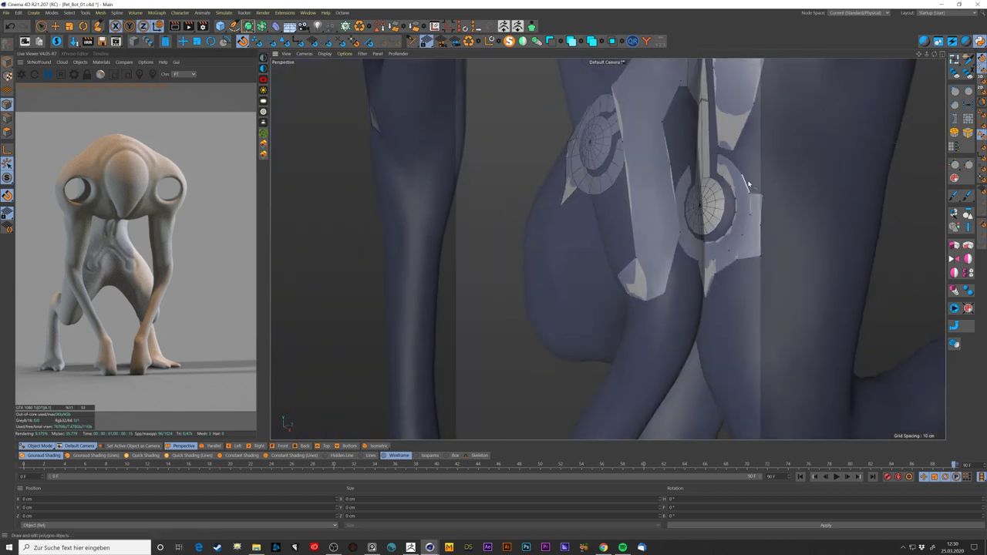
key(ctrl+z)
key(ctrl+z)
key(ctrl+z)
key(ctrl+z)
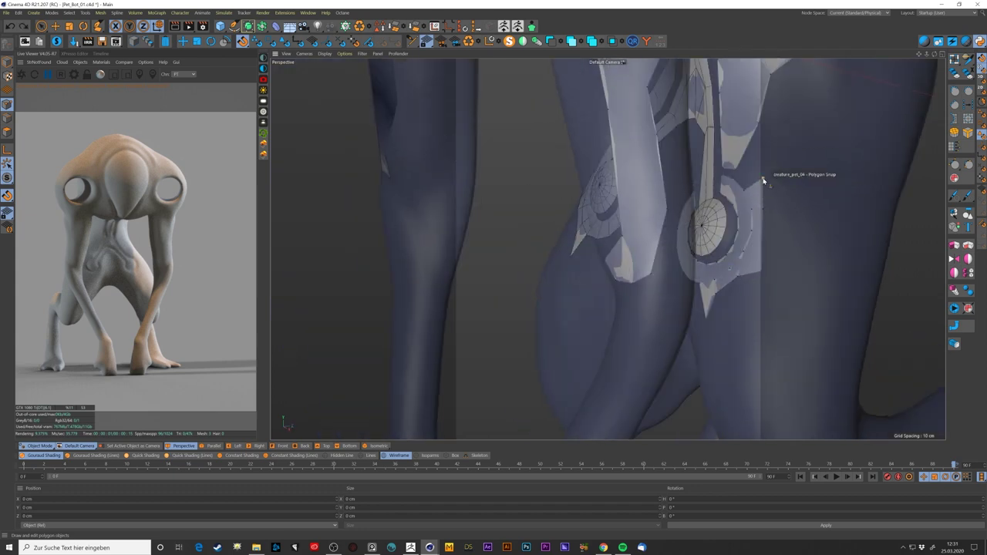
key(ctrl+z)
key(ctrl+z)
key(ctrl+z)
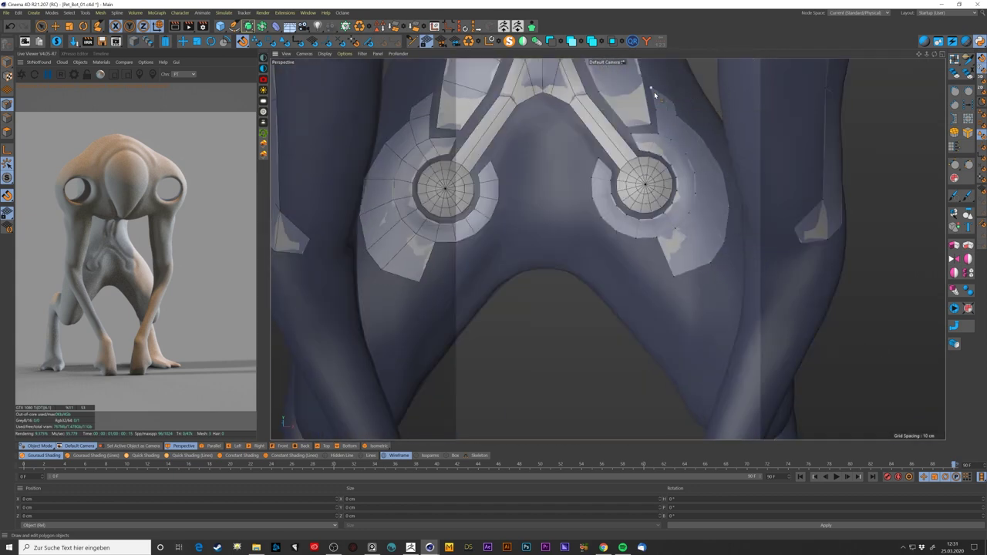
- Inspect the spiked disc rings from side angles
key(ctrl+z)
key(ctrl+z)
key(ctrl+z)
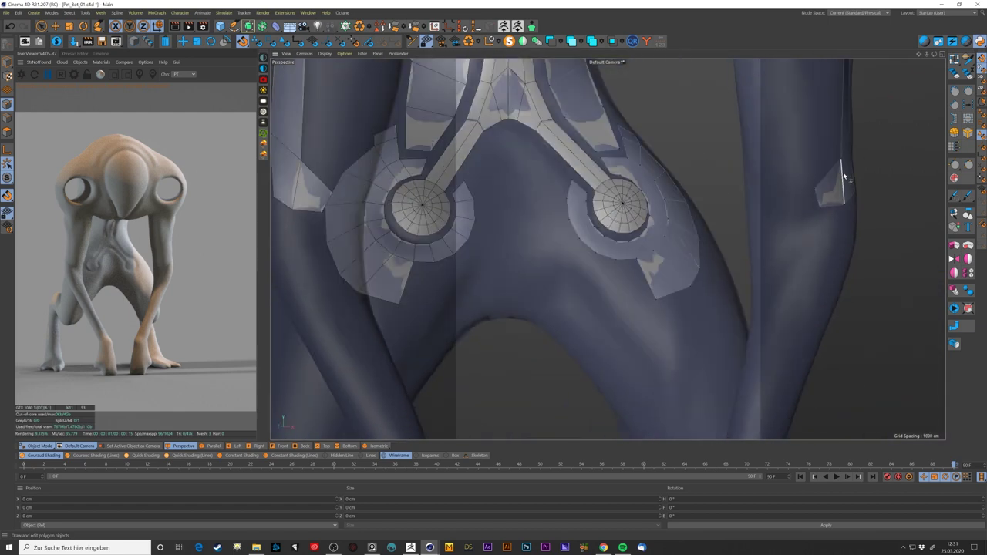
key(ctrl+z)
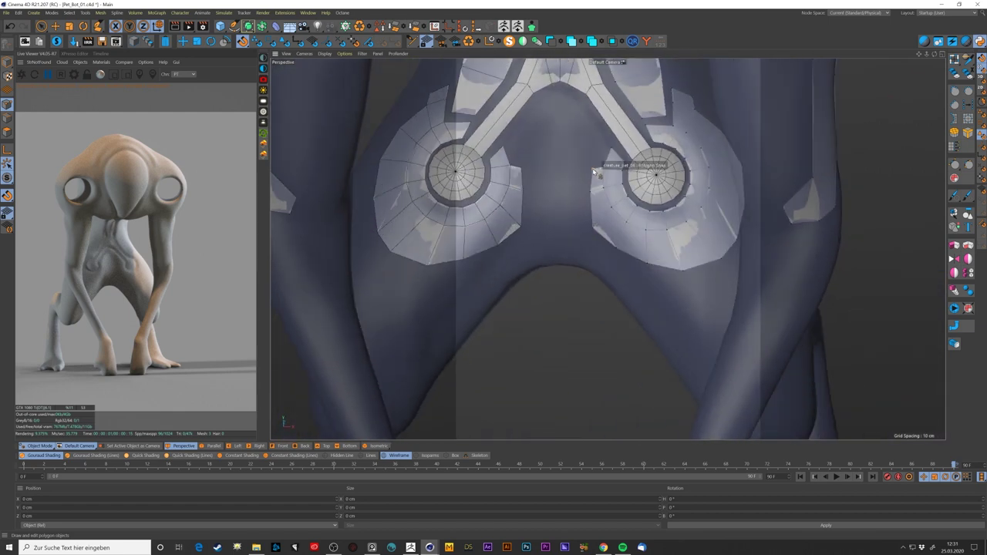
key(ctrl+z)
key(ctrl+z)
key(ctrl+z)
key(ctrl+z)
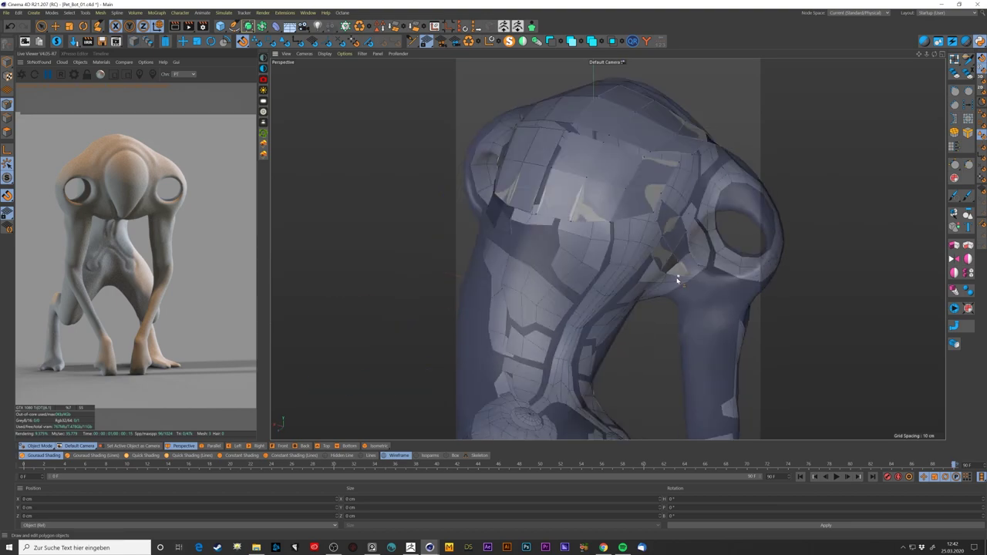
key(ctrl+z)
- Inspect the torso armour and the bent model from front, angled and side views
key(ctrl+z)
key(ctrl+z)
key(ctrl+z)
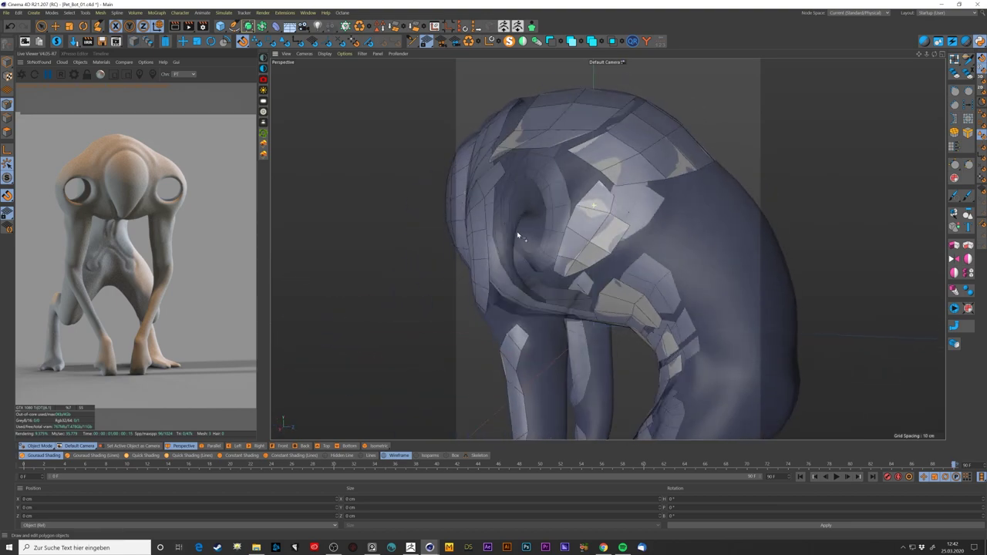
key(ctrl+z)
key(ctrl+z)
key(ctrl+z)
key(ctrl+z)
key(ctrl+z)
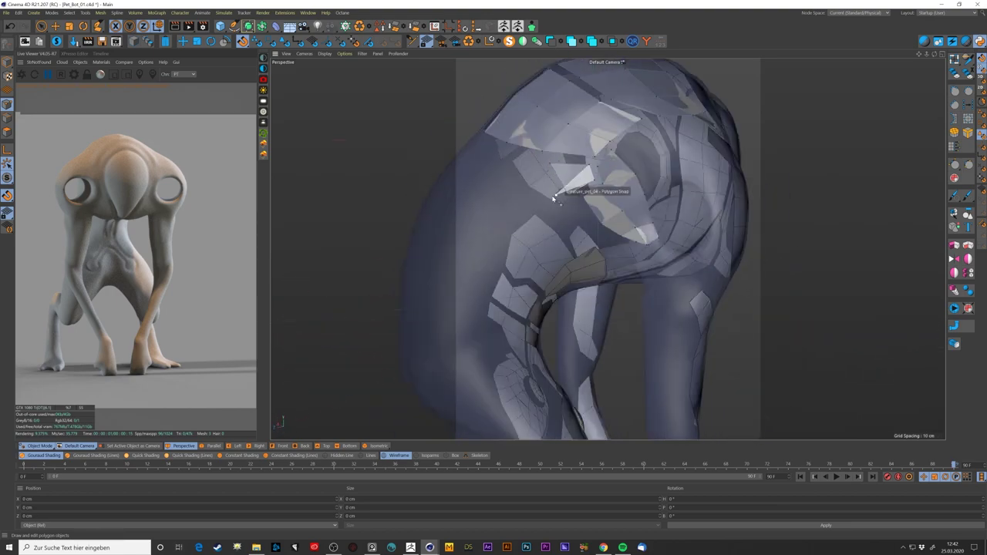
key(ctrl+z)
key(ctrl+z)
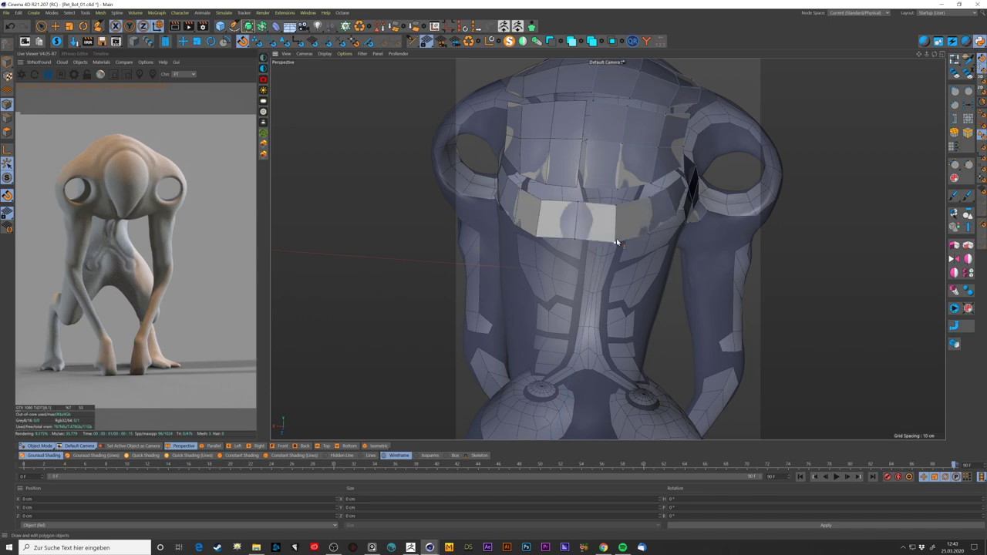
key(ctrl+z)
key(ctrl+z)
key(ctrl+z)
key(ctrl+z)
key(ctrl+z)
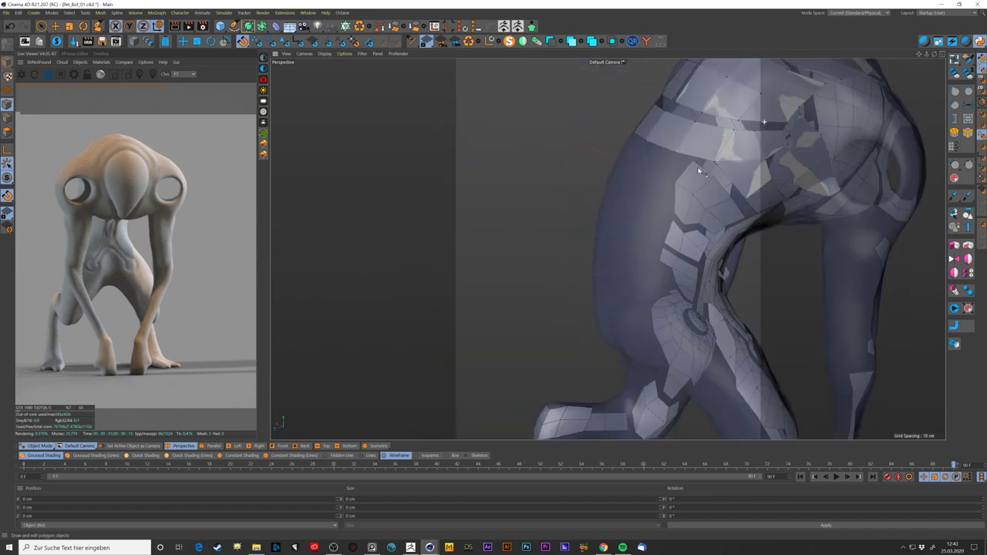
key(ctrl+z)
key(ctrl+z)
key(ctrl+z)
key(ctrl+z)
key(ctrl+z)
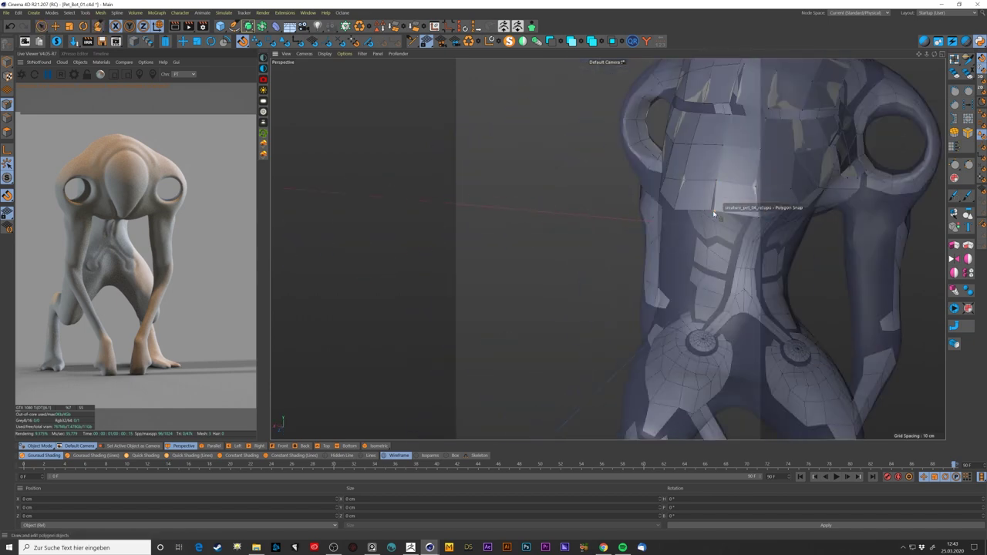
key(ctrl+shift+z)
key(ctrl+shift+z)
key(ctrl+shift+z)
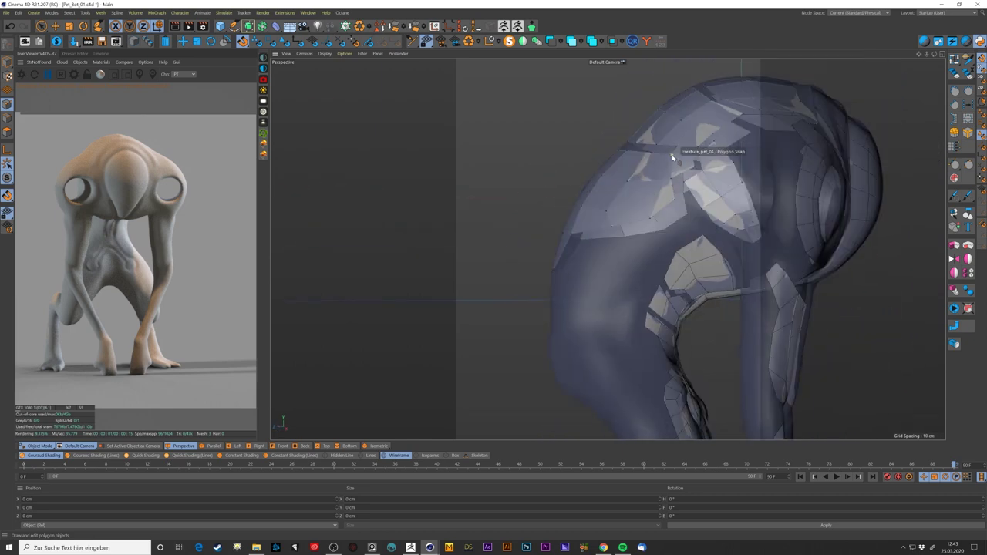
key(ctrl+shift+z)
key(ctrl+shift+z)
key(ctrl+shift+z)
key(ctrl+shift+z)
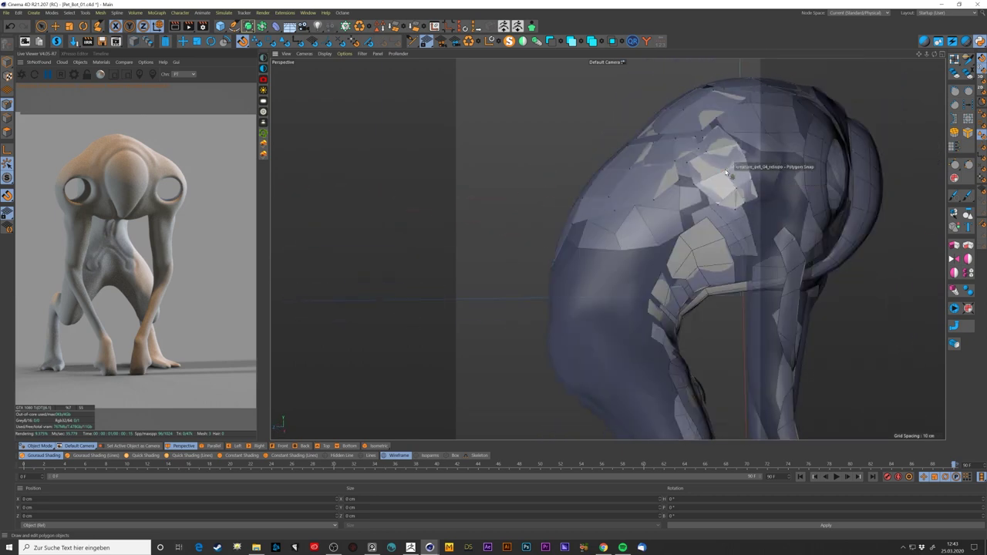
key(ctrl+shift+z)
key(ctrl+shift+z)
key(ctrl+shift+z)
key(ctrl+shift+z)
key(ctrl+shift+z)
key(ctrl+shift+z)
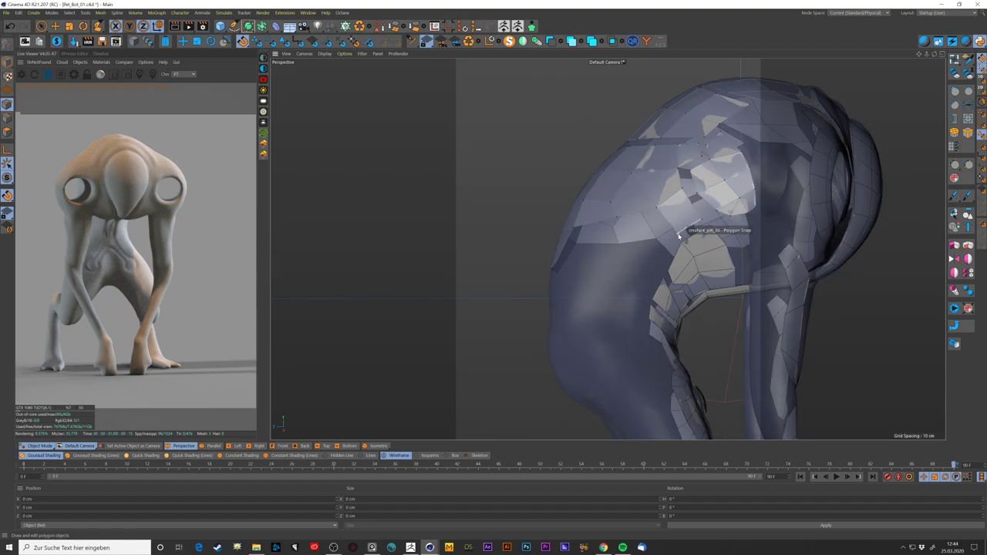
key(ctrl+shift+z)
key(ctrl+shift+z)
- Draw panels filling the centre strip between the discs and a small upper-leg patch
key(ctrl+shift+z)
key(ctrl+shift+z)
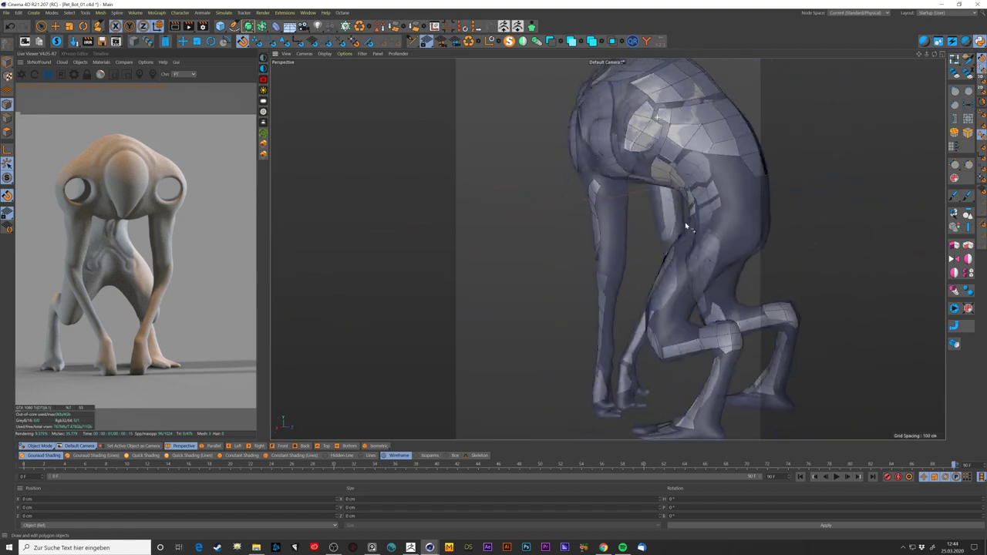
key(ctrl+shift+z)
key(m)
key(e)
key(ctrl+shift+z)
key(ctrl+shift+z)
key(ctrl+shift+z)
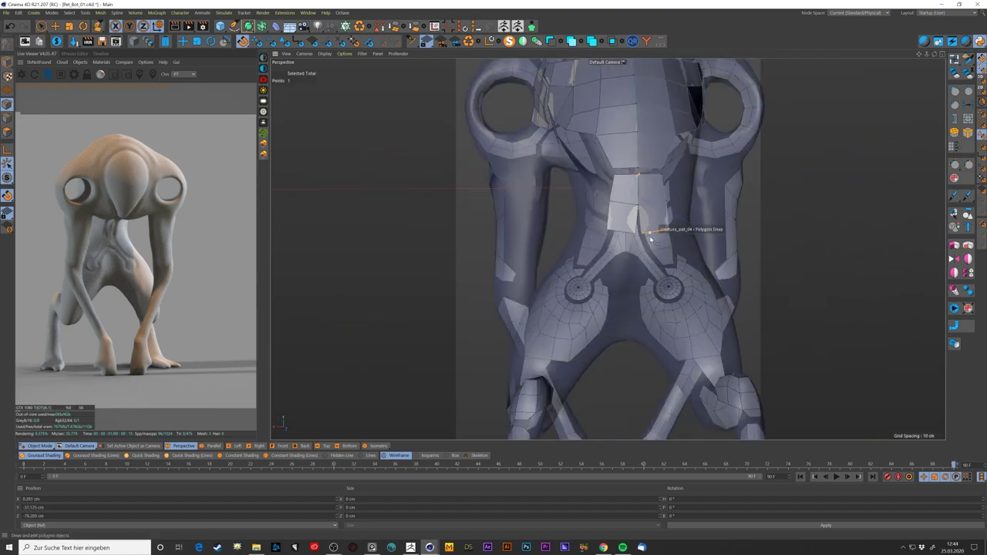
key(ctrl+shift+z)
key(ctrl+shift+z)
key(ctrl+shift+z)
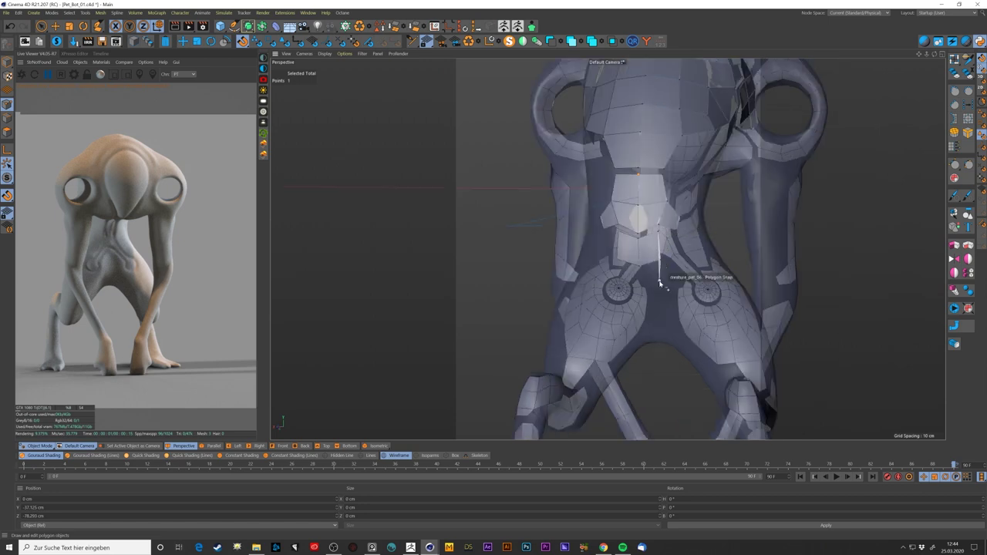
key(ctrl+shift+z)
key(ctrl+shift+z)
key(ctrl+shift+z)
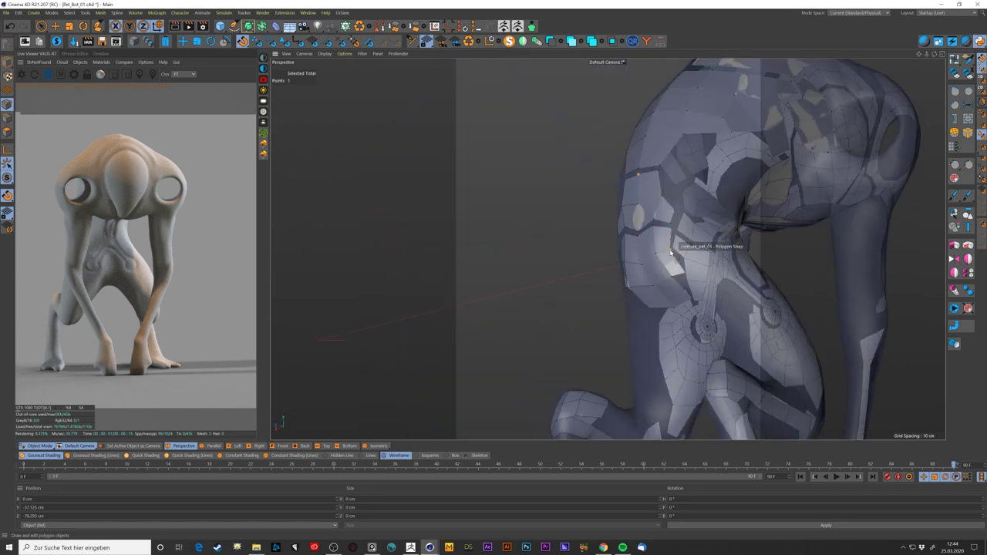
key(ctrl+shift+z)
key(ctrl+shift+z)
key(ctrl+shift+z)
key(ctrl+shift+z)
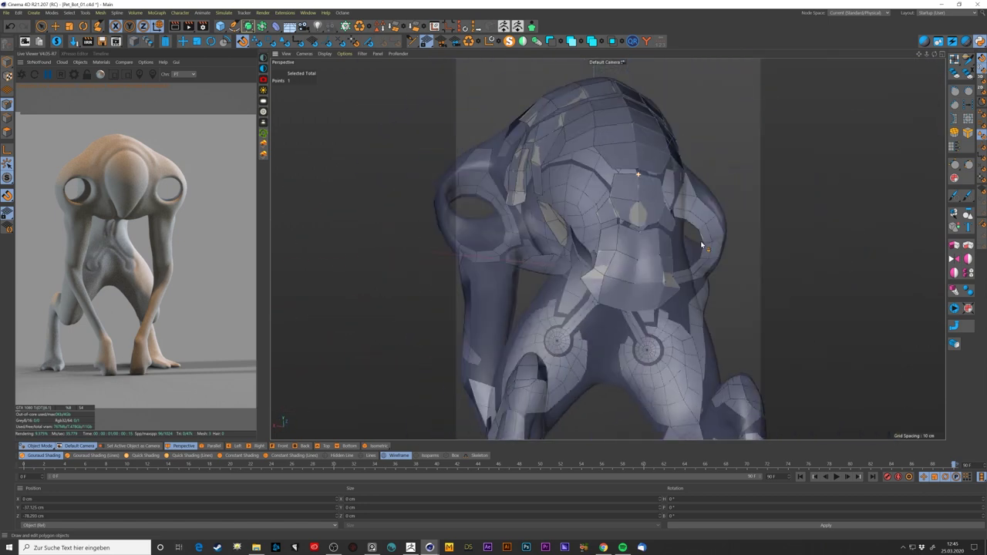
key(ctrl+shift+z)
key(ctrl+shift+z)
key(ctrl+shift+z)
key(ctrl+shift+z)
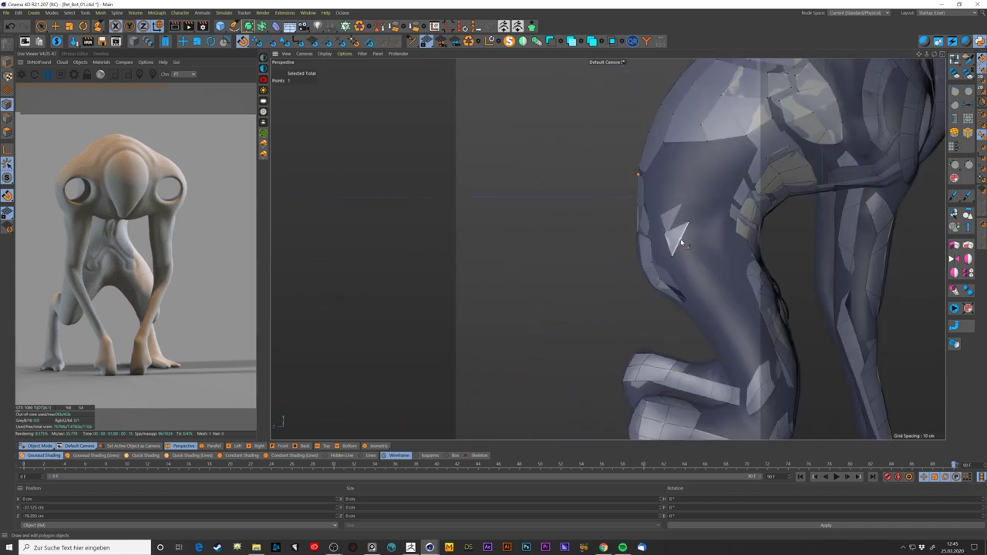
key(ctrl+shift+z)
key(ctrl+shift+z)
key(ctrl+shift+z)
key(ctrl+shift+z)
key(ctrl+shift+z)
key(ctrl+shift+z)
key(ctrl+shift+z)
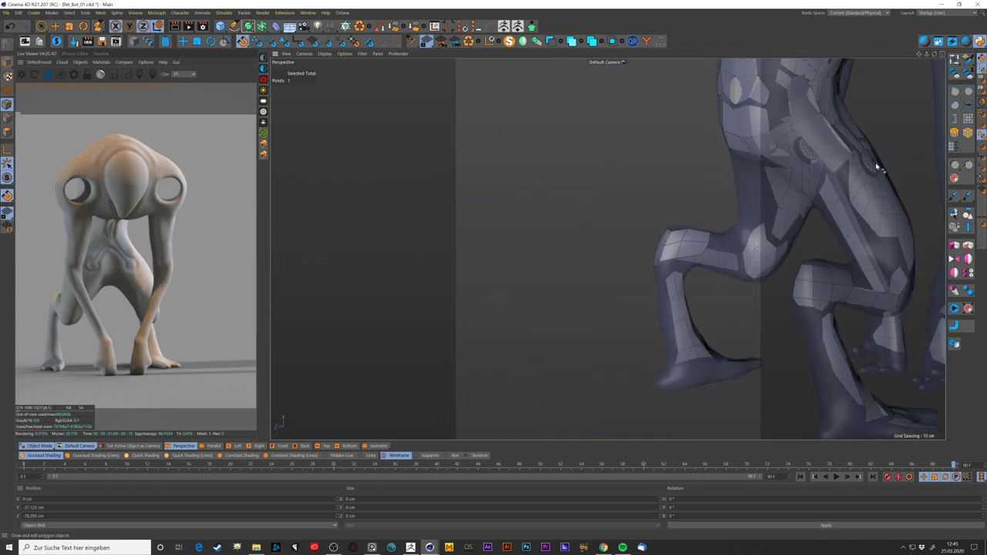
key(ctrl+shift+z)
key(ctrl+shift+z)
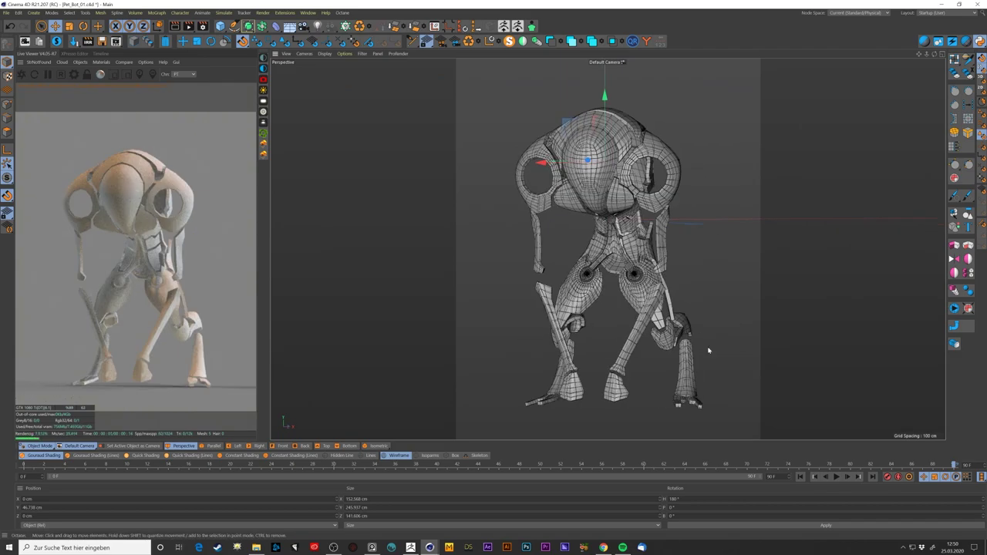
- View the white-shelled robot with black face plate and leg strut from the front and the Default Camera
key(ctrl+shift+z)
key(ctrl+shift+z)
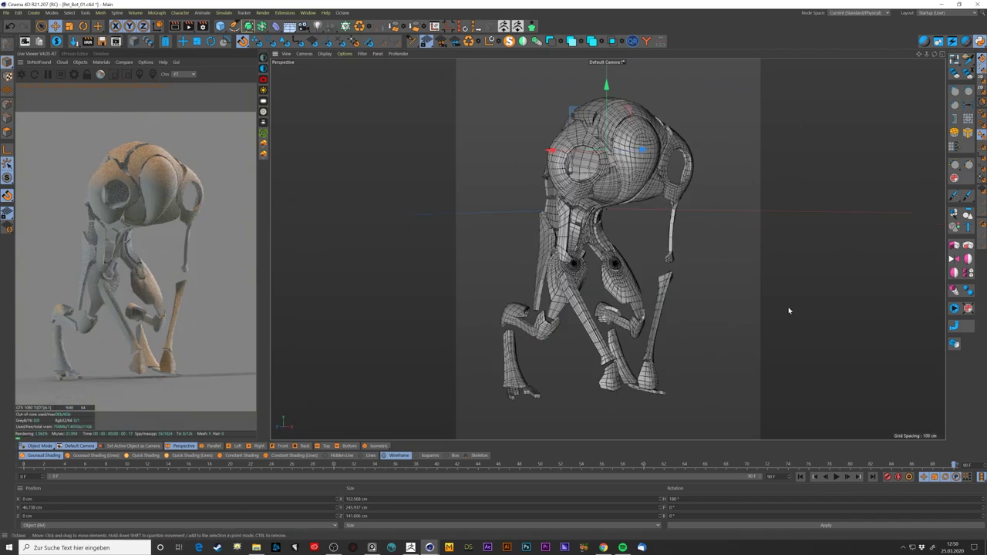
key(ctrl+shift+z)
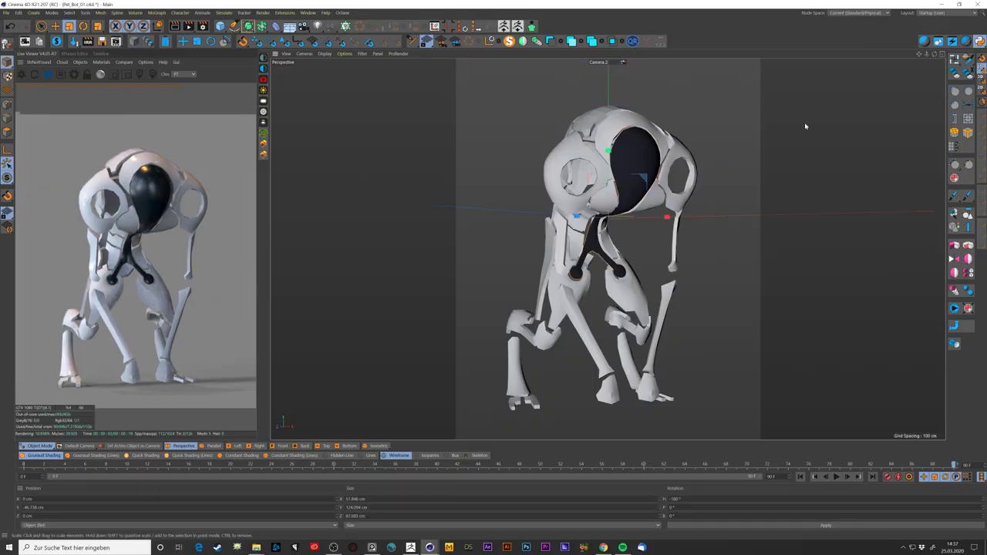
key(ctrl+shift+z)
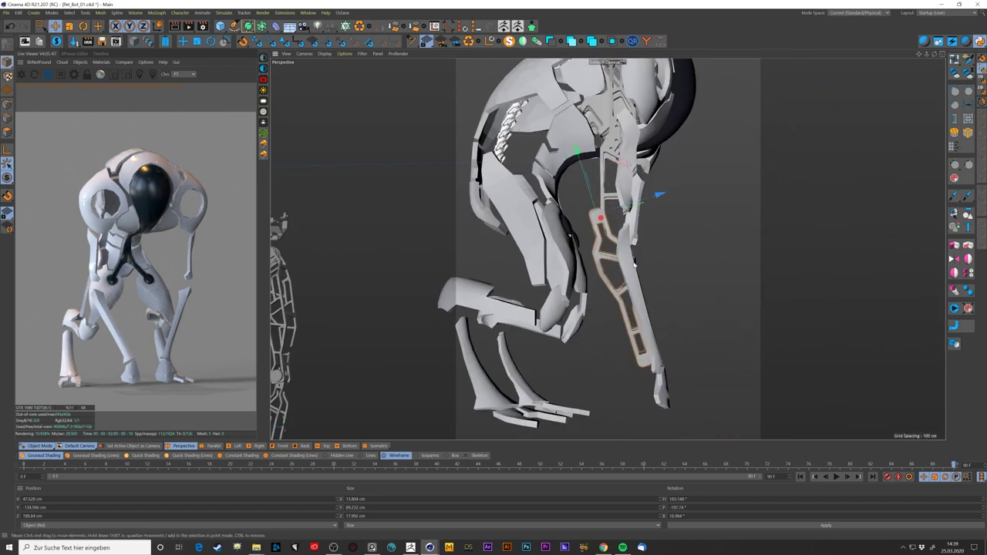
- Move the joint cylinder onto the hip and shrink it to about 76%
key(e)
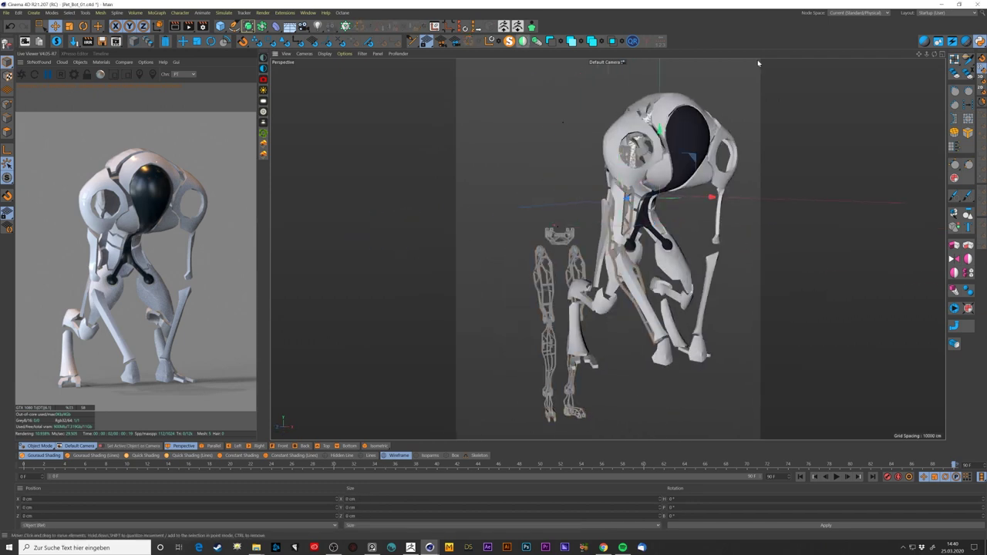
alt+drag(562, 123, 660, 298)
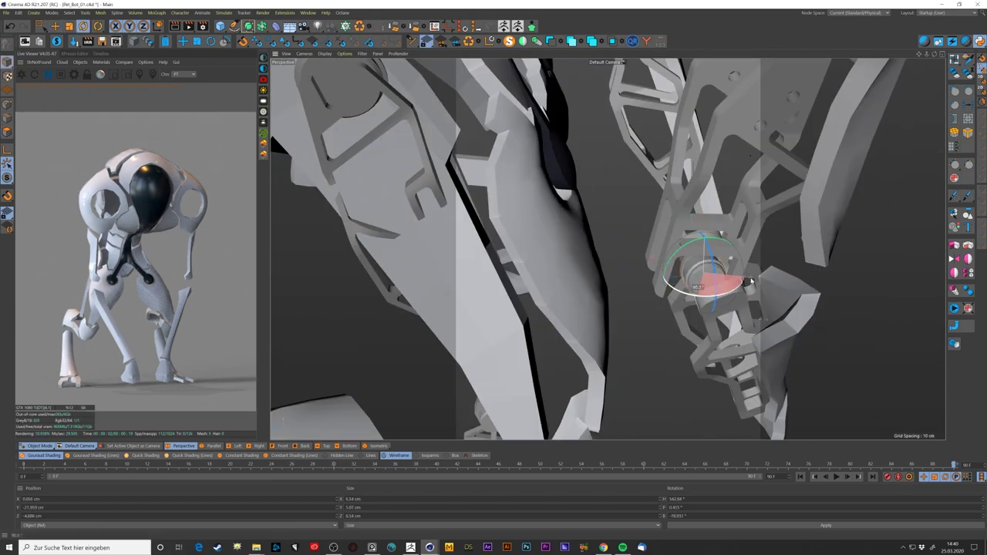
key(e)
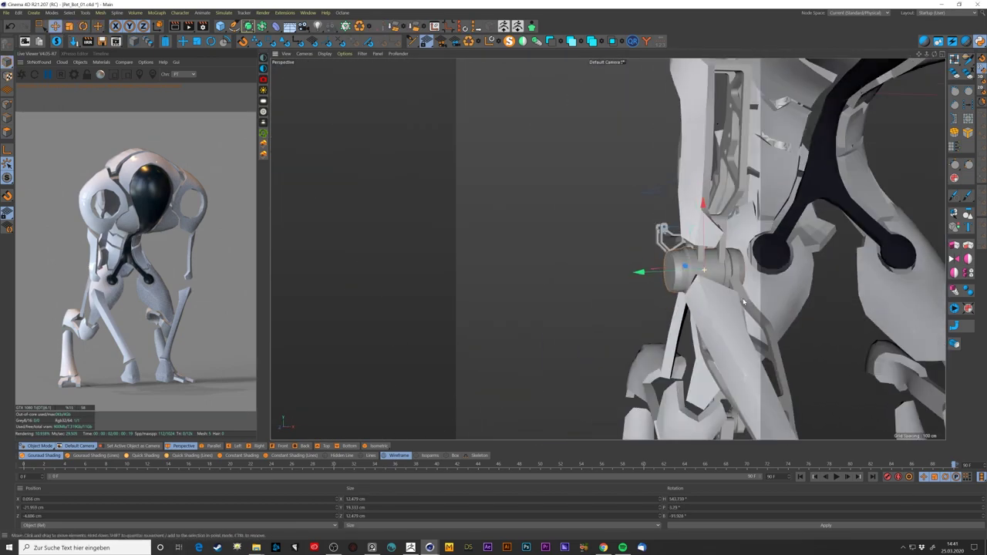
alt+drag(639, 273, 654, 273)
key(t)
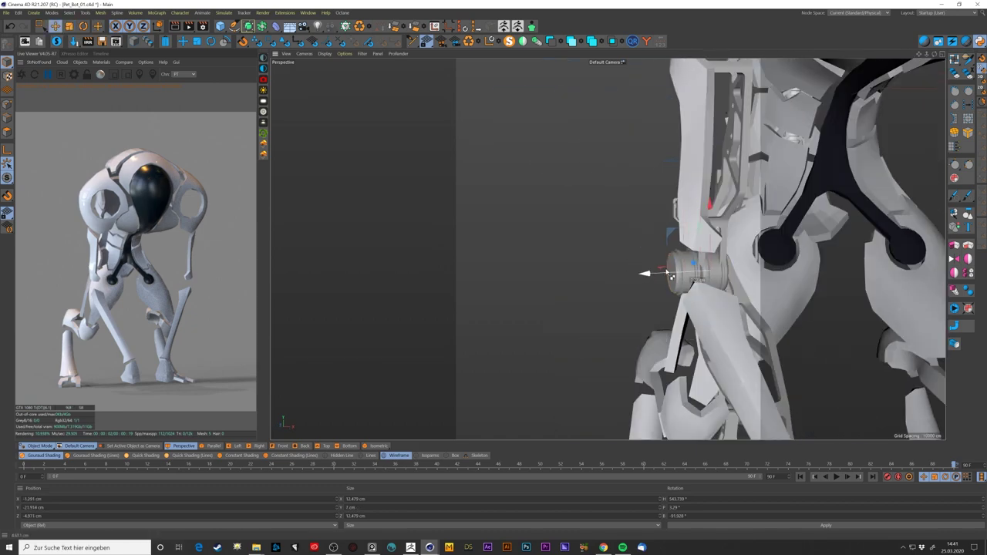
scroll(668, 274, down, 5)
scroll(598, 259, up, 4)
- Rotate the inner leg frame part so it sits more horizontally
scroll(580, 261, down, 5)
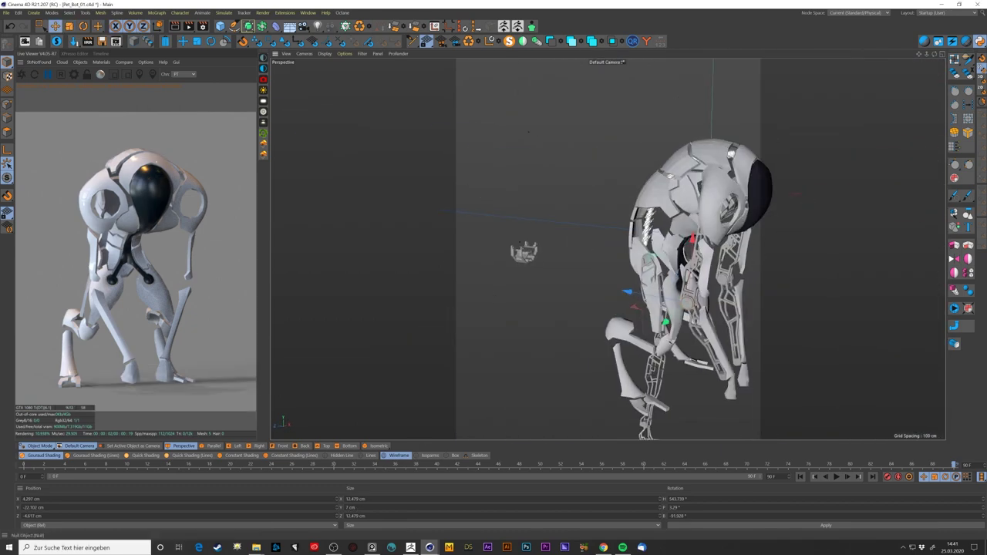
scroll(767, 222, up, 6)
mouse_move(767, 222)
alt+mouse_down()
mouse_move(719, 337)
mouse_move(892, 347)
mouse_move(601, 311)
mouse_move(645, 182)
mouse_move(713, 286)
mouse_move(646, 303)
alt+mouse_up()
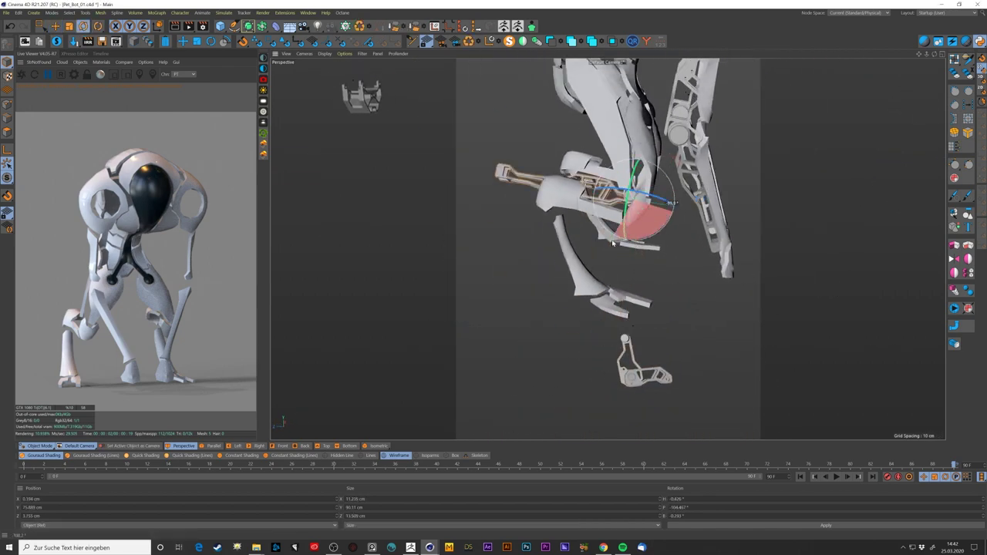
mouse_move(613, 244)
alt+mouse_down()
mouse_move(764, 264)
mouse_move(694, 239)
mouse_move(703, 199)
mouse_move(633, 292)
mouse_move(809, 296)
mouse_move(714, 258)
alt+mouse_up()
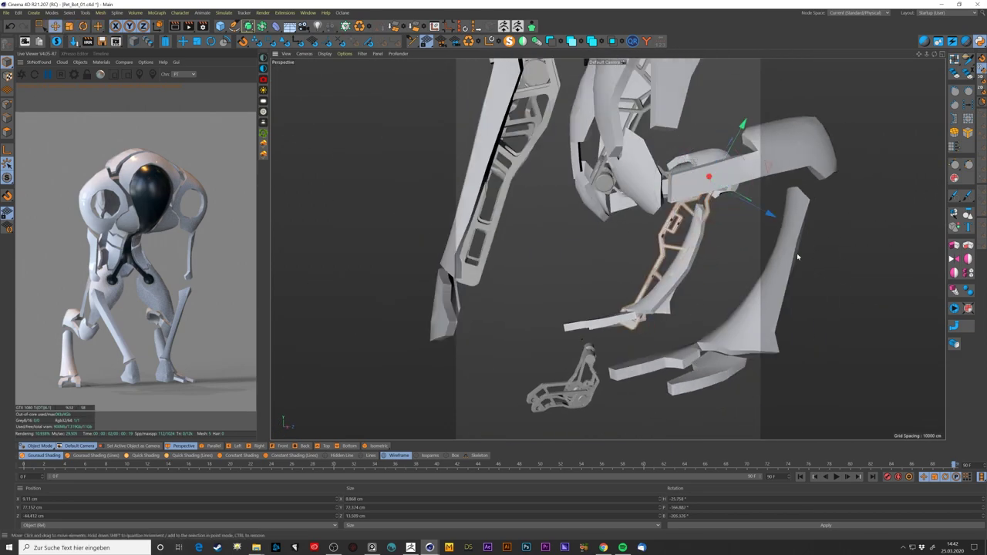
- Select the claw piece and move it to the end of the leg near the hand
mouse_move(767, 122)
alt+mouse_down()
mouse_move(727, 279)
mouse_move(802, 370)
alt+mouse_up()
click(727, 280)
key(r)
key(t)
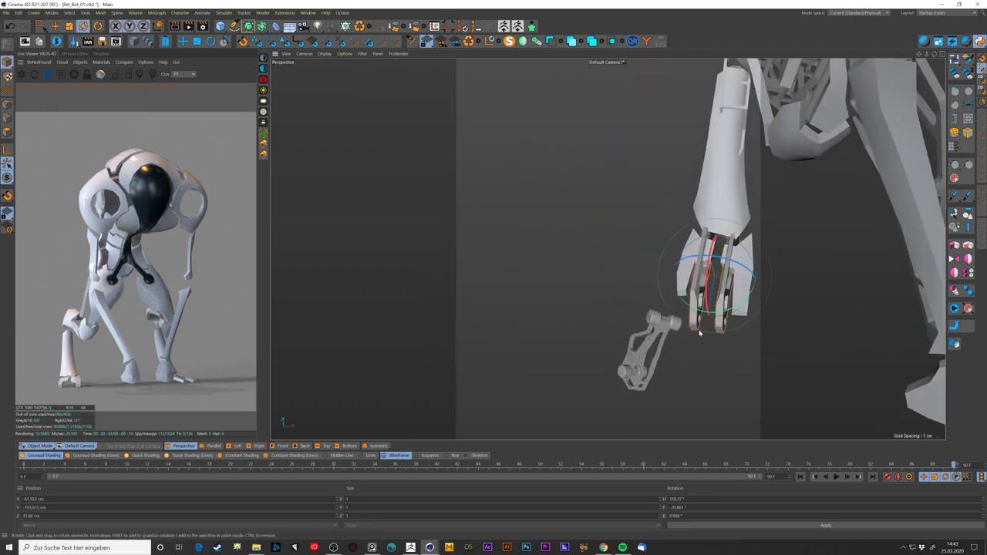
key(e)
alt+drag(701, 333, 771, 322)
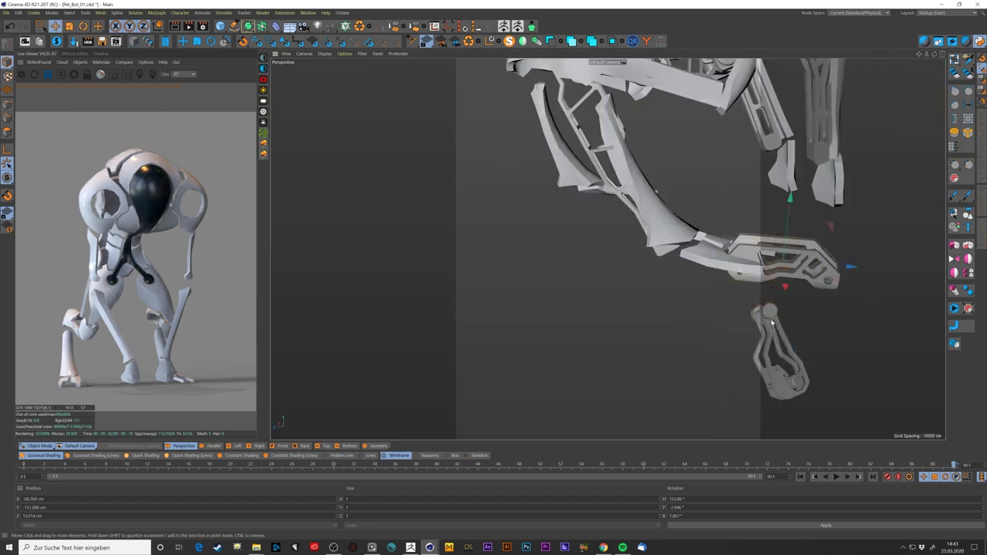
key(e)
mouse_move(746, 377)
alt+mouse_down()
mouse_move(751, 281)
mouse_move(781, 296)
mouse_move(737, 291)
alt+mouse_up()
key(e)
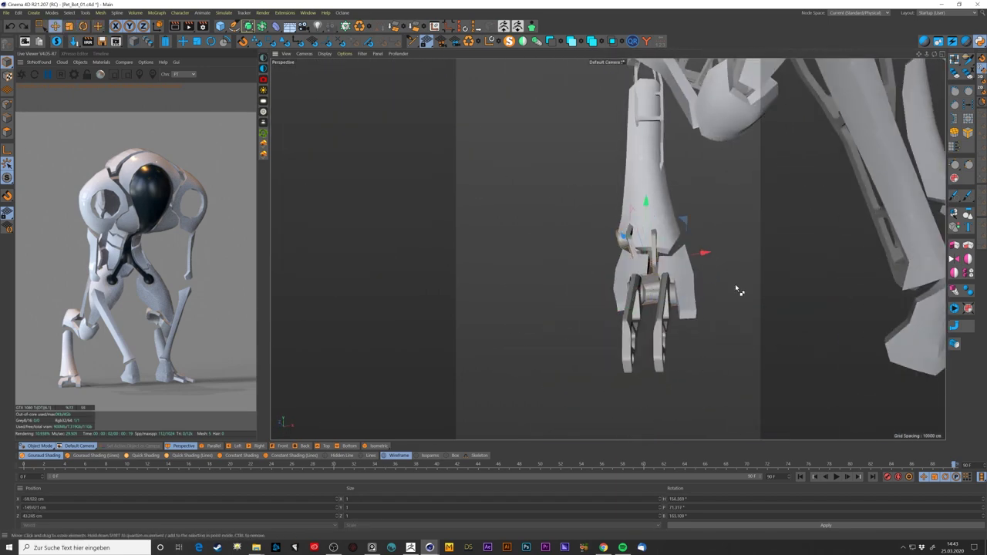
key(e)
mouse_move(623, 297)
alt+mouse_down()
mouse_move(595, 319)
mouse_move(599, 298)
mouse_move(690, 347)
alt+mouse_up()
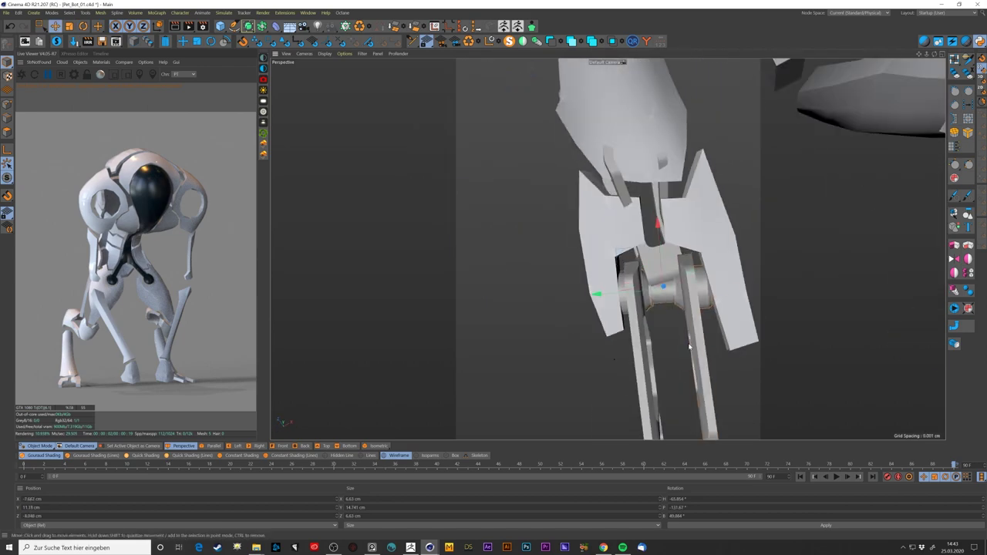
key(t)
- Select the part inside the torso and frame the whole robot to check the fit
mouse_move(639, 249)
alt+mouse_down()
mouse_move(710, 331)
mouse_move(599, 298)
mouse_move(628, 308)
alt+mouse_up()
alt+right_drag(628, 308, 427, 290)
key(e)
alt+drag(426, 290, 494, 255)
alt+right_drag(493, 254, 540, 216)
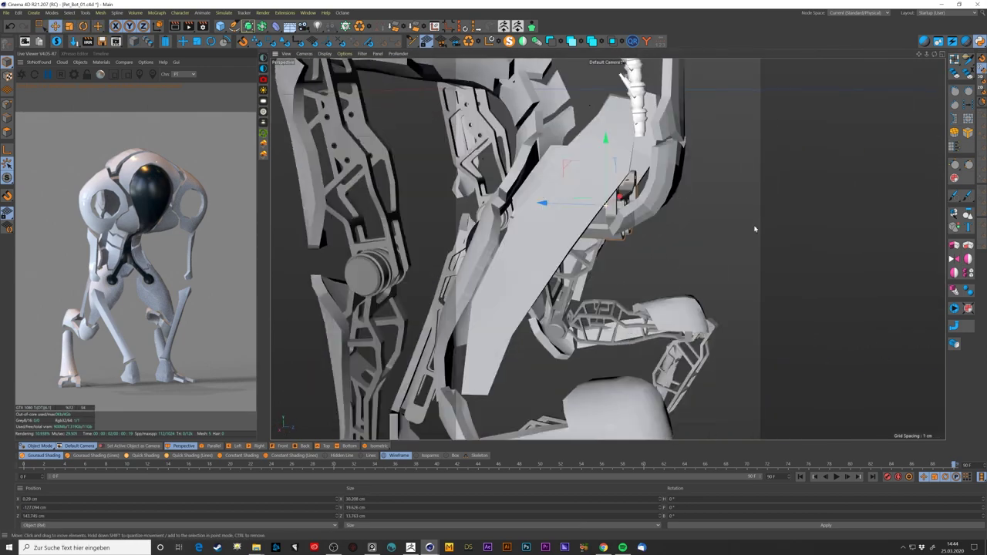
mouse_move(539, 216)
alt+mouse_down()
mouse_move(560, 200)
mouse_move(741, 166)
mouse_move(645, 131)
mouse_move(663, 250)
alt+mouse_up()
click(607, 131)
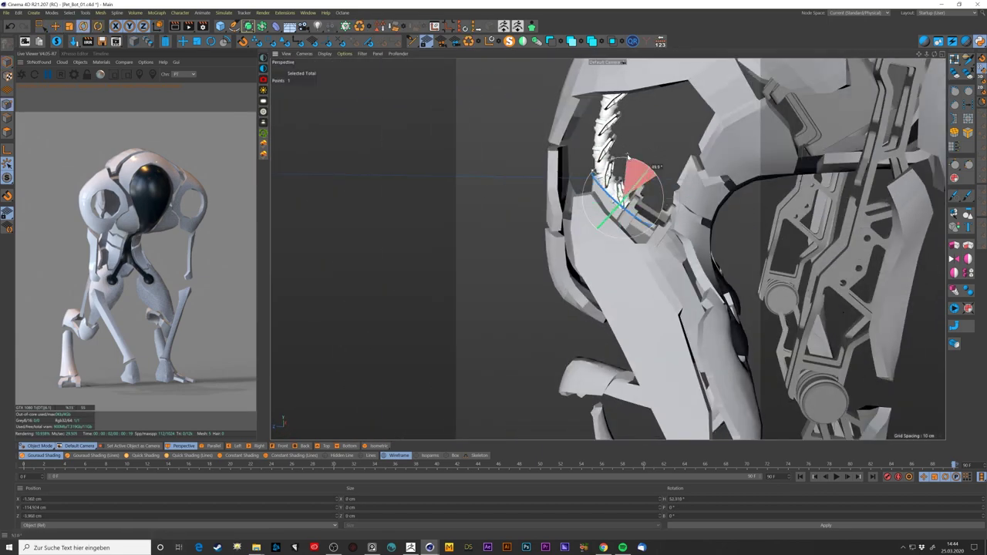
key(h)
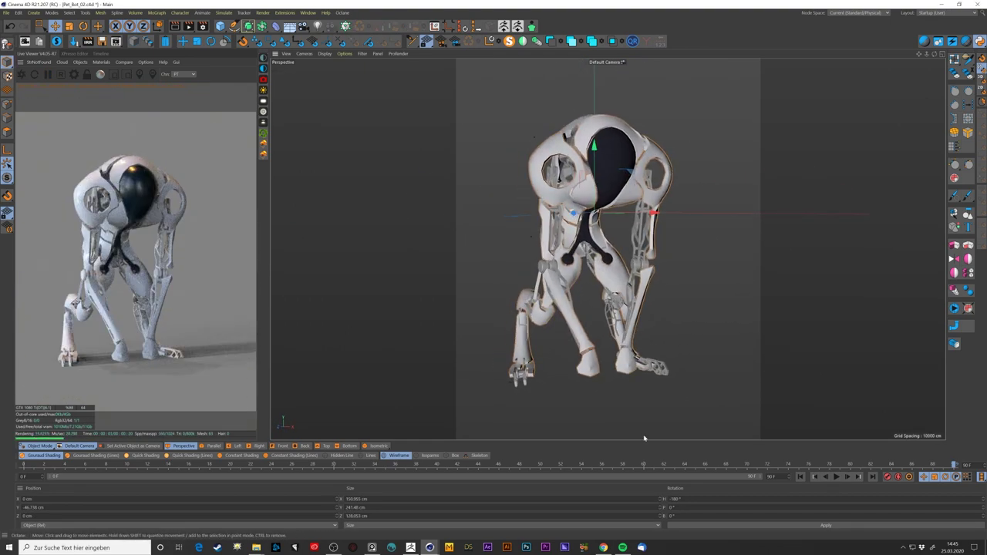
click(550, 177)
key(o)
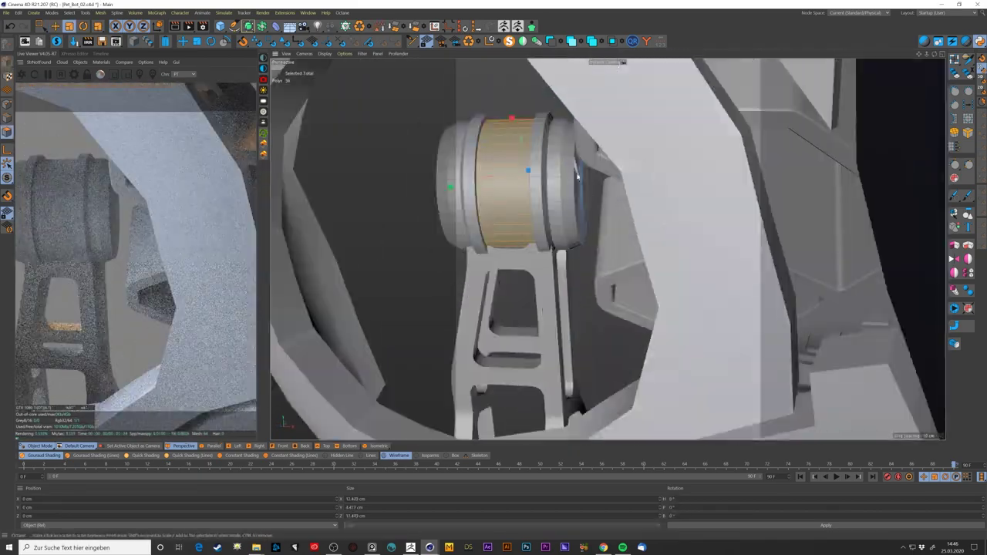
click(576, 172)
key(h)
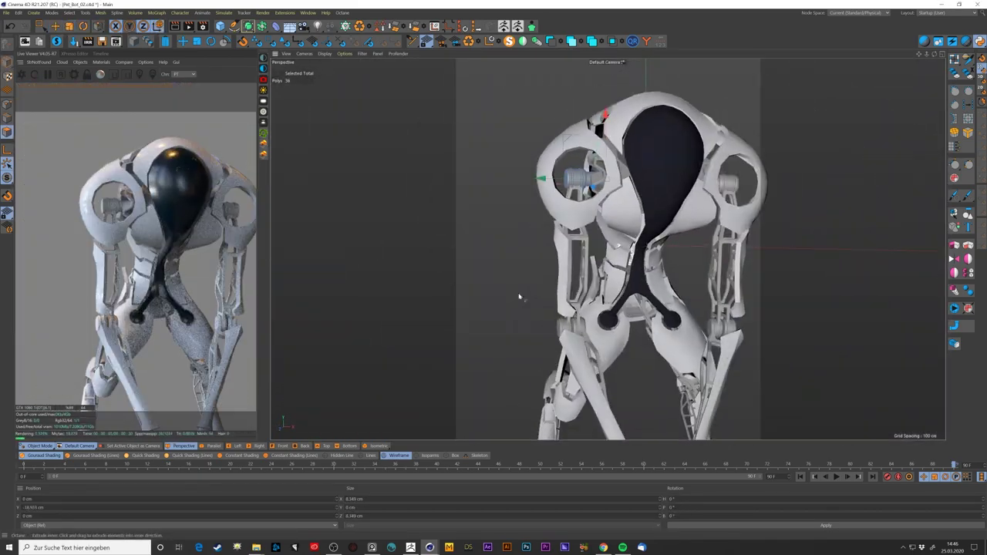
key(o)
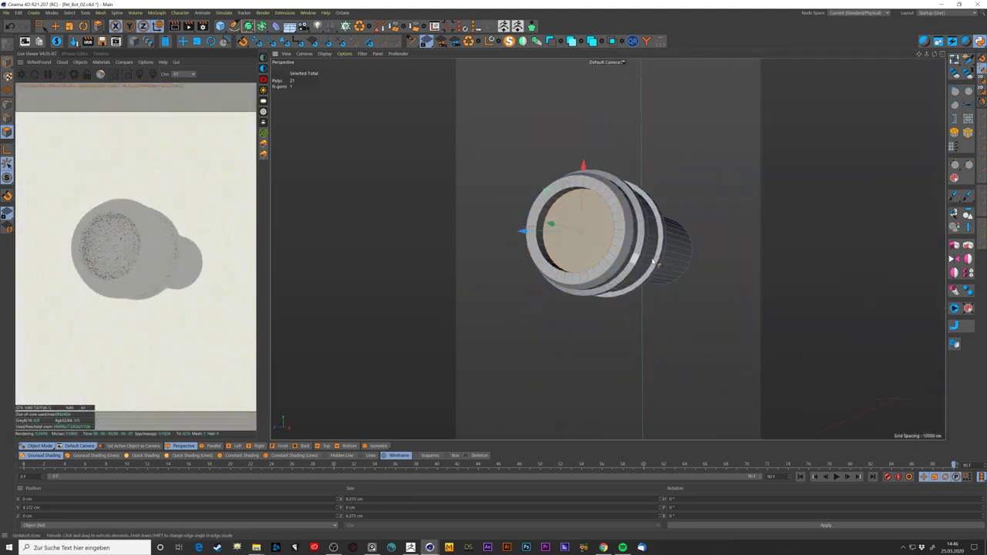
alt+drag(652, 262, 615, 202)
mouse_move(598, 241)
alt+mouse_down()
mouse_move(622, 255)
mouse_move(601, 266)
mouse_move(646, 320)
alt+mouse_up()
scroll(628, 290, down, 5)
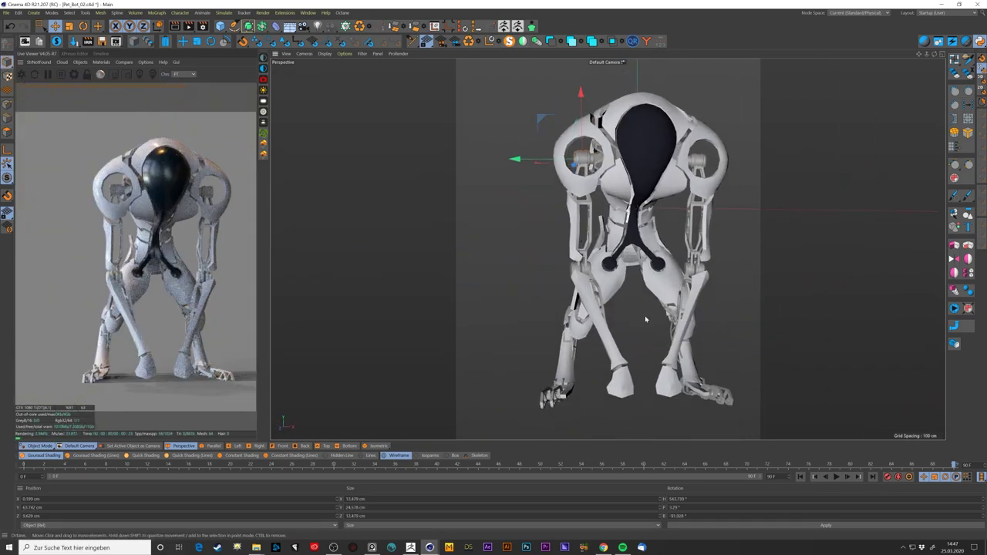
scroll(645, 320, down, 2)
- Inspect the dark glossy material, then move and rotate one foot controller into a crouched stepping pose
double_click(465, 228)
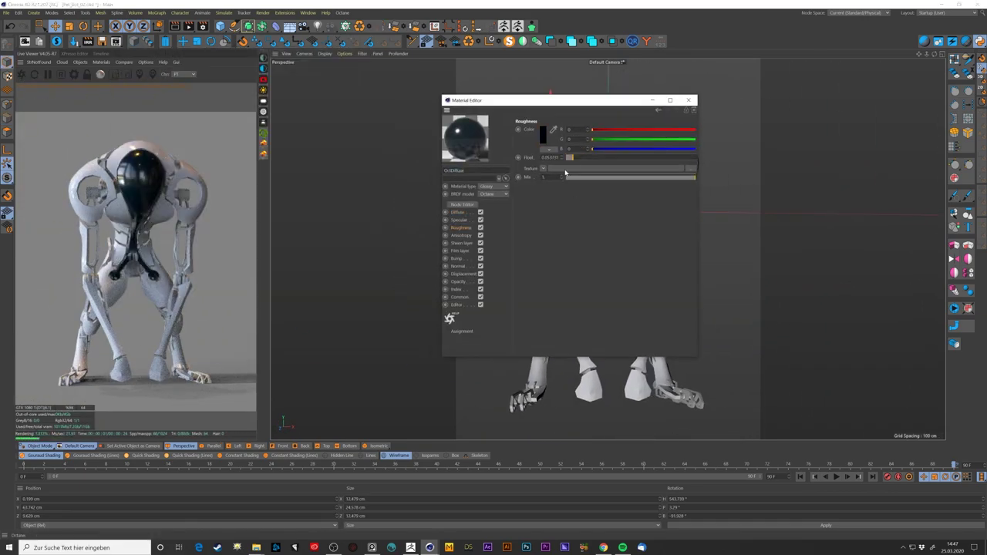
click(689, 101)
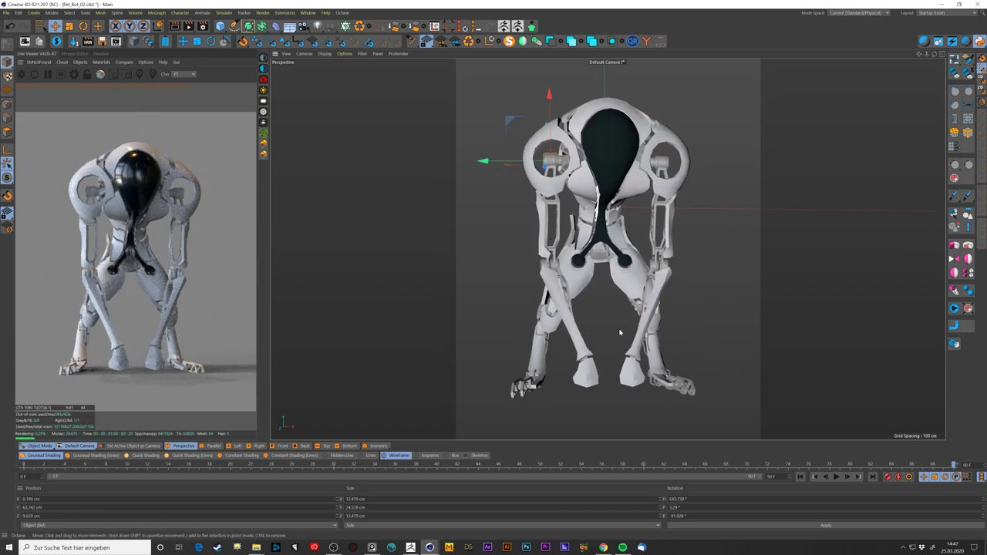
mouse_move(621, 330)
alt+mouse_down()
mouse_move(680, 357)
mouse_move(648, 361)
alt+mouse_up()
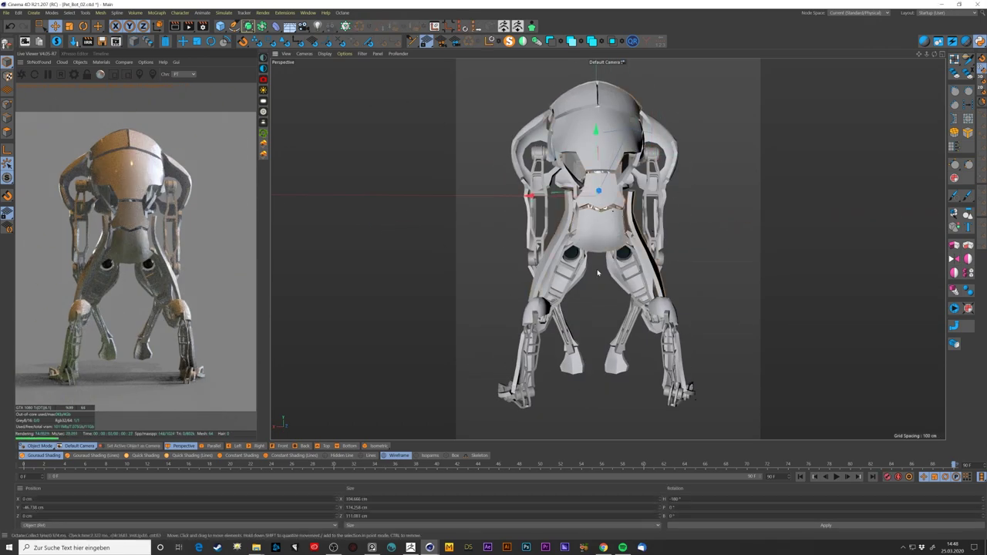
mouse_move(598, 272)
alt+mouse_down()
mouse_move(629, 324)
mouse_move(683, 375)
mouse_move(671, 373)
mouse_move(672, 406)
mouse_move(658, 419)
mouse_move(599, 430)
mouse_move(569, 408)
mouse_move(584, 414)
mouse_move(779, 329)
mouse_move(654, 367)
alt+mouse_up()
click(516, 381)
key(e)
key(r)
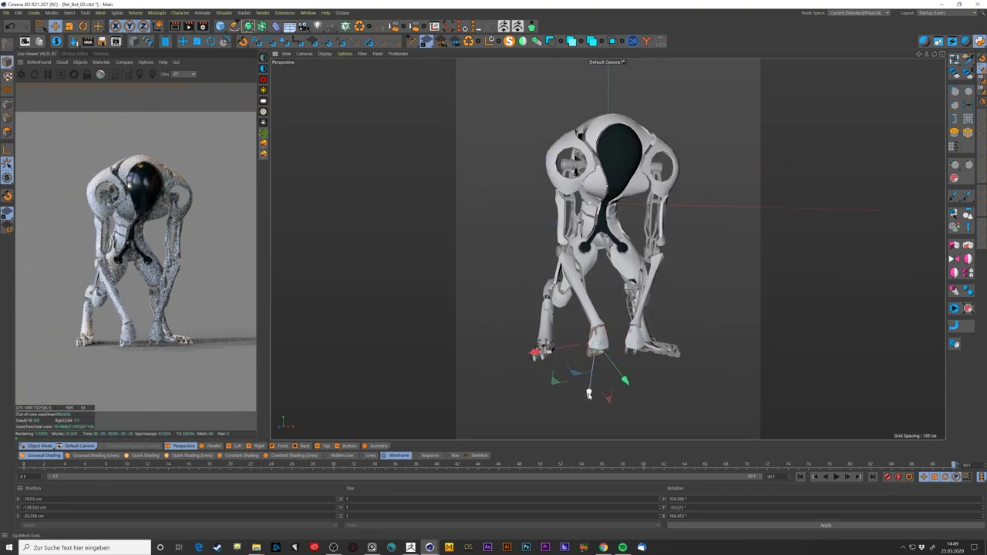
alt+drag(588, 395, 677, 390)
alt+right_drag(667, 362, 668, 422)
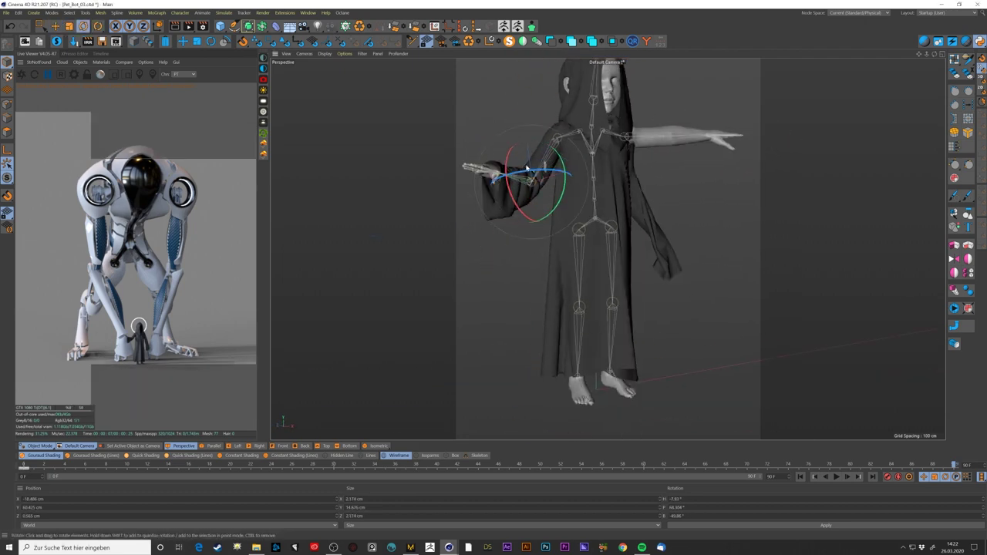
- Select the hooded figure's hand and finger joints and rotate a finger joint to bend it
scroll(517, 181, up, 5)
click(495, 199)
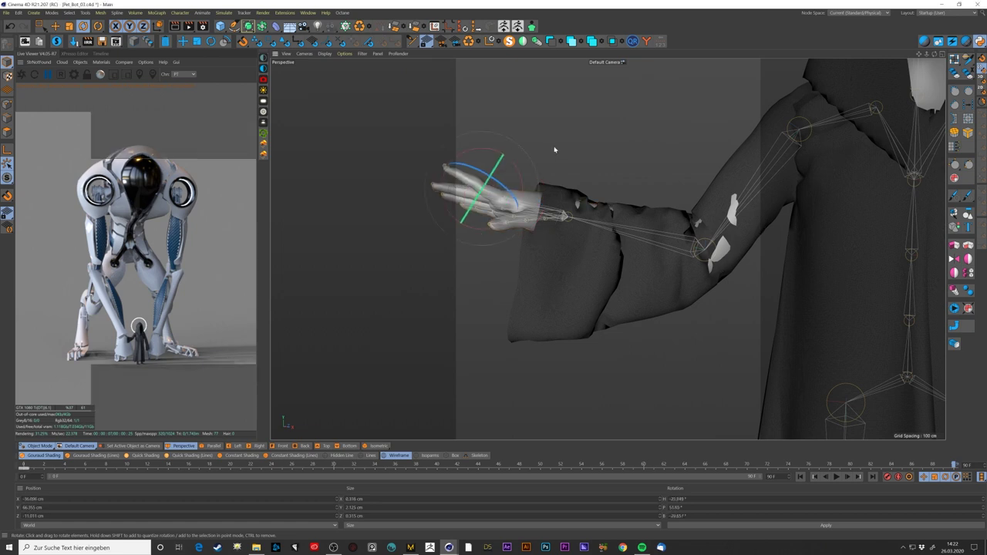
click(451, 181)
scroll(598, 162, up, 5)
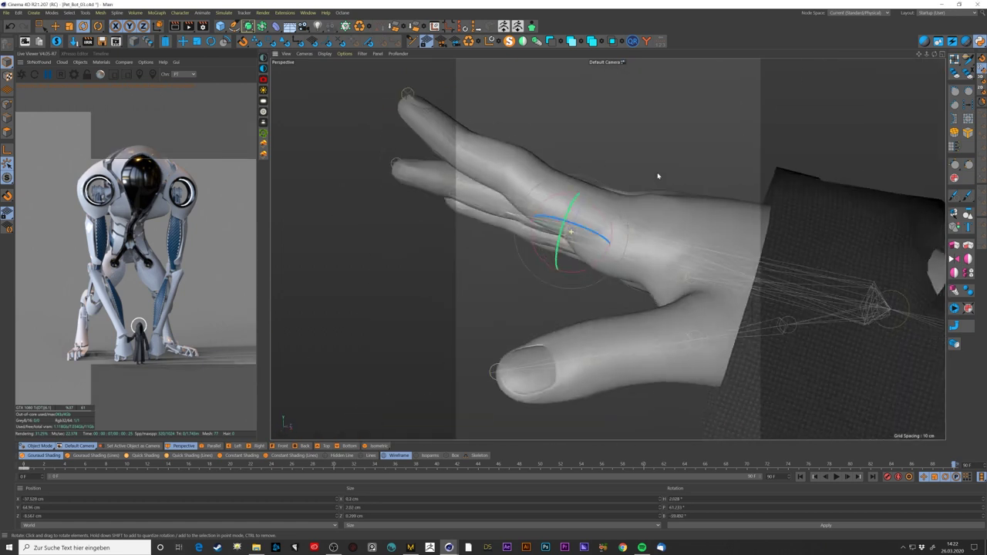
scroll(517, 212, down, 5)
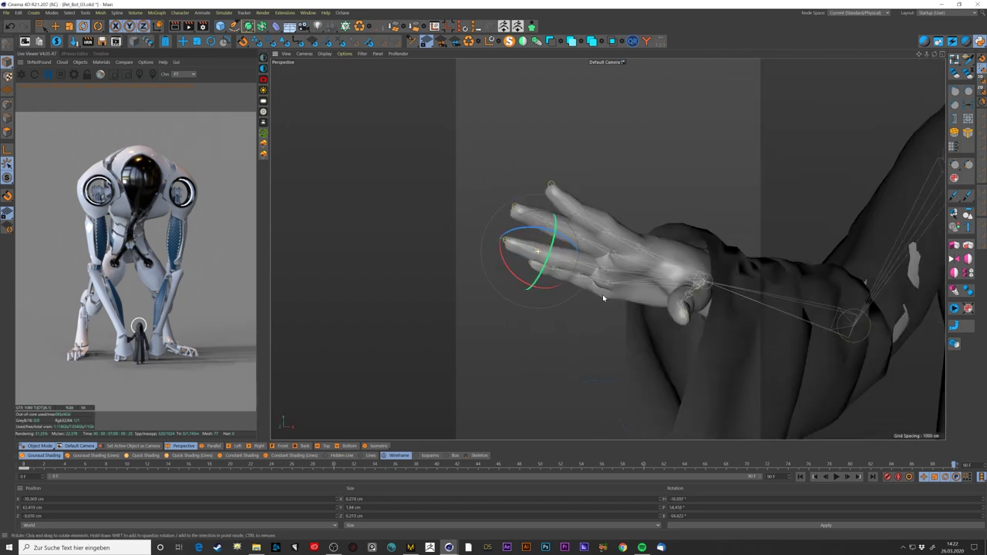
click(537, 299)
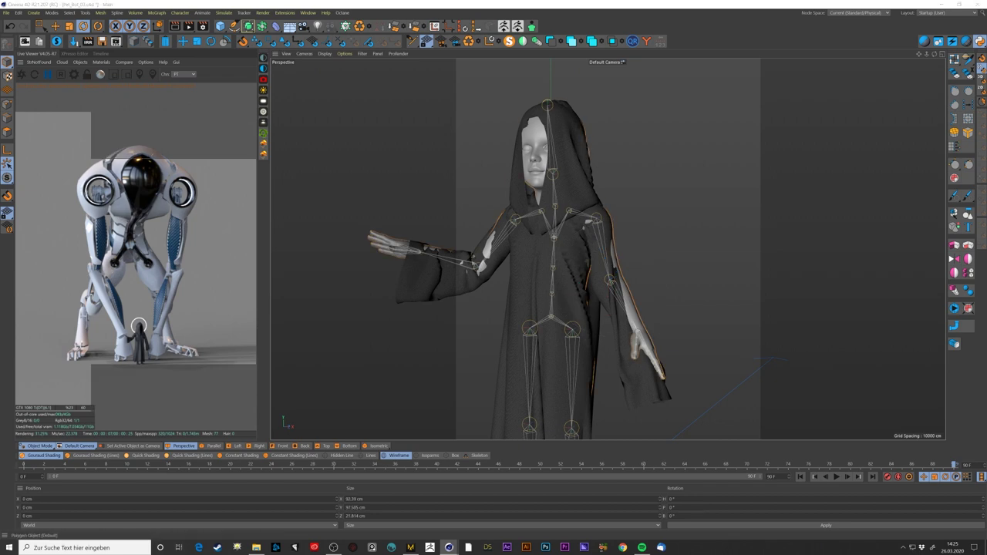
drag(661, 337, 680, 278)
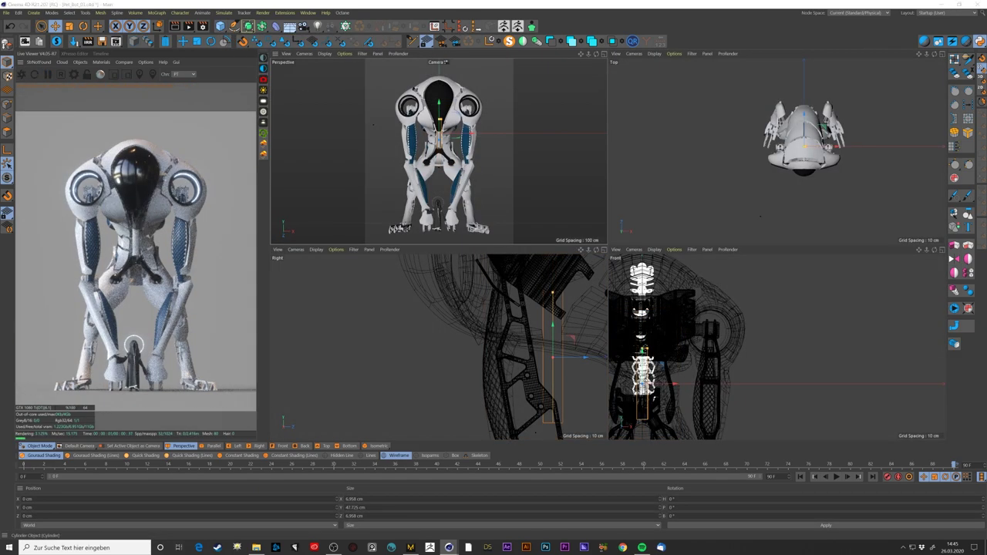
- Maximize the Perspective view and rotate the cylinder rod into the robot's shoulder joint
scroll(565, 330, up, 5)
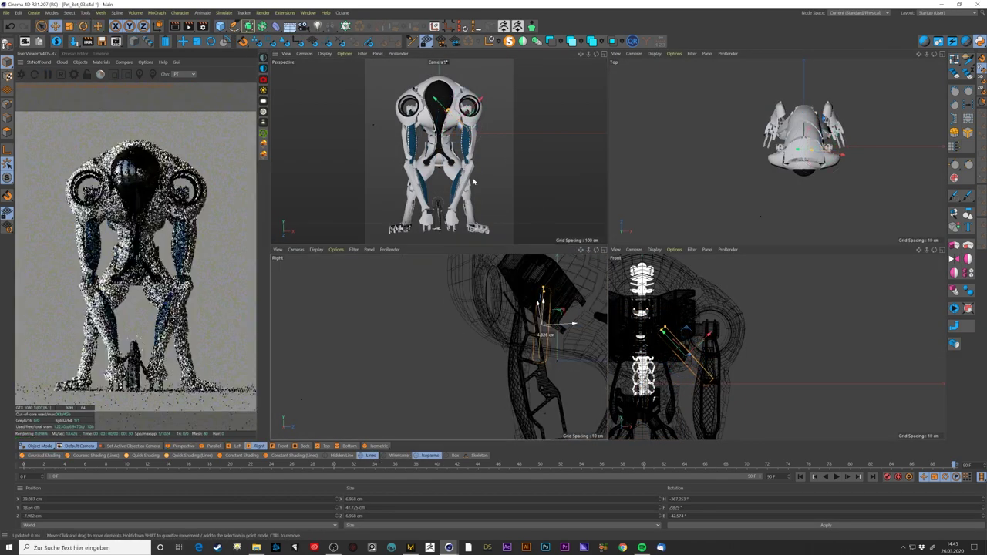
click(502, 180)
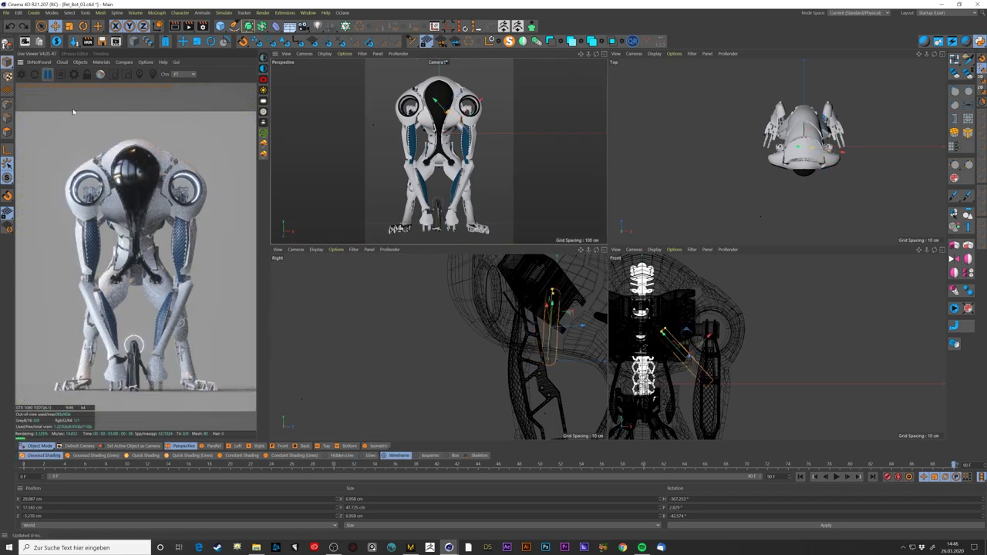
middle_click(571, 183)
mouse_move(571, 183)
alt+mouse_down()
mouse_move(502, 256)
mouse_move(637, 305)
alt+mouse_up()
scroll(611, 332, up, 5)
key(r)
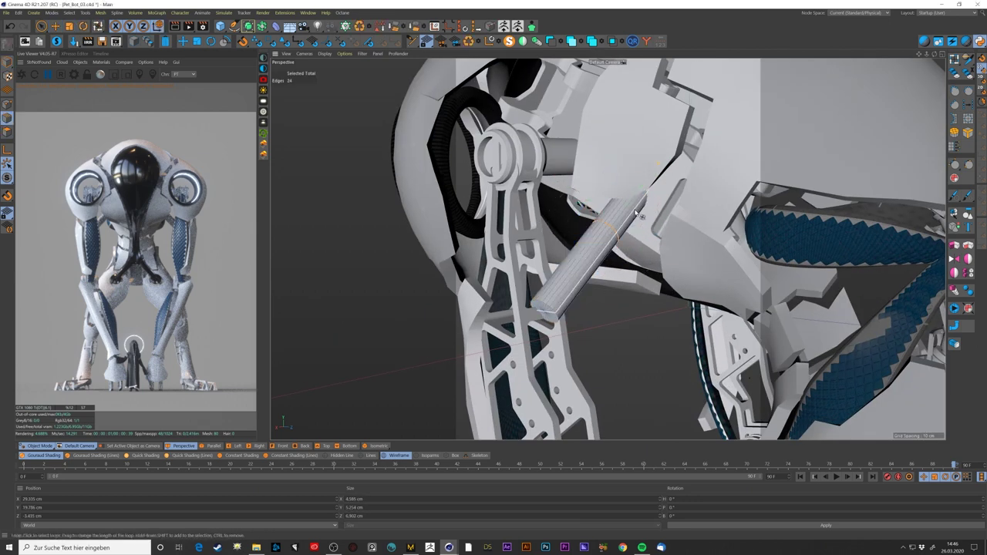
scroll(623, 212, up, 5)
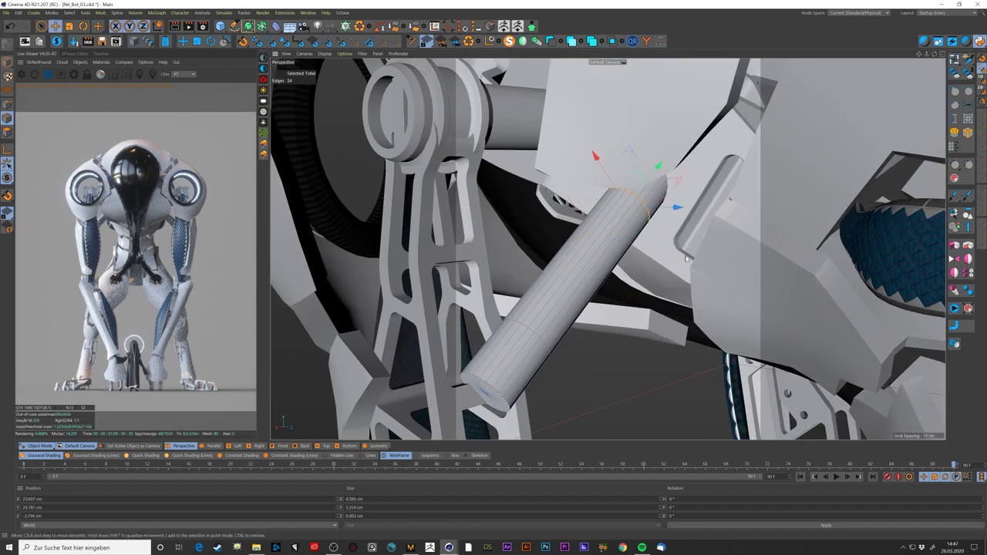
- Pick edge loops on the cylinder with Loop Selection (U~L)
key(h)
key(u)
key(l)
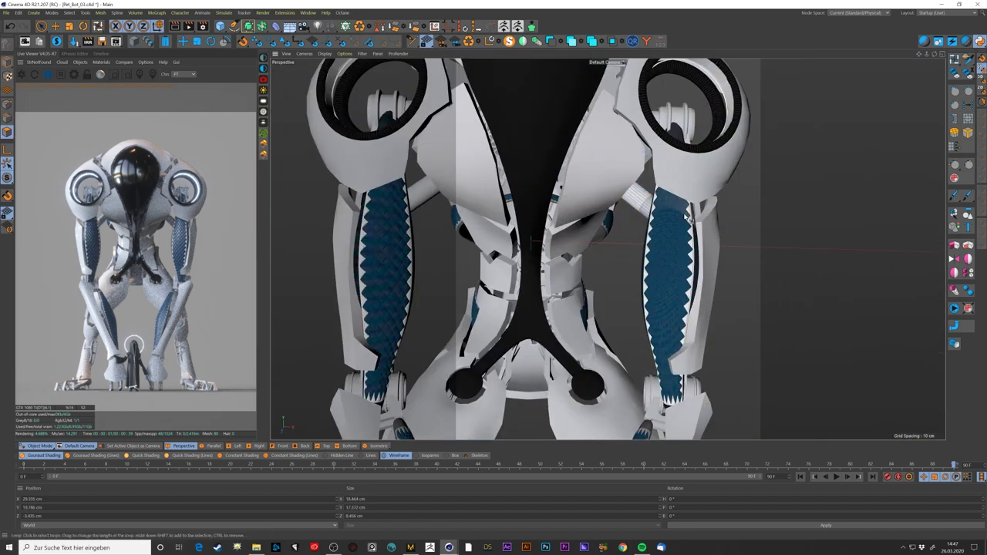
key(s)
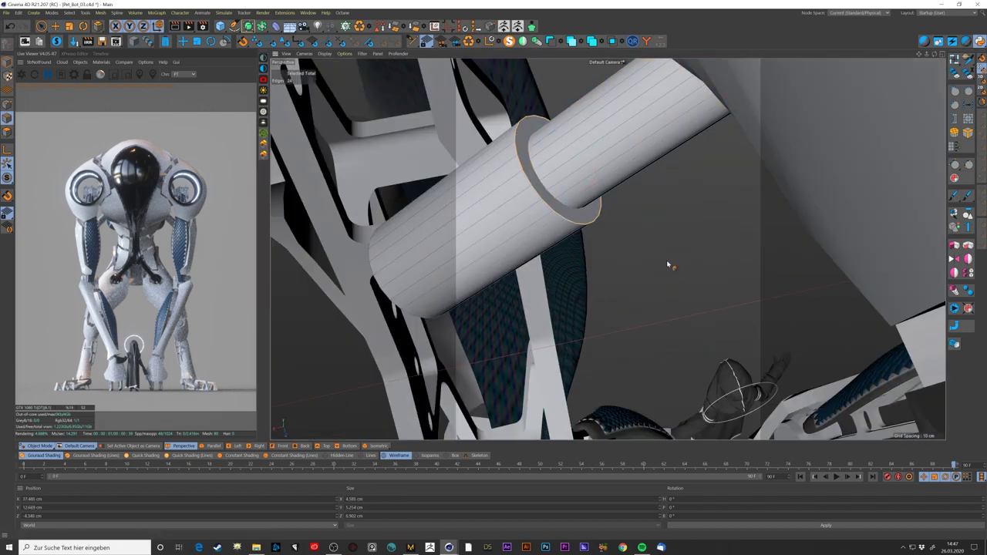
key(ctrl+shift+z)
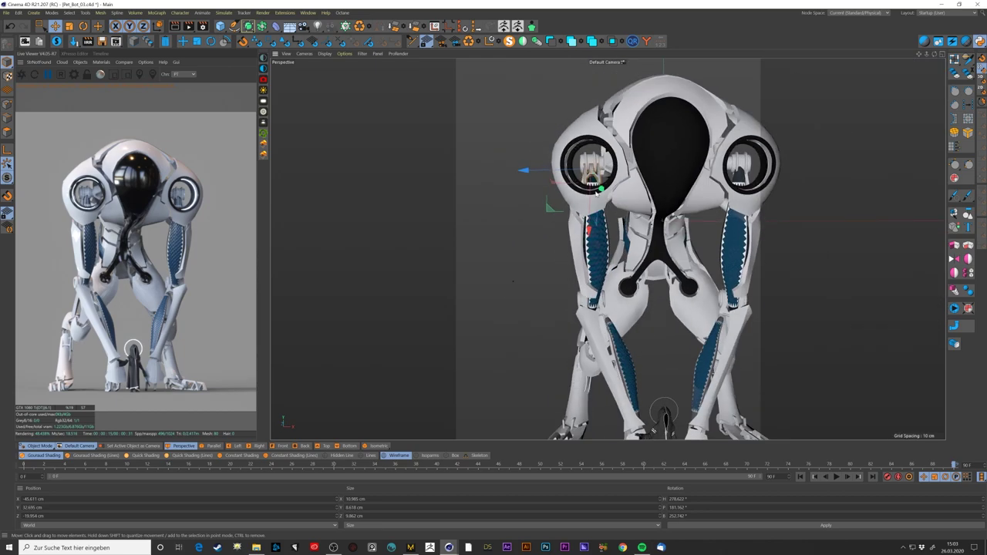
- Step back through earlier views with Ctrl+Shift+Z until the small claw piece appears isolated
key(r)
key(ctrl+shift+z)
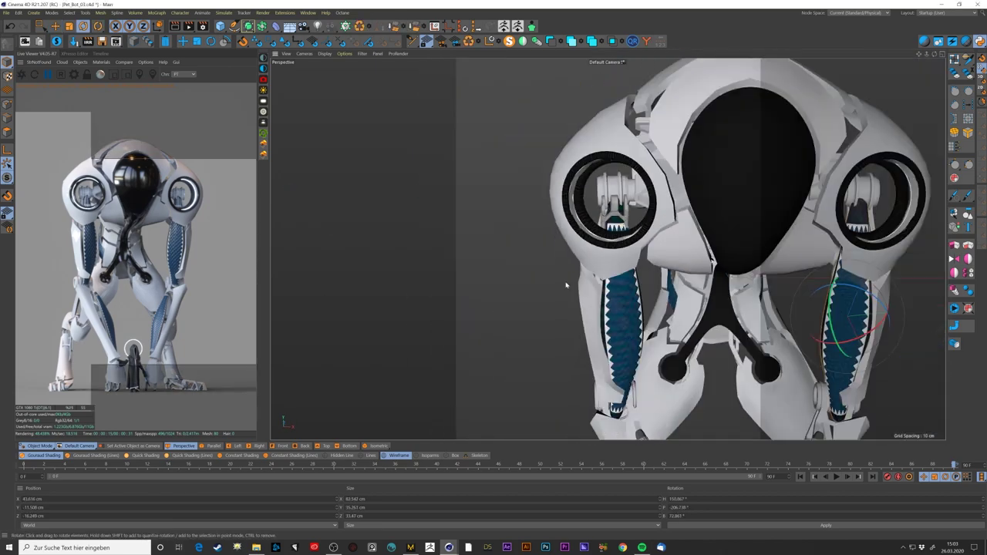
key(e)
key(ctrl+shift+z)
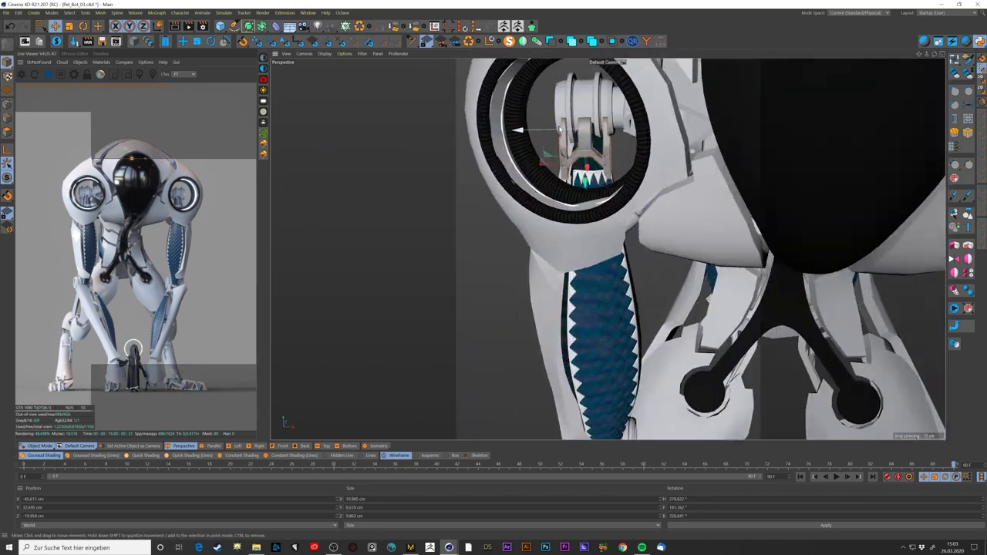
key(ctrl+shift+z)
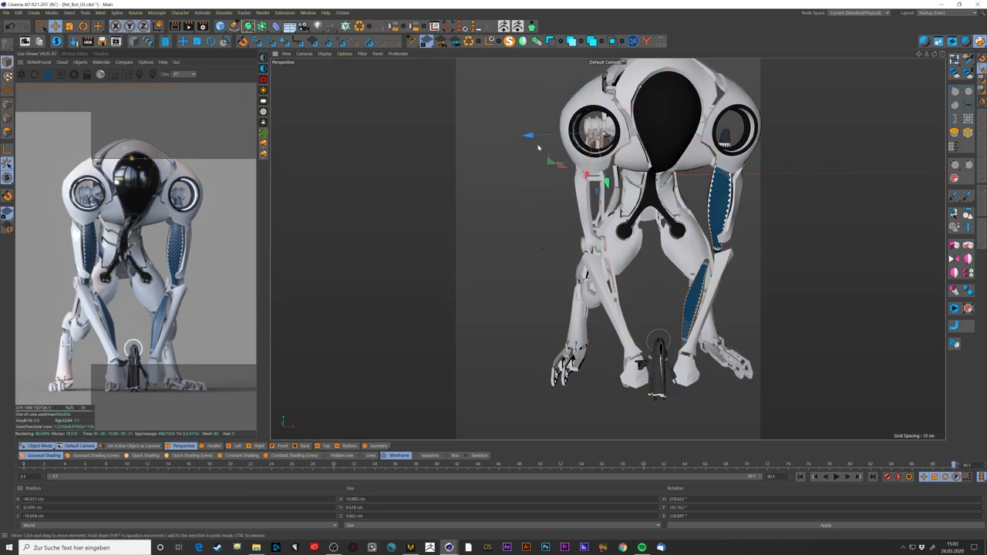
key(ctrl+shift+z)
key(ctrl+shift+z)
key(ctrl+shift+z)
key(ctrl+shift+z)
key(ctrl+shift+z)
key(ctrl+shift+z)
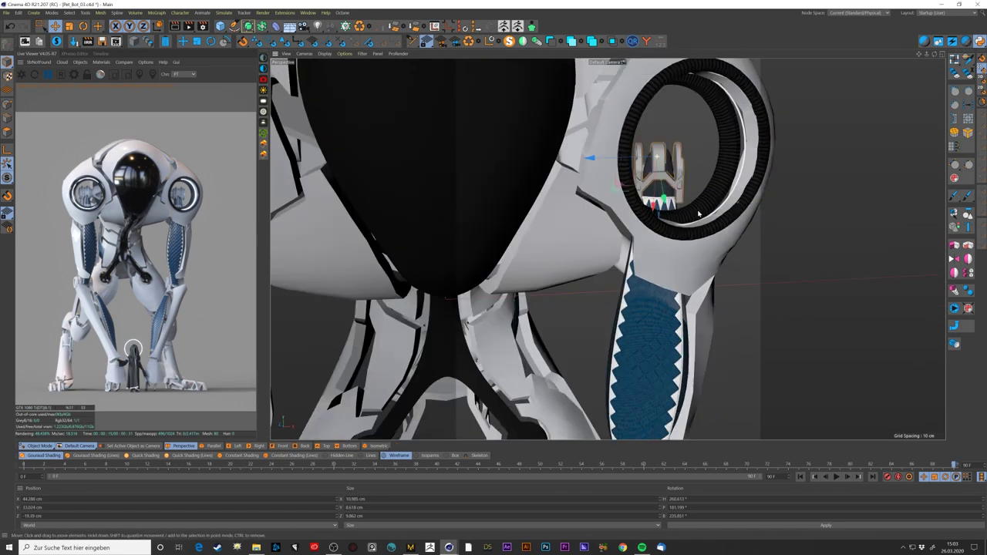
key(ctrl+shift+z)
key(ctrl+shift+z)
key(ctrl+shift+z)
key(ctrl+shift+z)
key(ctrl+shift+z)
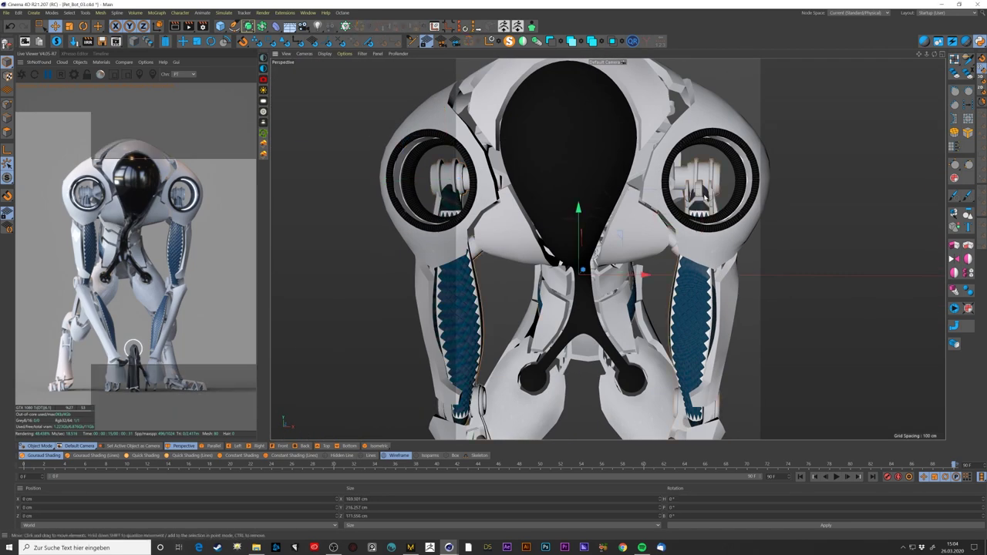
key(ctrl+shift+z)
key(ctrl+shift+z)
key(ctrl+shift+z)
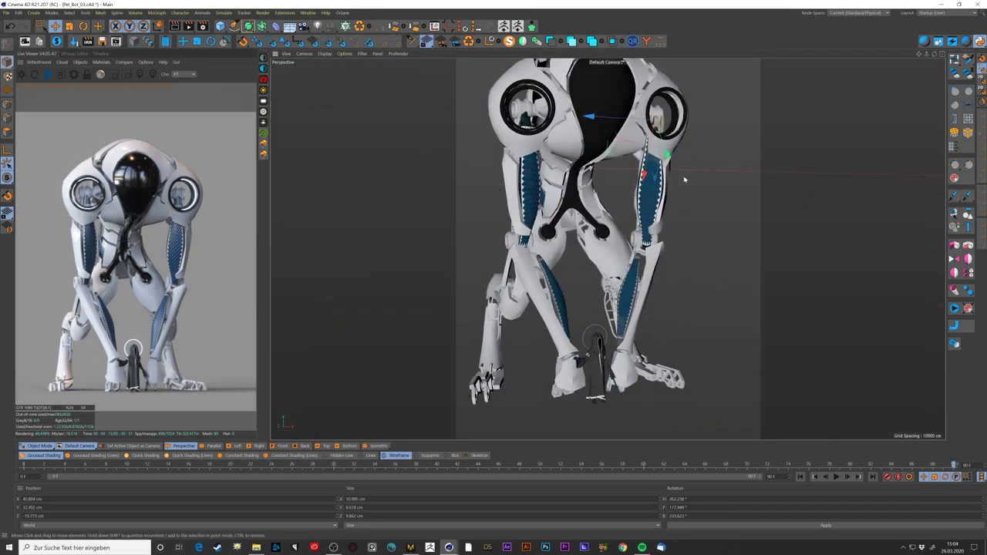
key(ctrl+shift+z)
key(ctrl+shift+z)
key(ctrl+shift+z)
key(ctrl+shift+z)
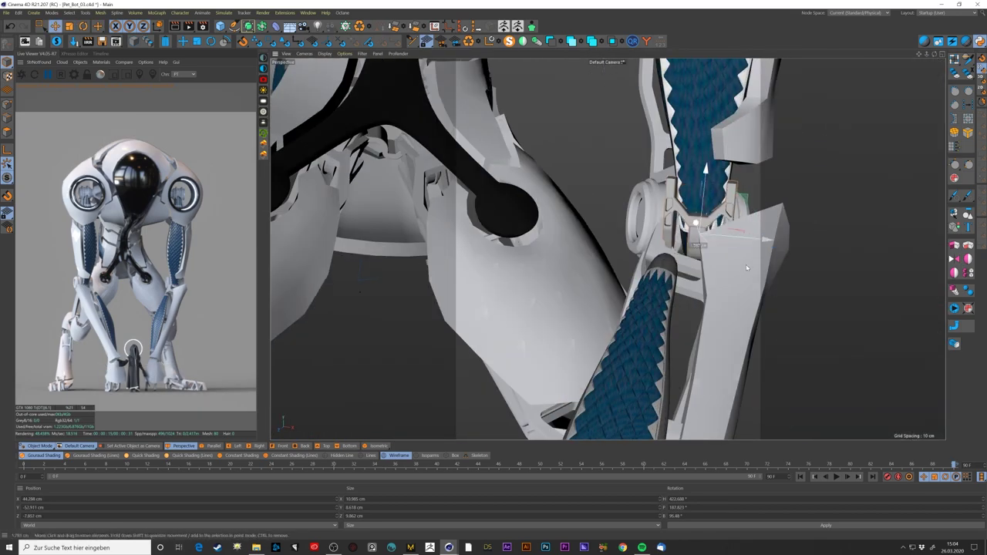
key(ctrl+shift+z)
key(ctrl+shift+z)
key(ctrl+shift+z)
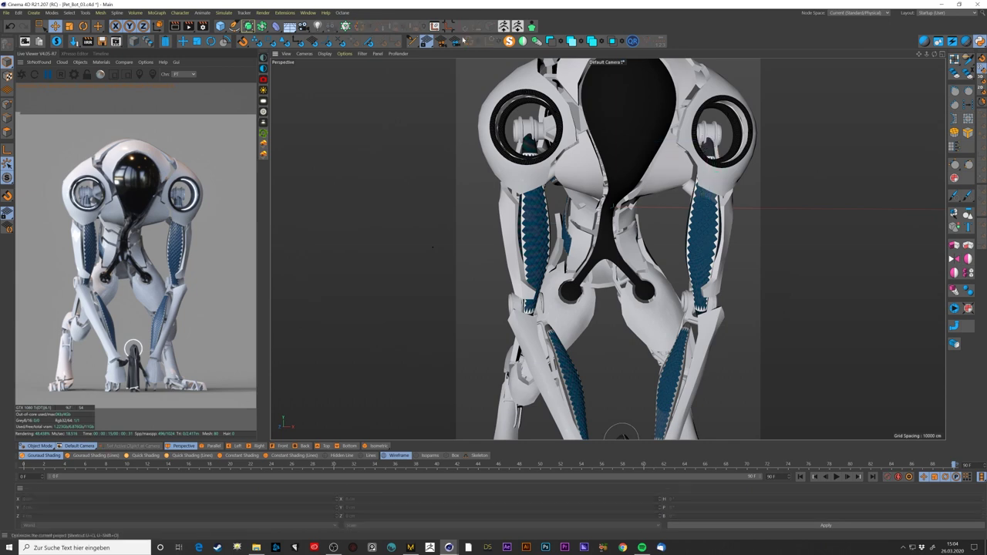
key(ctrl+shift+z)
key(ctrl+shift+z)
key(ctrl+shift+z)
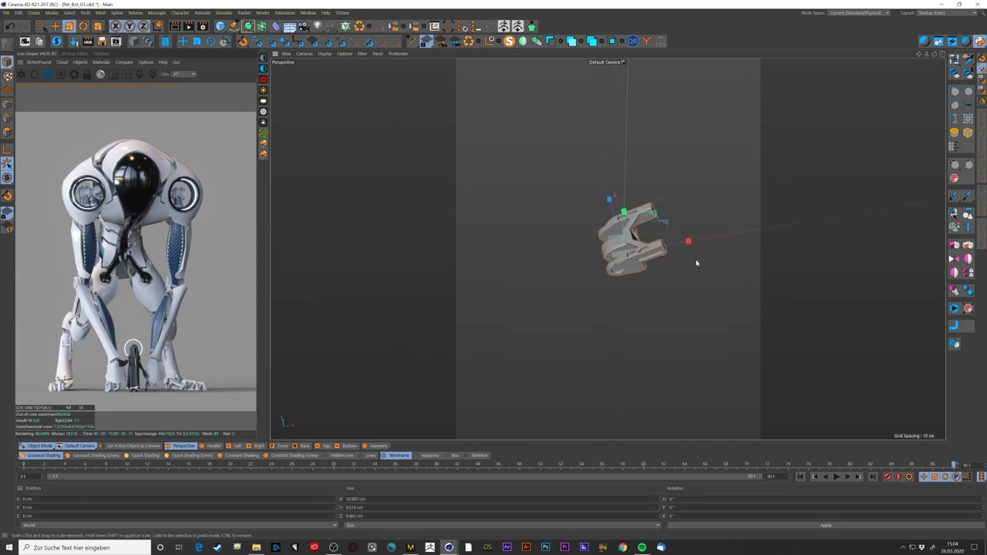
- Step back through earlier selections to the claw piece's edge selection
key(ctrl+shift+z)
key(ctrl+shift+z)
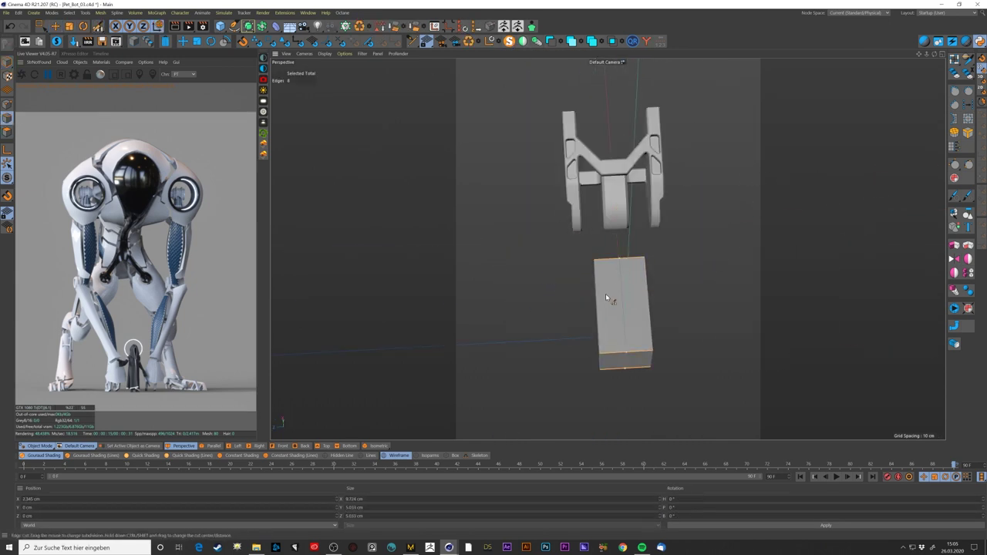
key(ctrl+shift+z)
key(ctrl+shift+z)
key(ctrl+shift+z)
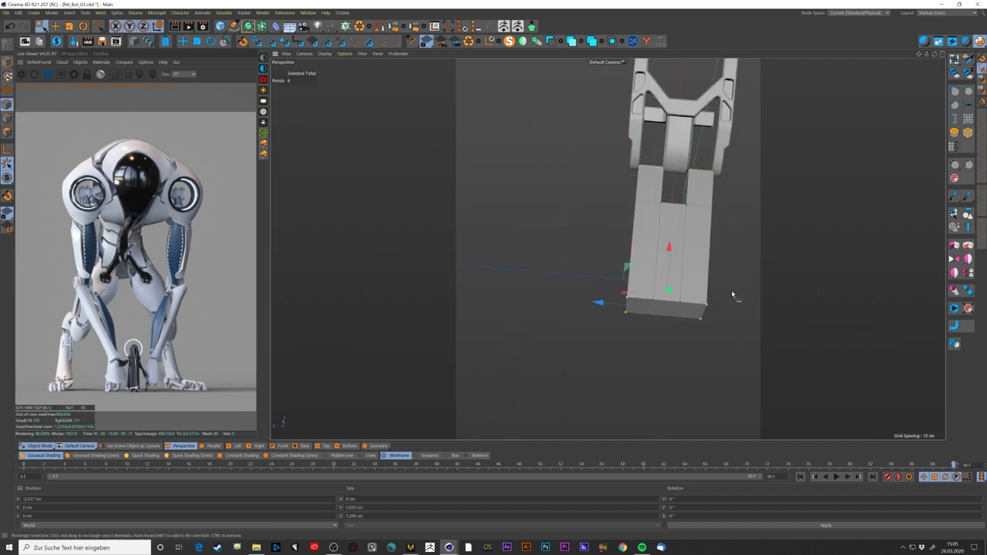
key(ctrl+shift+z)
key(ctrl+shift+z)
key(ctrl+shift+z)
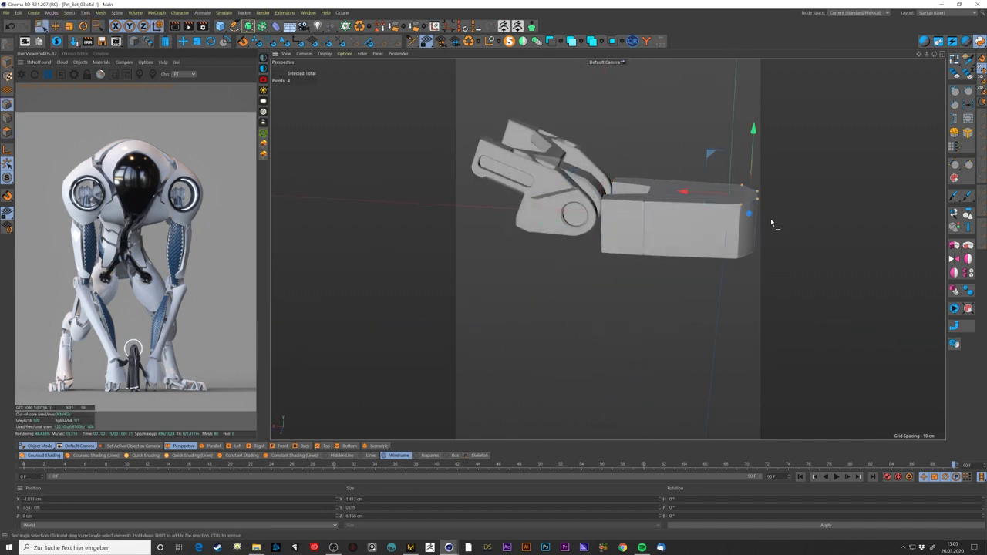
key(ctrl+shift+z)
key(ctrl+shift+z)
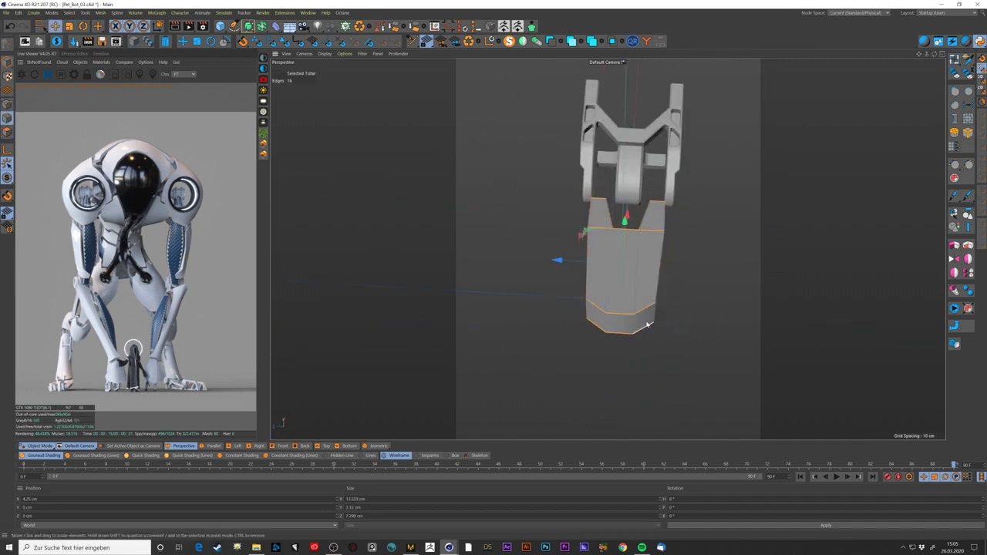
key(ctrl+shift+z)
key(ctrl+shift+z)
key(ctrl+shift+z)
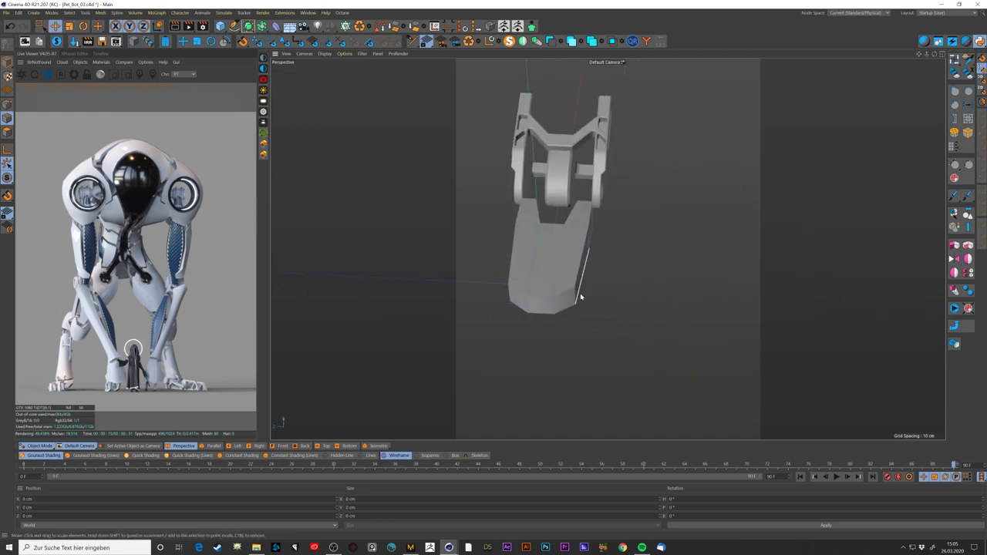
key(ctrl+shift+z)
key(ctrl+shift+z)
key(ctrl+shift+z)
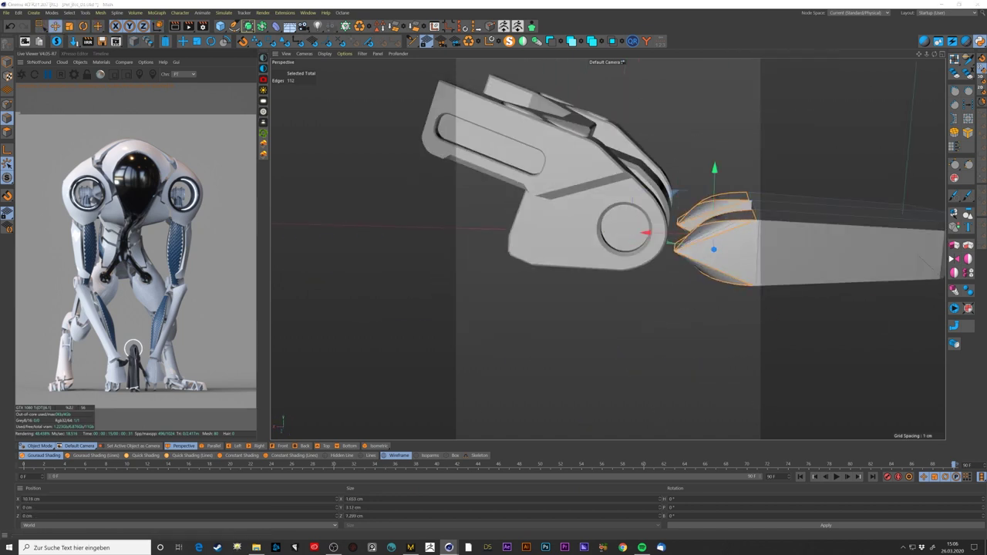
key(ctrl+shift+z)
key(ctrl+shift+z)
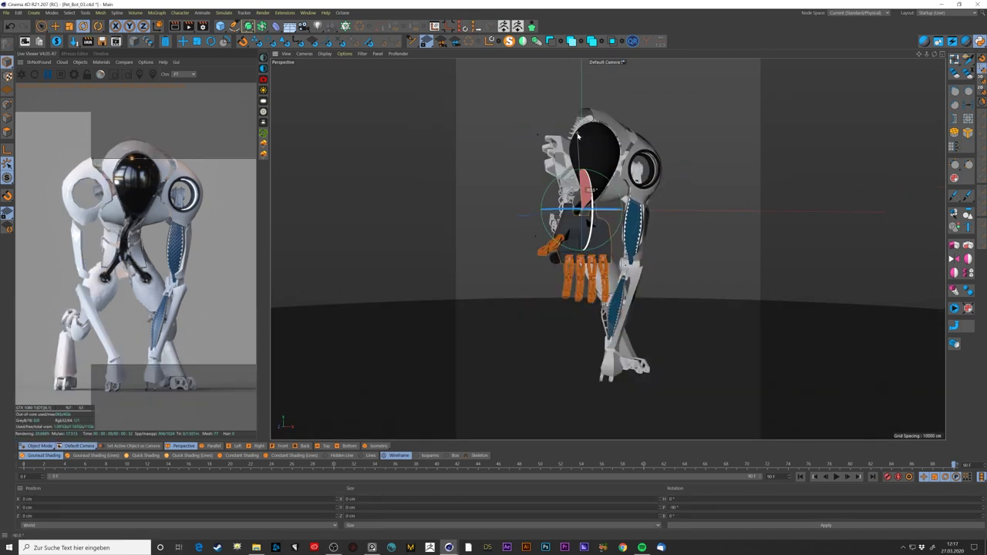
- Rotate the orange claw to P -90° so its fingers hang down, and re-angle the orange foot
drag(594, 246, 560, 210)
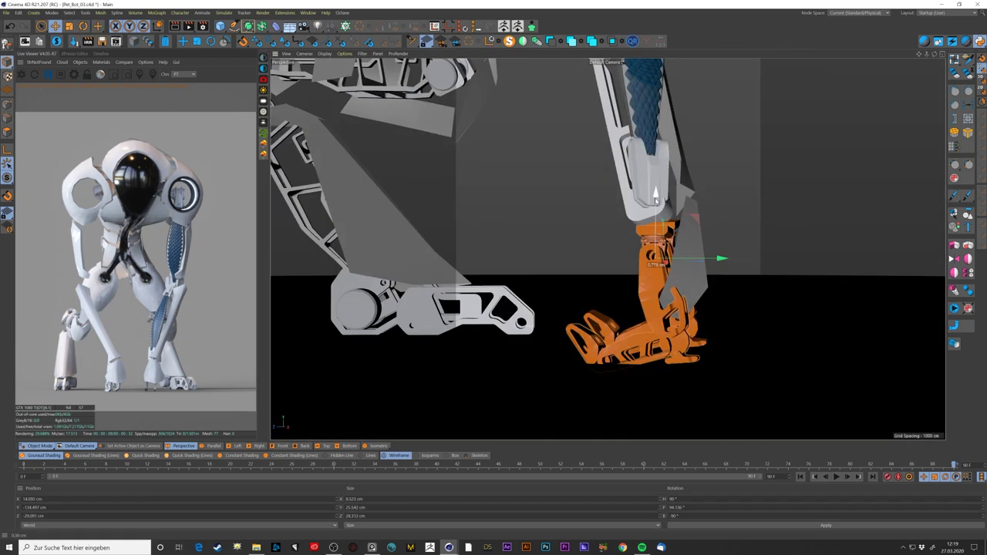
key(r)
drag(655, 199, 690, 226)
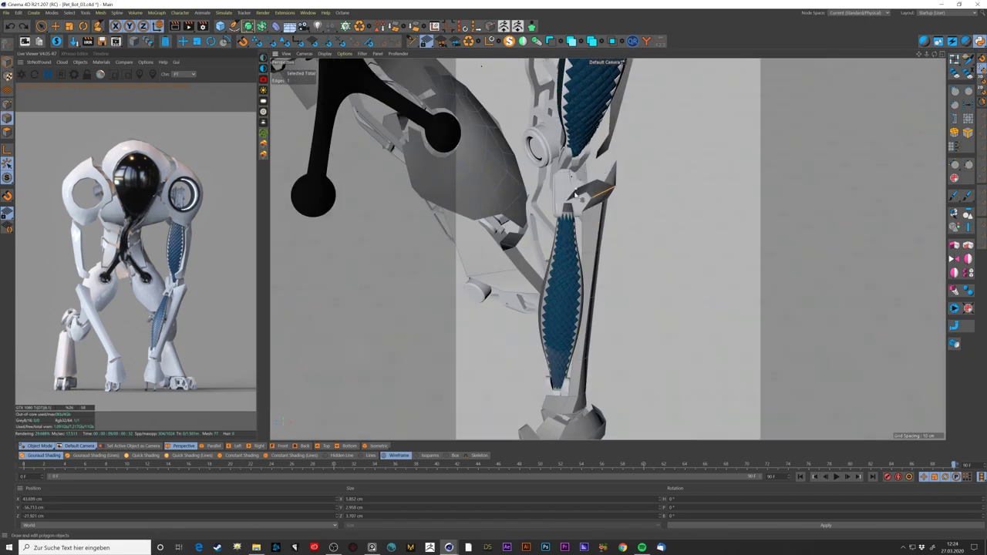
alt+drag(576, 194, 557, 160)
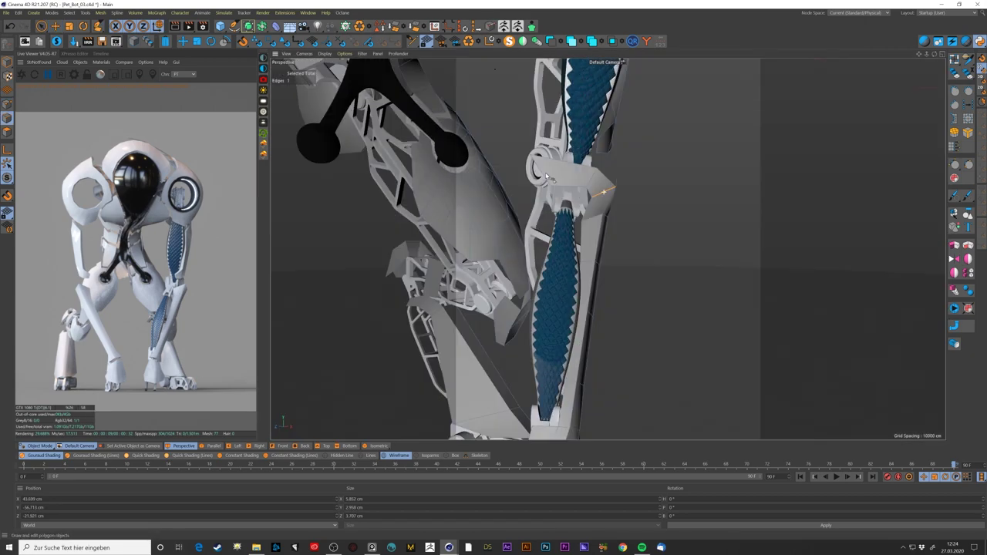
mouse_move(607, 196)
alt+mouse_down()
mouse_move(560, 188)
mouse_move(546, 222)
mouse_move(591, 271)
mouse_move(701, 154)
mouse_move(581, 197)
mouse_move(603, 220)
mouse_move(615, 126)
mouse_move(679, 277)
mouse_move(570, 232)
mouse_move(654, 209)
mouse_move(694, 300)
mouse_move(507, 297)
alt+mouse_up()
key(h)
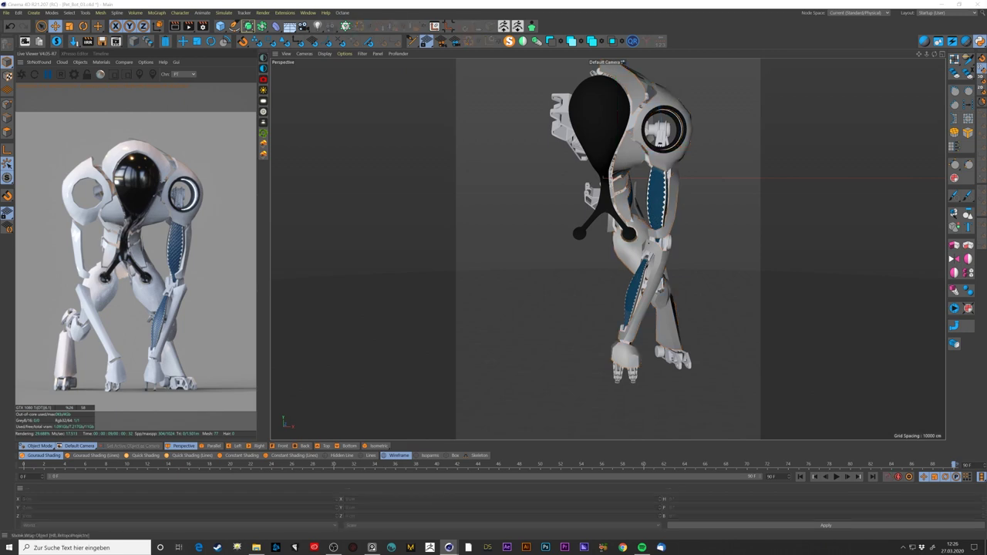
- Add a Symmetry generator to the robot so its missing half is mirrored, and check it from a three-quarter view
mouse_move(617, 231)
alt+mouse_down()
mouse_move(586, 239)
mouse_move(609, 232)
alt+mouse_up()
alt+drag(679, 308, 719, 356)
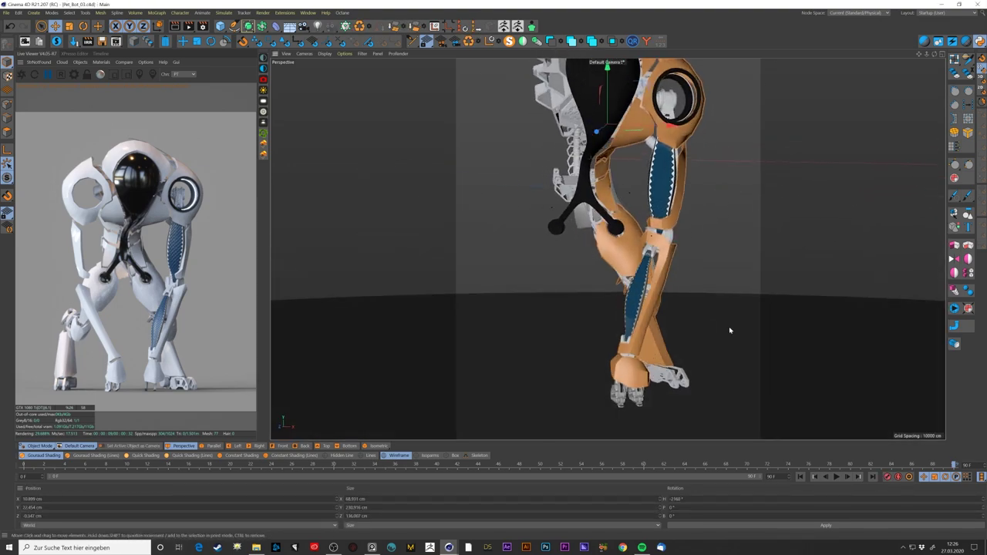
alt+drag(679, 271, 640, 274)
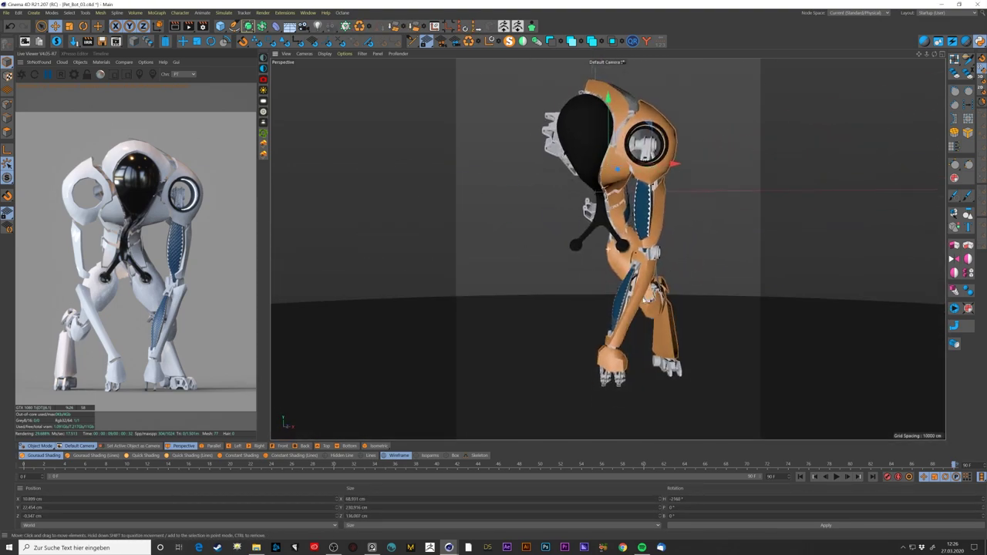
scroll(544, 158, up, 3)
scroll(544, 158, up, 3)
scroll(544, 158, up, 3)
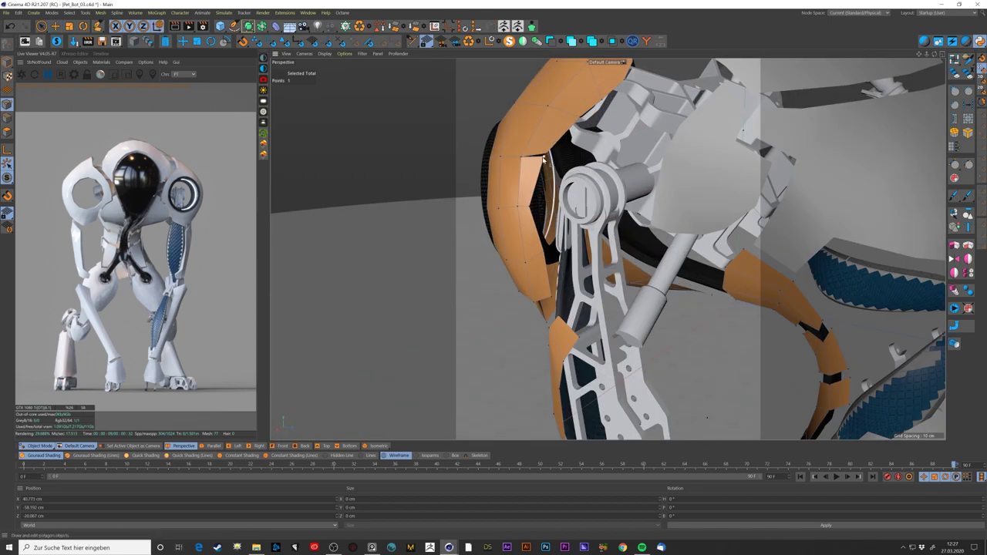
mouse_move(544, 158)
alt+mouse_down()
mouse_move(606, 145)
mouse_move(586, 127)
mouse_move(554, 157)
mouse_move(605, 196)
mouse_move(680, 78)
alt+mouse_up()
key(h)
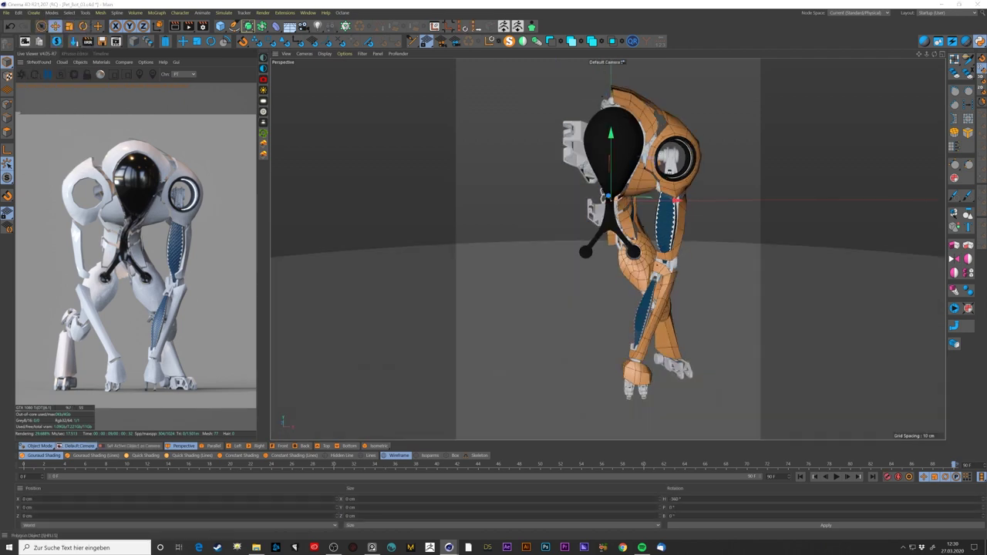
click(966, 47)
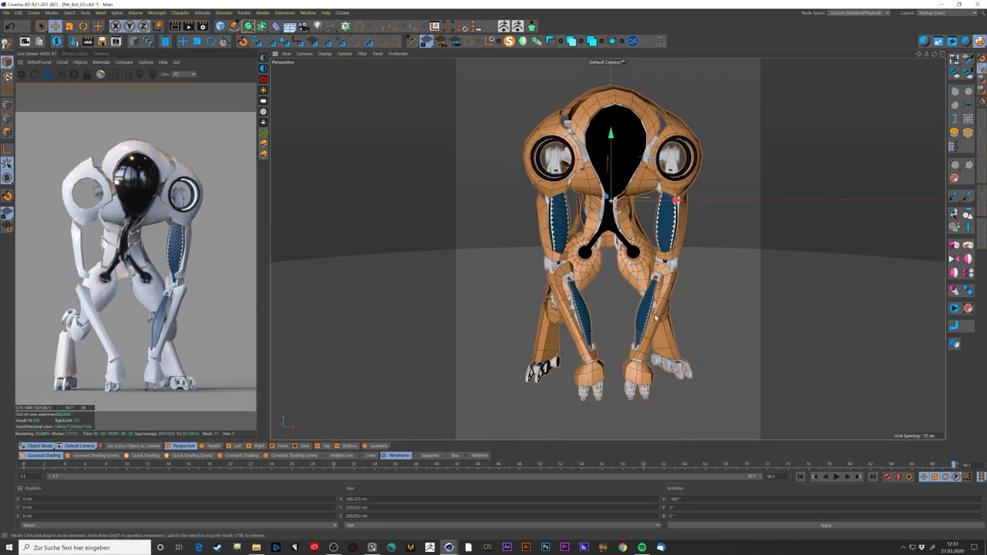
mouse_move(730, 324)
alt+mouse_down()
mouse_move(725, 304)
mouse_move(908, 298)
alt+mouse_up()
key(Delete)
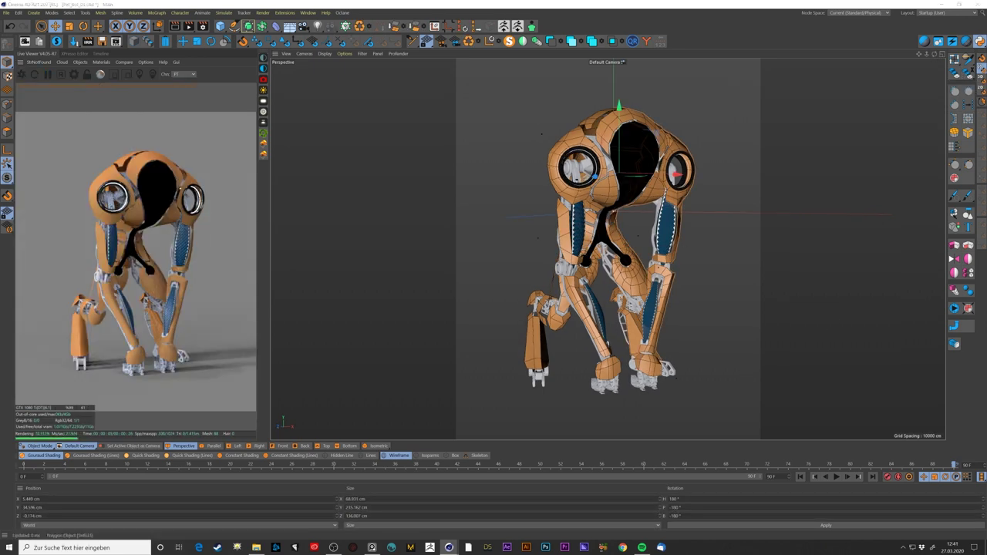
- Select the robot and pick an edge on the orange shoulder plate beside the eye ring
click(684, 344)
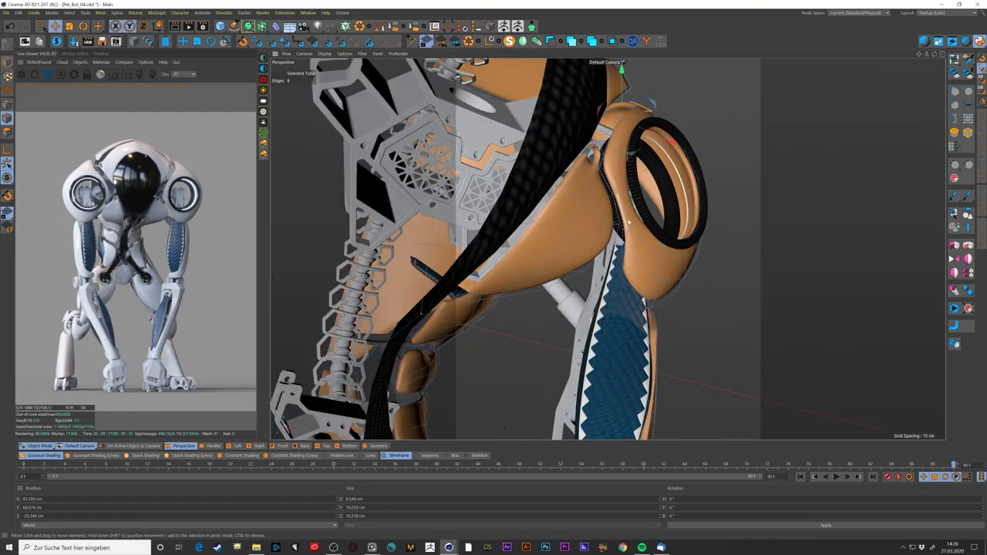
mouse_move(602, 260)
alt+mouse_down()
mouse_move(675, 167)
mouse_move(556, 175)
alt+mouse_up()
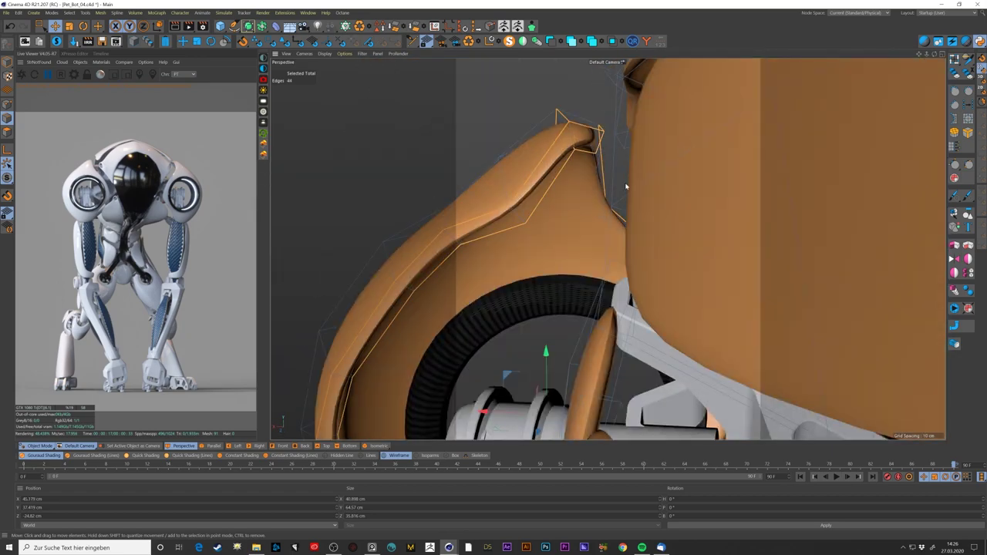
mouse_move(627, 186)
alt+mouse_down()
mouse_move(657, 343)
mouse_move(583, 245)
mouse_move(569, 172)
alt+mouse_up()
click(565, 163)
mouse_move(533, 219)
alt+mouse_down()
mouse_move(665, 167)
mouse_move(544, 173)
mouse_move(593, 200)
mouse_move(628, 151)
alt+mouse_up()
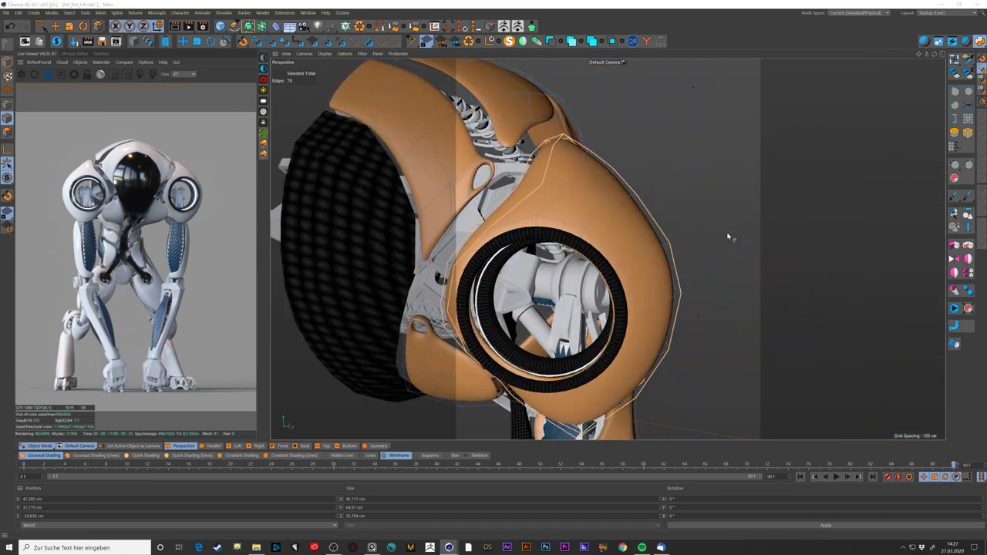
alt+drag(729, 237, 815, 255)
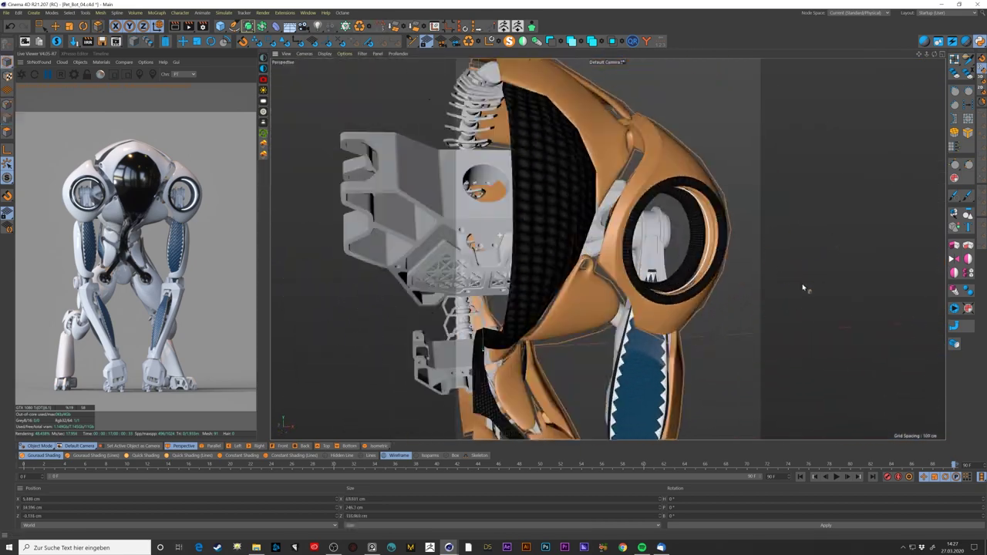
alt+drag(817, 285, 740, 256)
- Adjust the shoulder plate's edge loops in Edge mode, then frame the whole robot
key(Return)
mouse_move(565, 193)
alt+mouse_down()
mouse_move(561, 299)
mouse_move(853, 170)
mouse_move(559, 223)
alt+mouse_up()
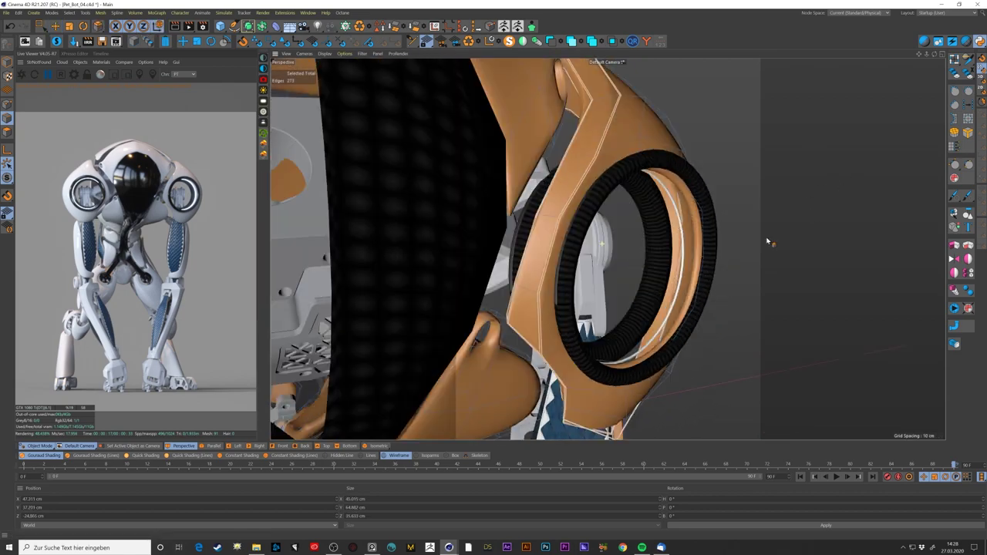
mouse_move(815, 217)
alt+mouse_down()
mouse_move(738, 253)
mouse_move(754, 291)
mouse_move(767, 224)
mouse_move(590, 105)
mouse_move(552, 208)
mouse_move(565, 278)
alt+mouse_up()
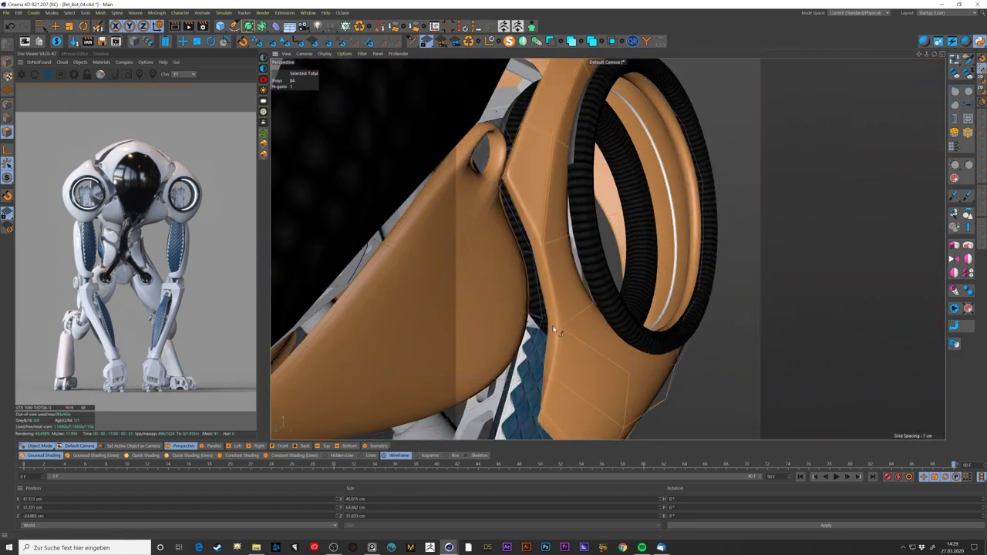
key(h)
scroll(654, 199, up, 3)
scroll(654, 199, up, 3)
- Raise the shoulder plate's selected edges about 1.449 cm on Y
scroll(654, 199, up, 2)
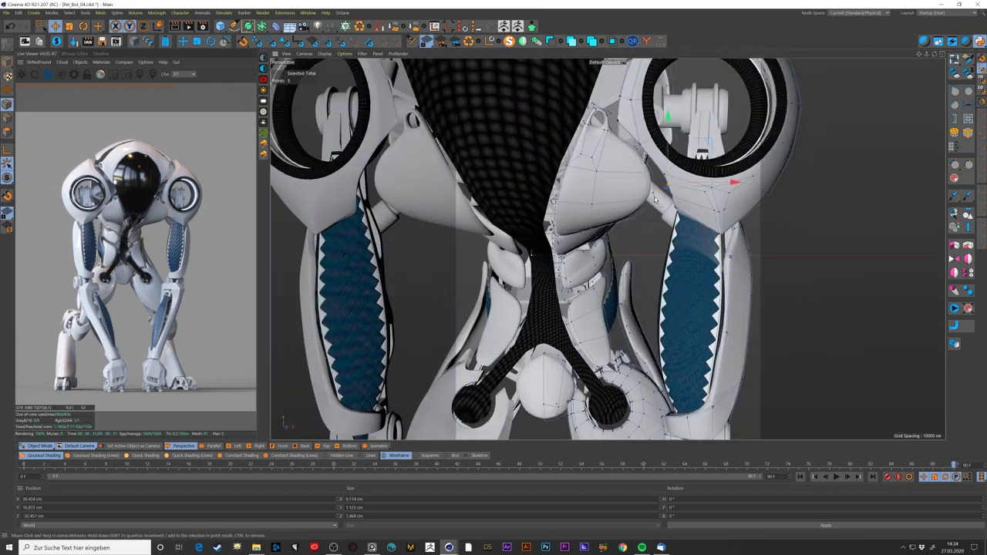
mouse_move(653, 198)
alt+mouse_down()
mouse_move(603, 261)
mouse_move(640, 258)
mouse_move(652, 232)
mouse_move(627, 287)
mouse_move(574, 206)
mouse_move(604, 257)
mouse_move(594, 373)
alt+mouse_up()
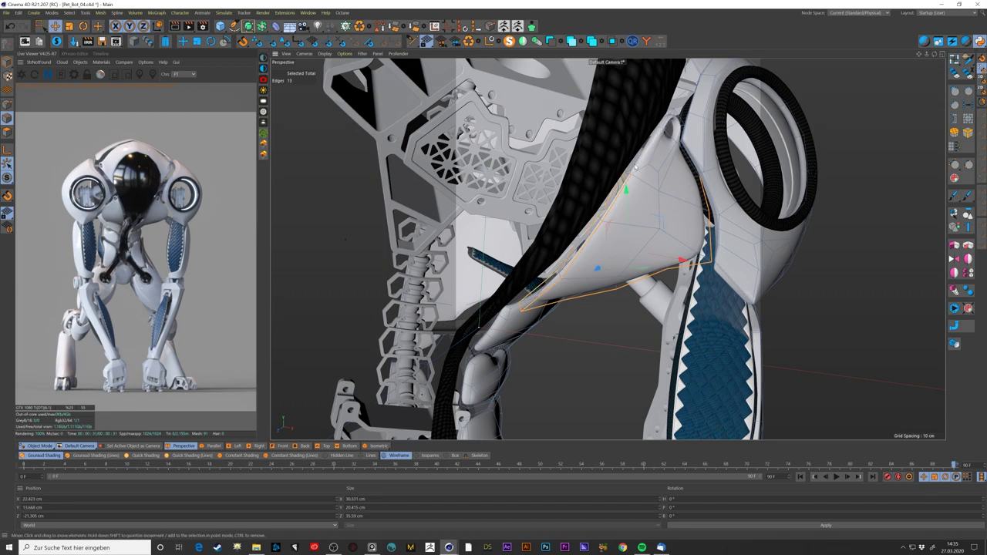
alt+drag(634, 166, 585, 185)
mouse_move(602, 286)
alt+mouse_down()
mouse_move(749, 303)
mouse_move(721, 231)
mouse_move(894, 251)
mouse_move(696, 343)
mouse_move(688, 266)
alt+mouse_up()
mouse_move(688, 266)
mouse_down()
mouse_move(689, 253)
mouse_move(667, 298)
mouse_move(704, 225)
mouse_up()
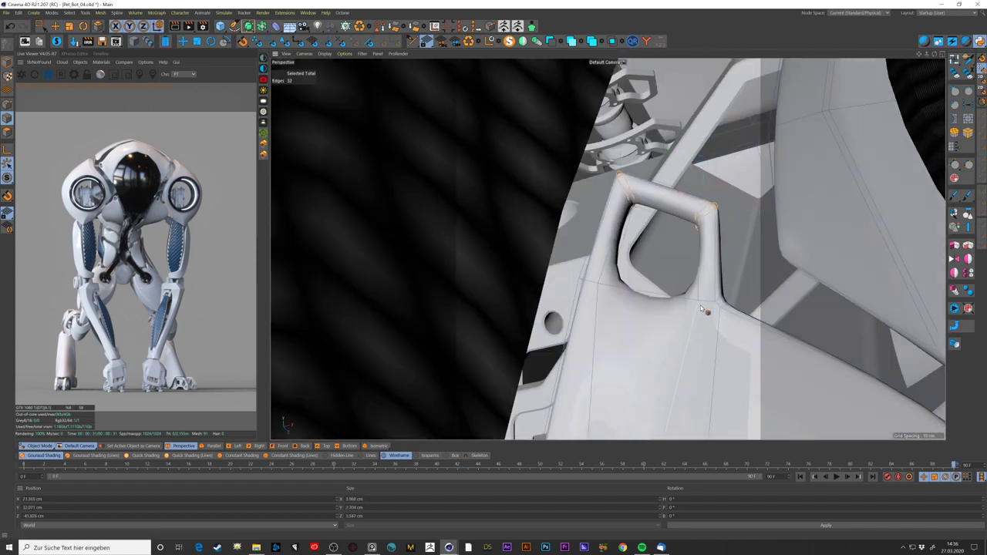
- Reshape the loop-shaped part point by point using Rectangle Selection and Move
mouse_move(704, 309)
alt+mouse_down()
mouse_move(688, 324)
mouse_move(658, 320)
mouse_move(737, 321)
alt+mouse_up()
alt+drag(661, 205, 705, 196)
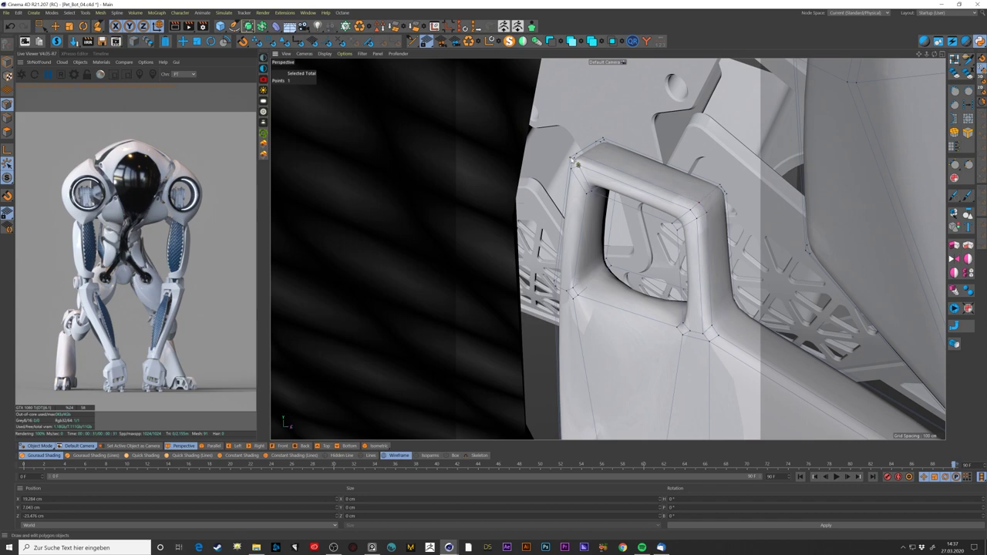
mouse_move(577, 163)
alt+mouse_down()
mouse_move(584, 287)
mouse_move(574, 283)
mouse_move(597, 219)
alt+mouse_up()
scroll(584, 286, up, 3)
scroll(574, 283, down, 5)
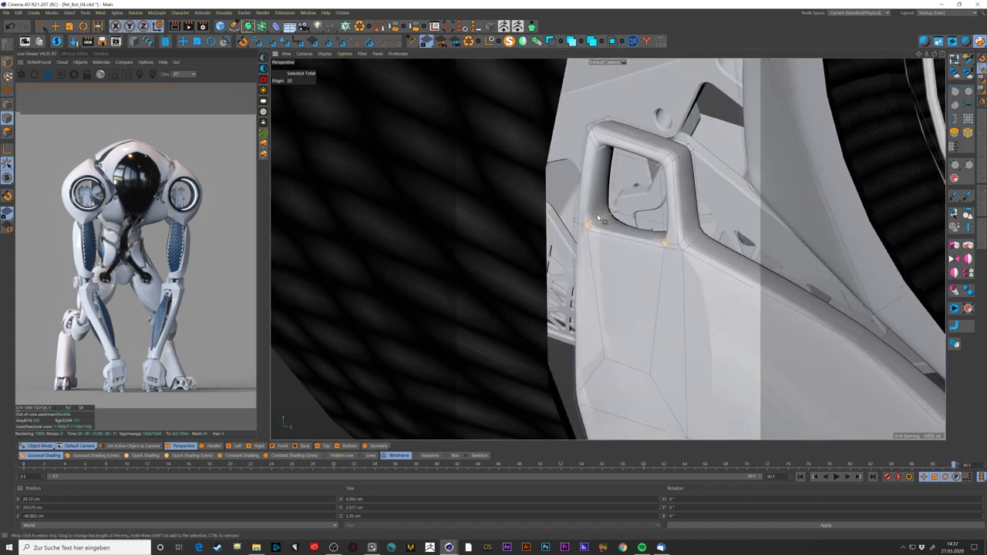
scroll(599, 223, down, 5)
scroll(664, 307, up, 5)
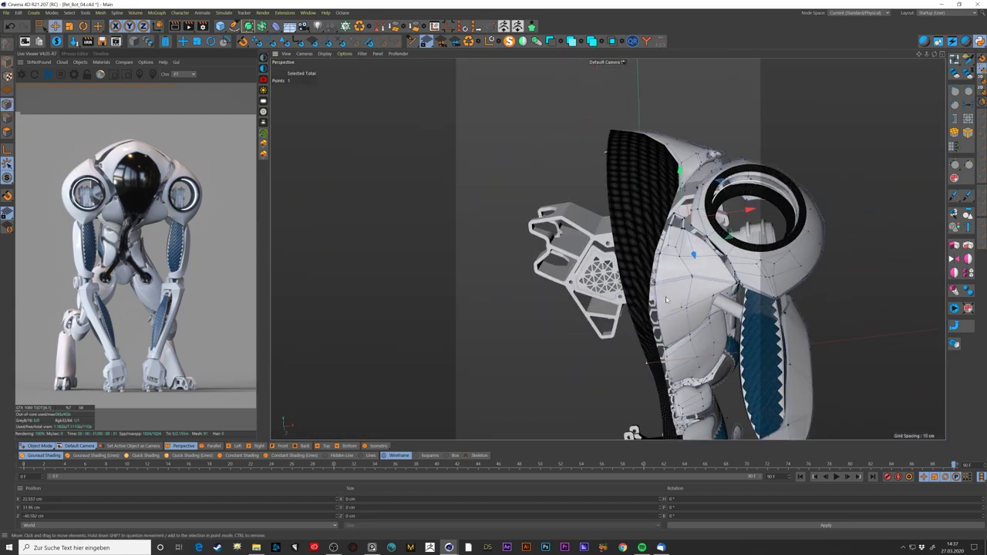
scroll(665, 306, down, 5)
mouse_move(664, 306)
alt+mouse_down()
mouse_move(721, 274)
mouse_move(683, 177)
mouse_move(745, 222)
mouse_move(733, 255)
alt+mouse_up()
key(0)
scroll(722, 273, up, 5)
scroll(722, 274, down, 5)
key(e)
scroll(682, 178, up, 5)
key(0)
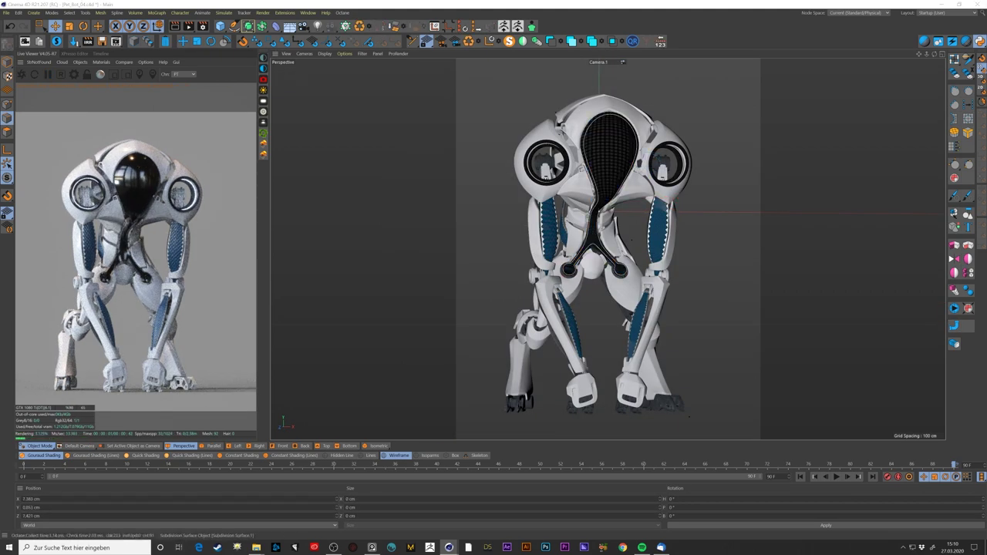
- Generate tubing along the selected visor edge loop with a Sweep
key(t)
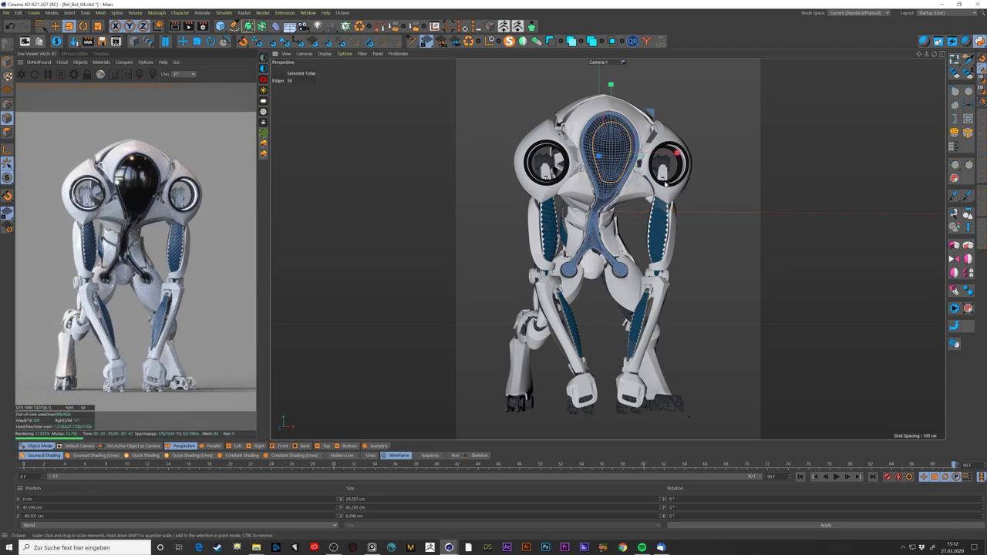
key(s)
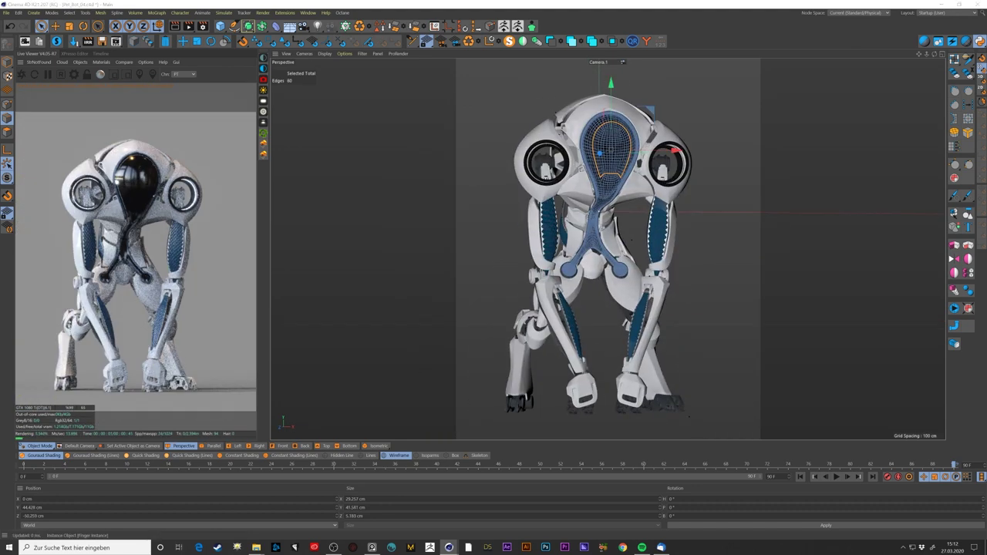
click(955, 328)
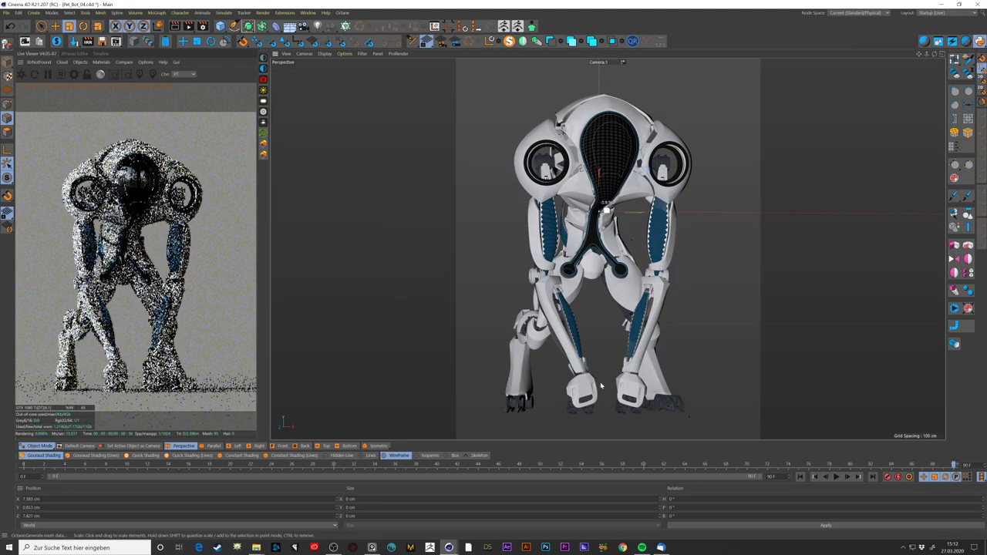
- Select the robot's head shell and scale the visor piece down
key(e)
click(599, 136)
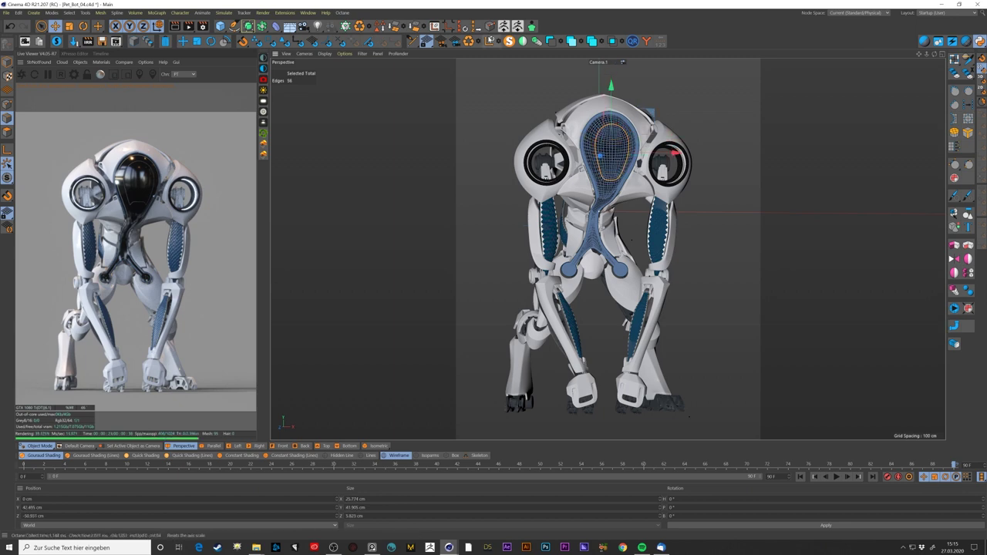
key(t)
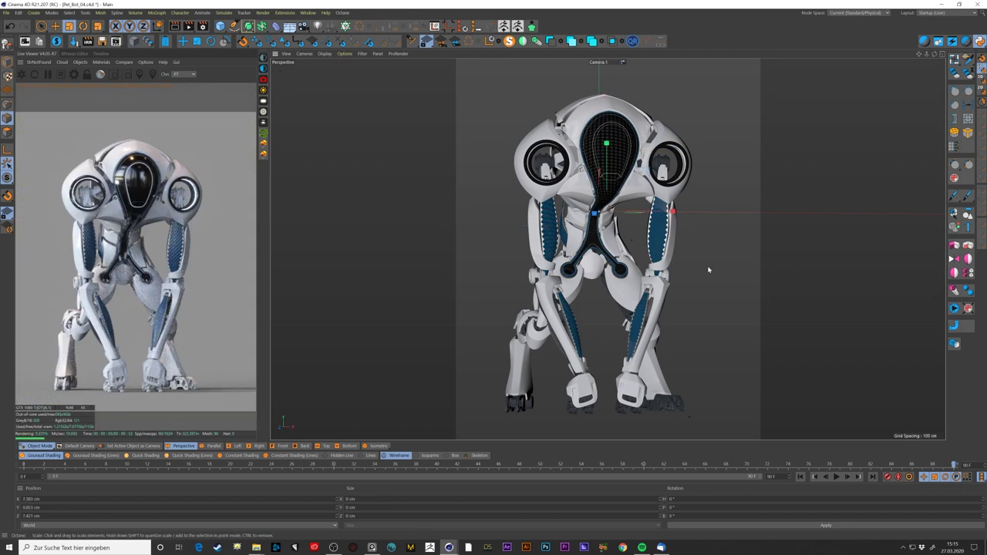
drag(804, 198, 437, 194)
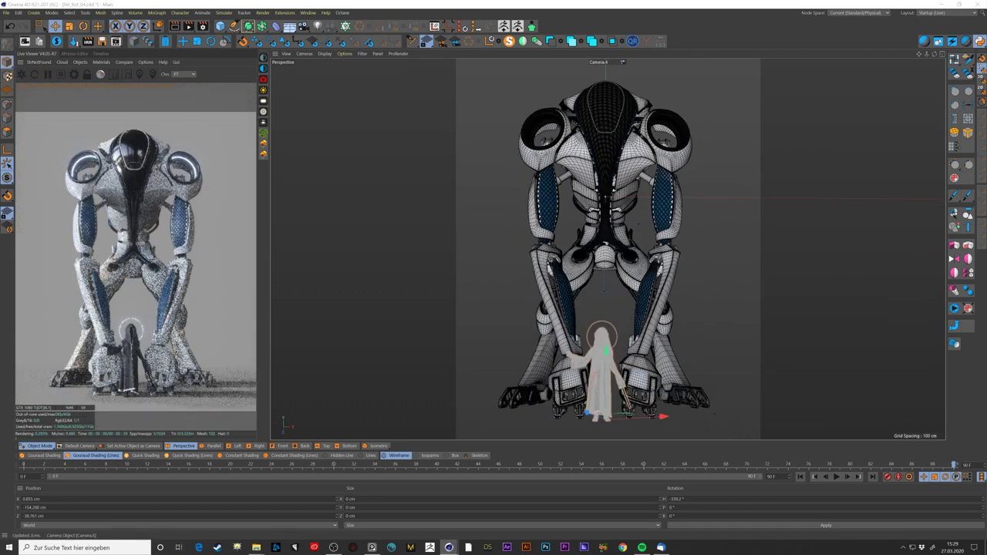
- Move and turn the hooded figure beside the robot's right front foot, then show the four-view layout
alt+drag(741, 193, 785, 189)
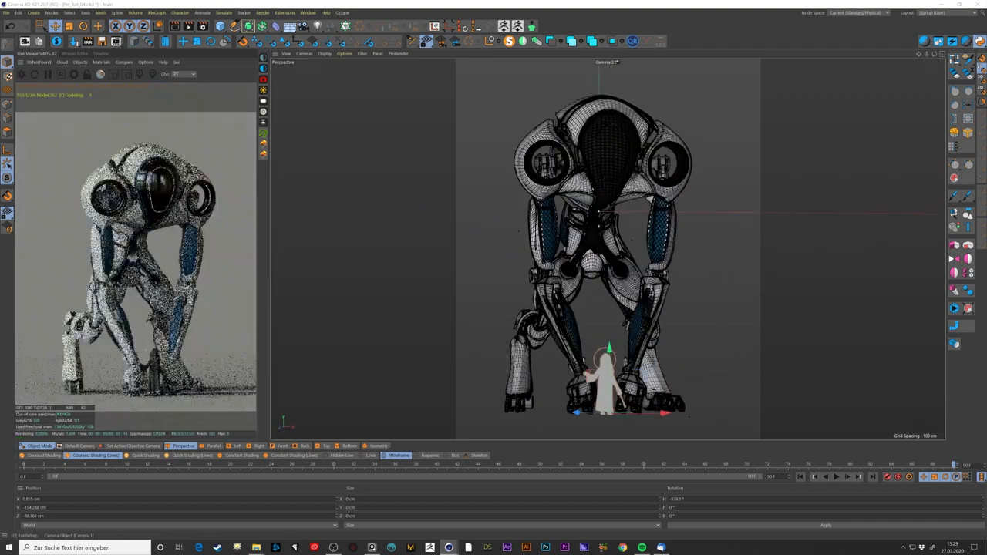
key(e)
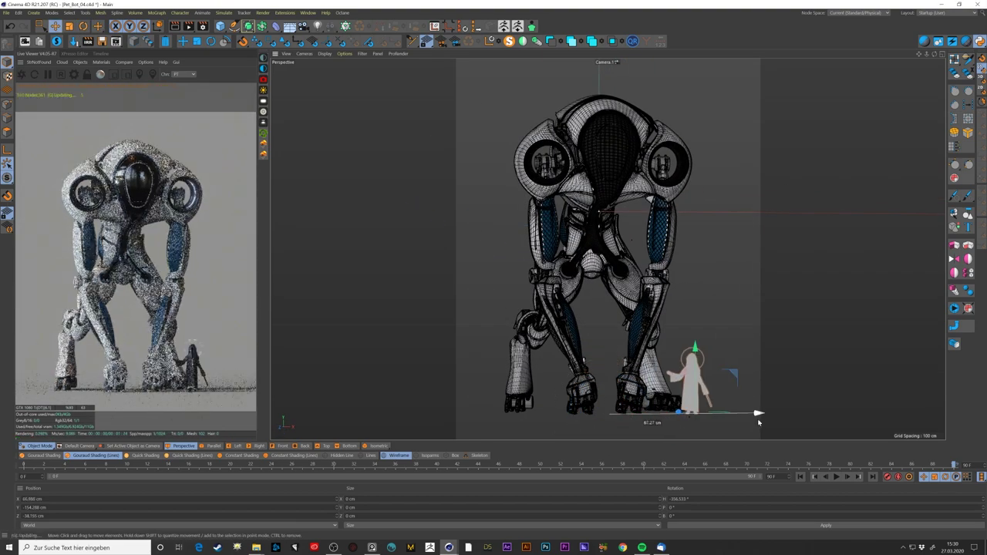
drag(619, 418, 716, 412)
key(r)
key(e)
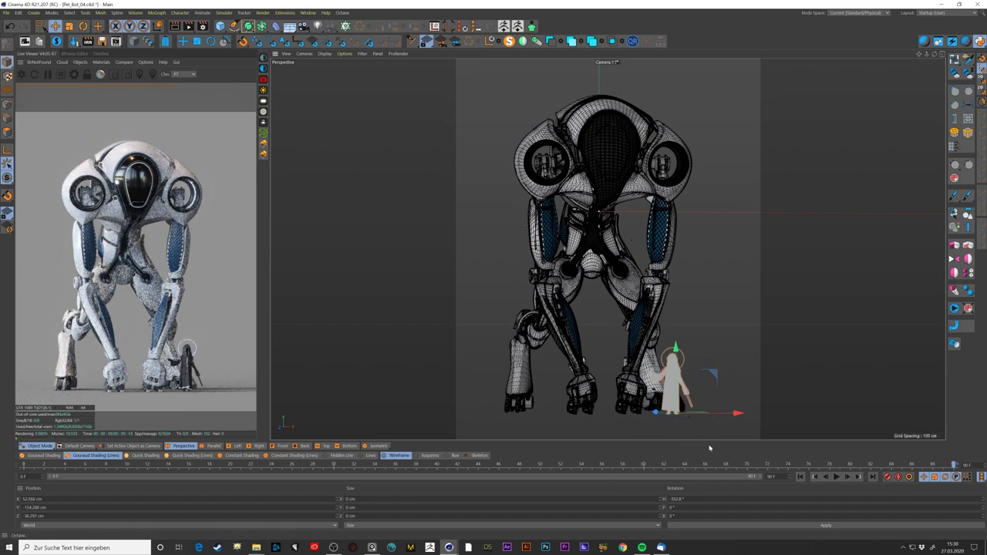
middle_click(653, 236)
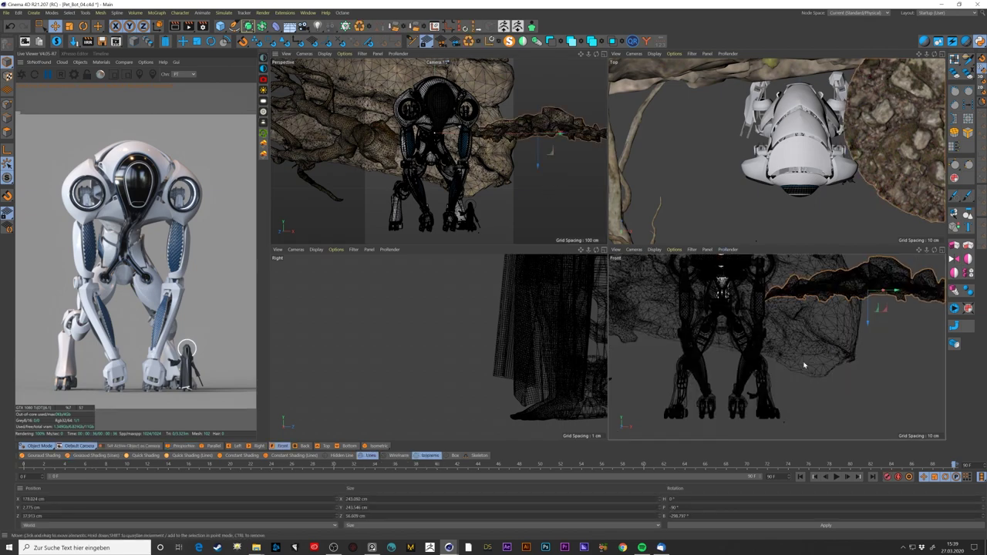
- Shrink the rock to about half its size and tilt it to a new angle
click(481, 396)
drag(481, 395, 517, 431)
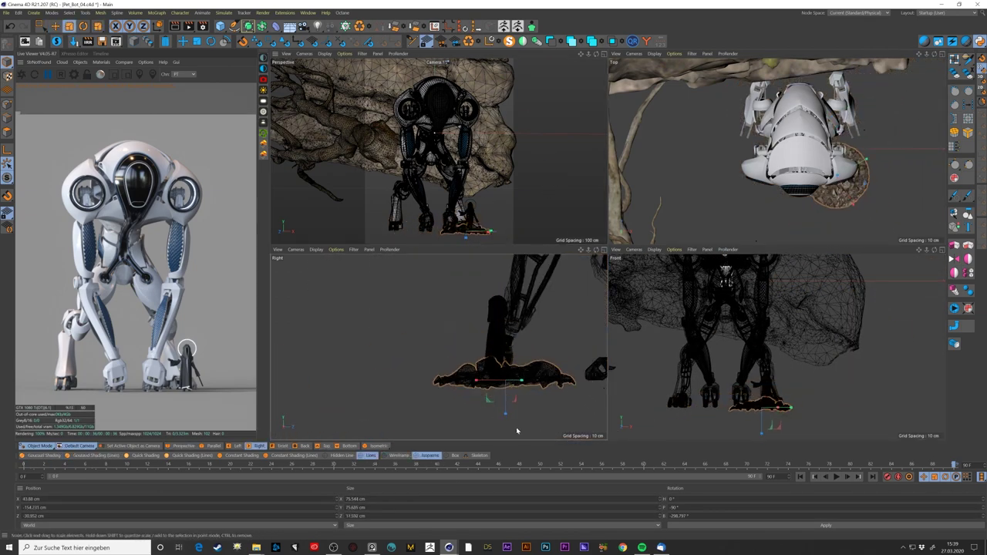
key(r)
mouse_move(434, 220)
mouse_down()
mouse_move(431, 245)
mouse_move(710, 190)
mouse_up()
- Place a copy of the rock to the right of the hooded figure
key(F1)
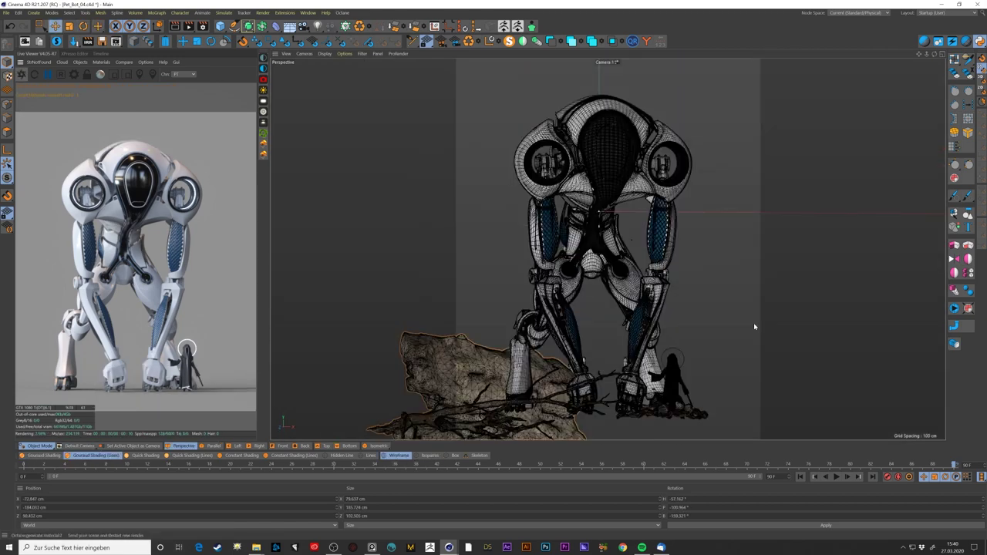
ctrl+drag(673, 410, 732, 423)
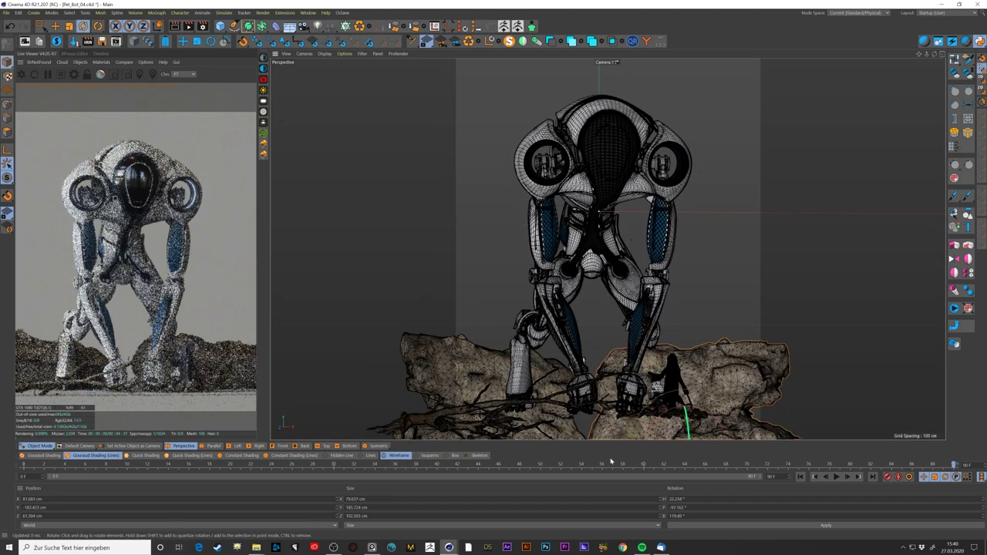
key(F5)
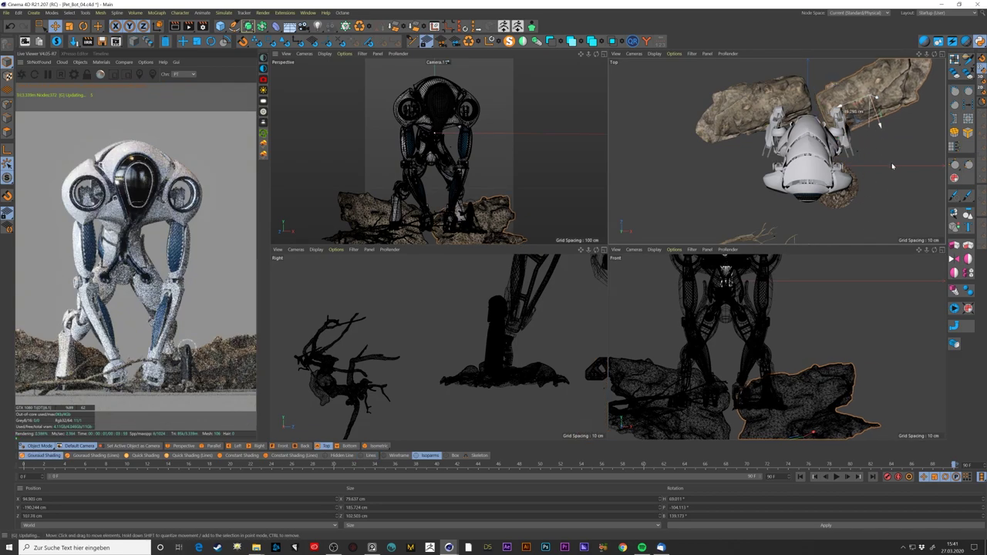
drag(509, 219, 567, 217)
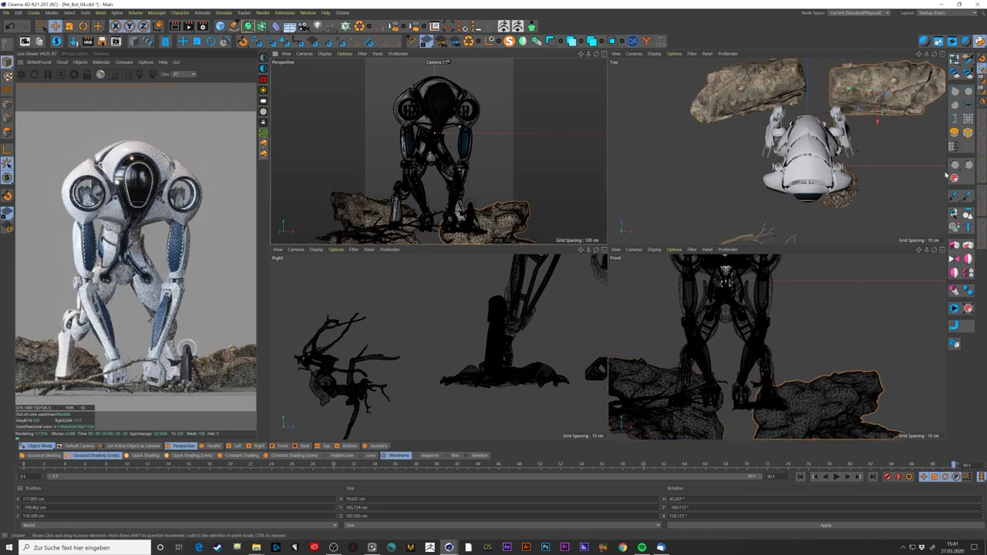
drag(947, 176, 567, 259)
- Move the small round rock to sit beneath the robot
click(839, 185)
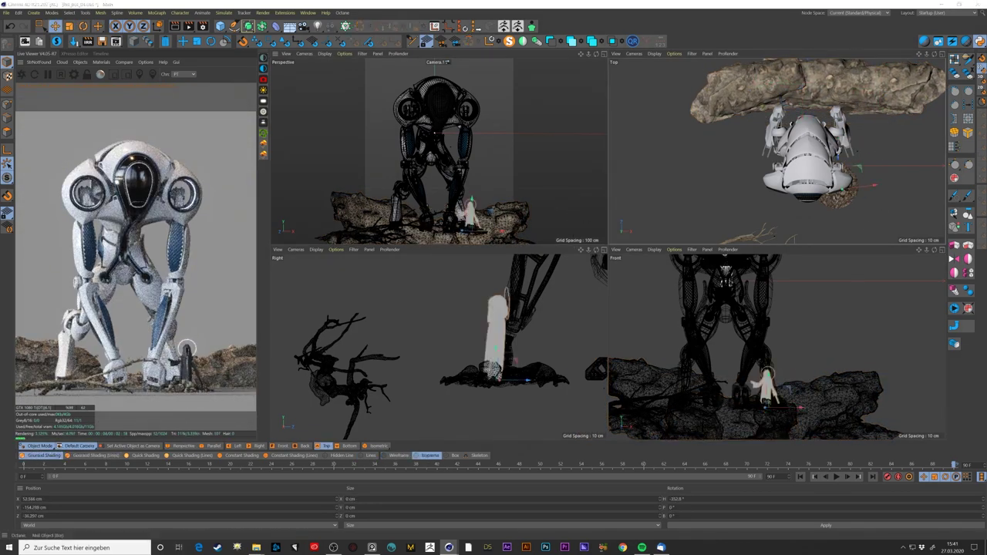
scroll(842, 189, up, 3)
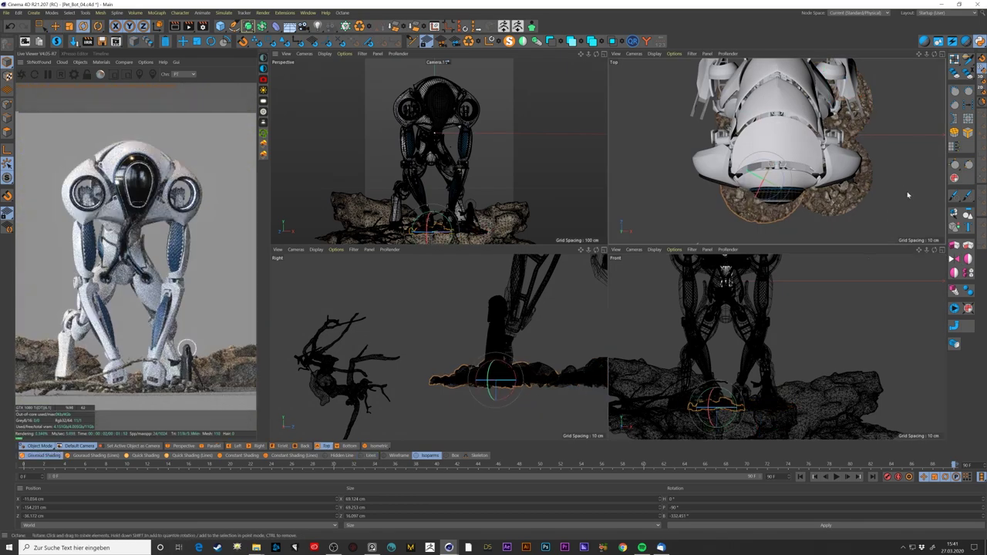
key(e)
drag(787, 185, 694, 151)
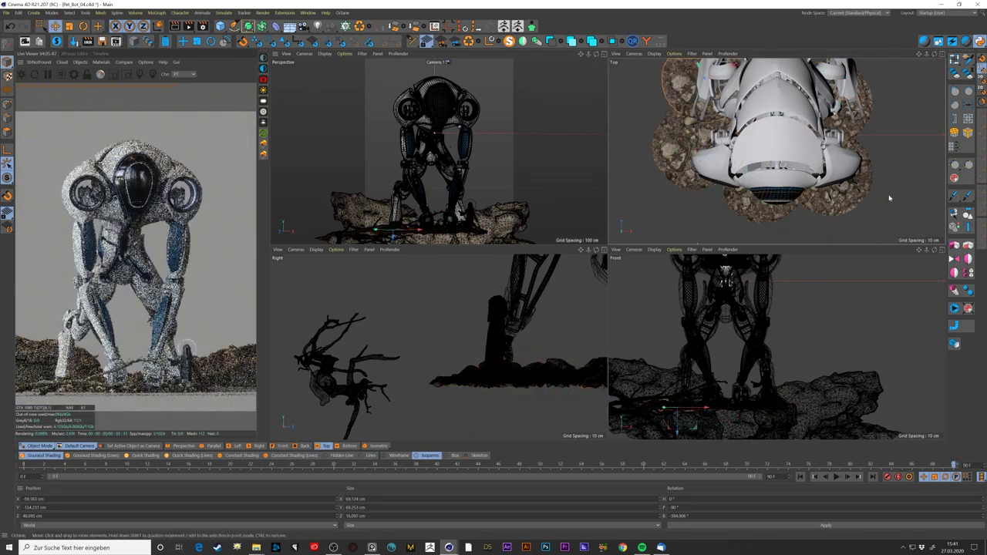
- Rotate the tree branch and move it down into place
click(551, 212)
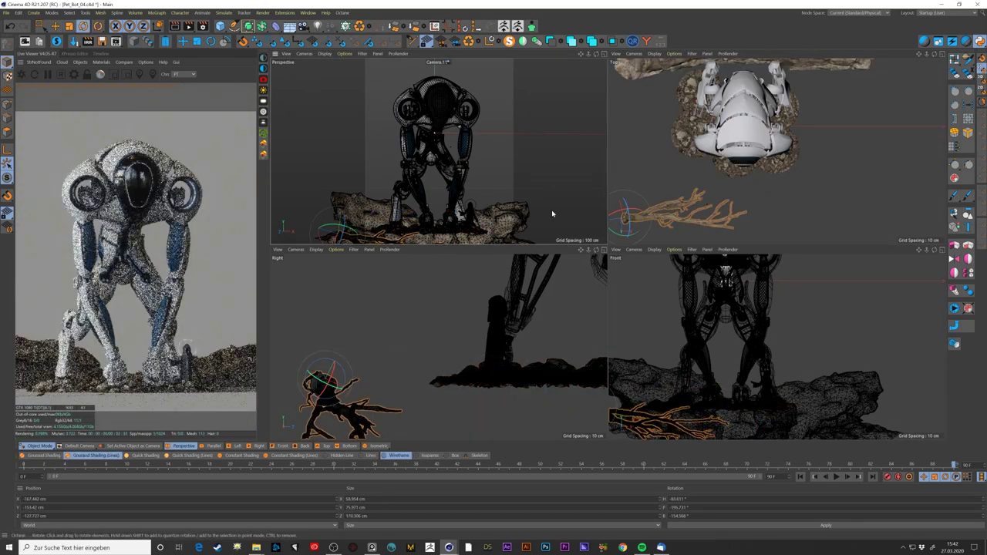
key(r)
mouse_move(560, 218)
mouse_down()
mouse_move(345, 239)
mouse_move(483, 260)
mouse_up()
key(e)
drag(694, 224, 772, 236)
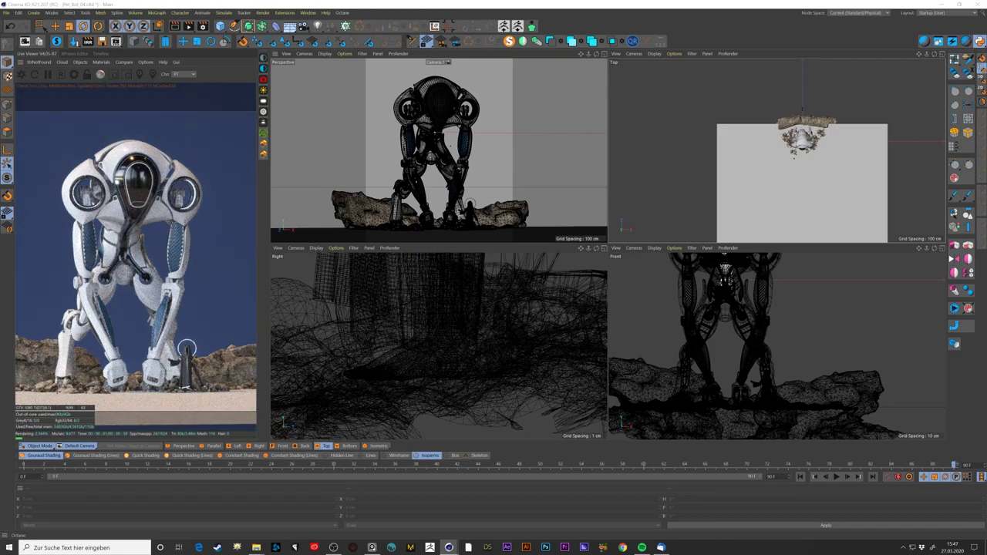
mouse_move(555, 363)
mouse_down()
mouse_move(558, 277)
mouse_move(475, 249)
mouse_up()
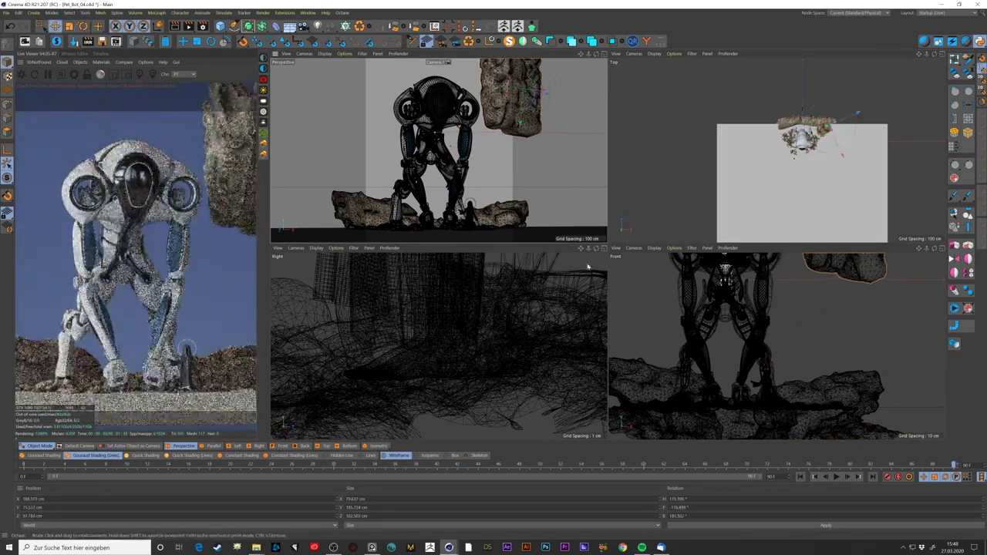
key(e)
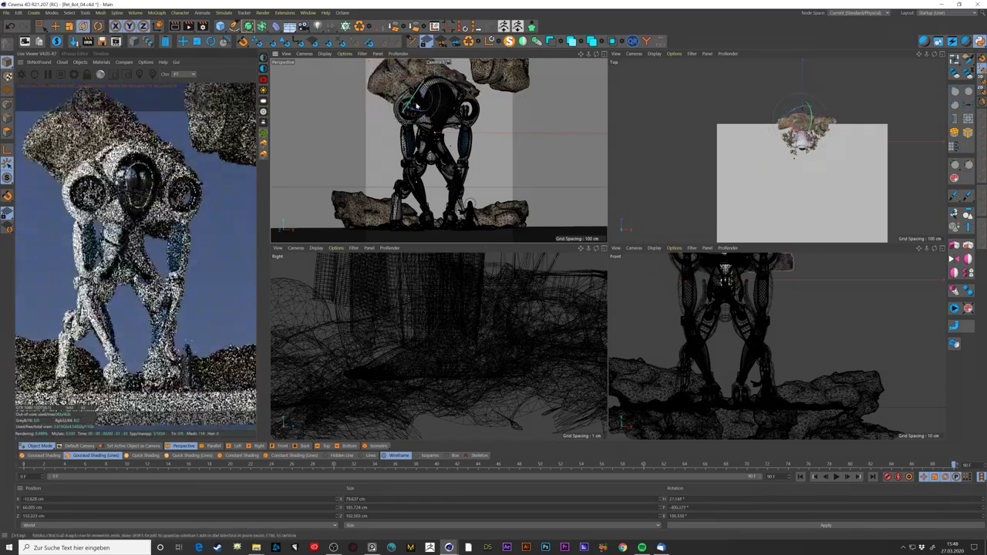
drag(560, 131, 542, 240)
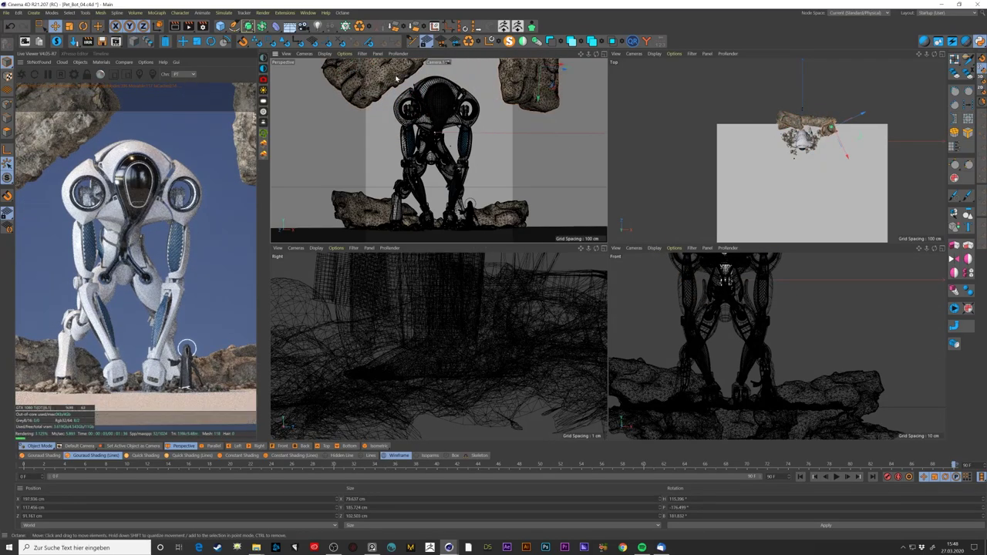
key(ctrl+z)
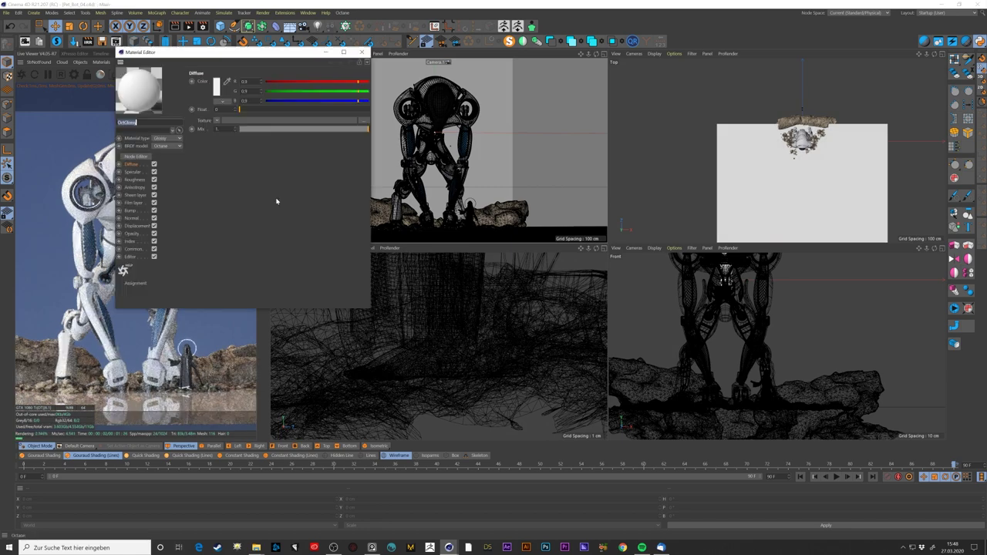
- Connect a noise texture to the water material's bump and make its diffuse colour dark blue
click(275, 203)
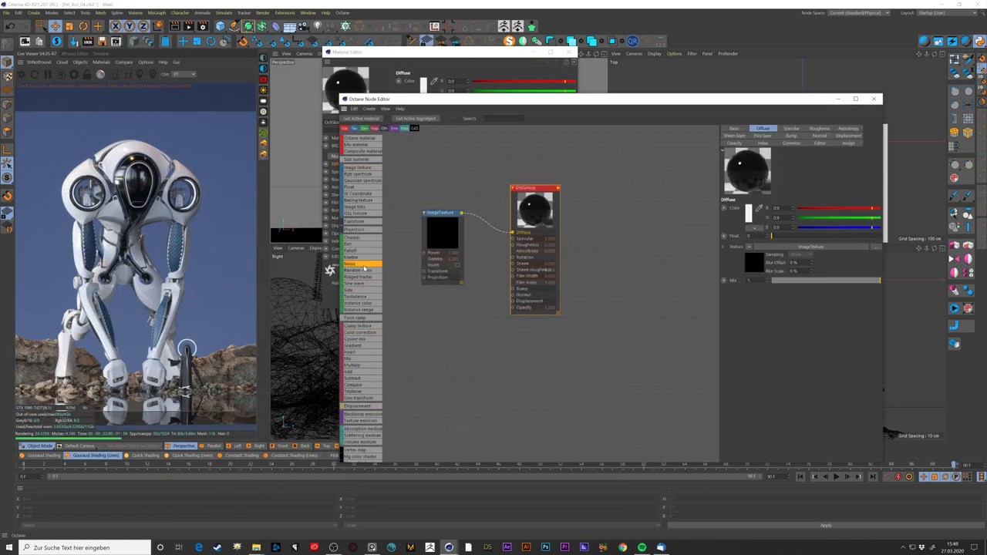
drag(540, 199, 553, 202)
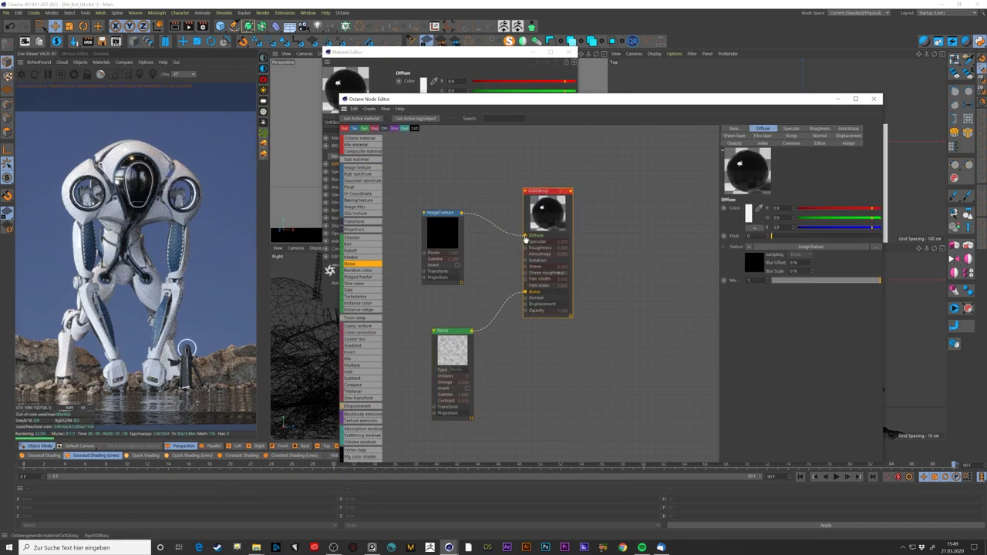
click(747, 213)
click(736, 238)
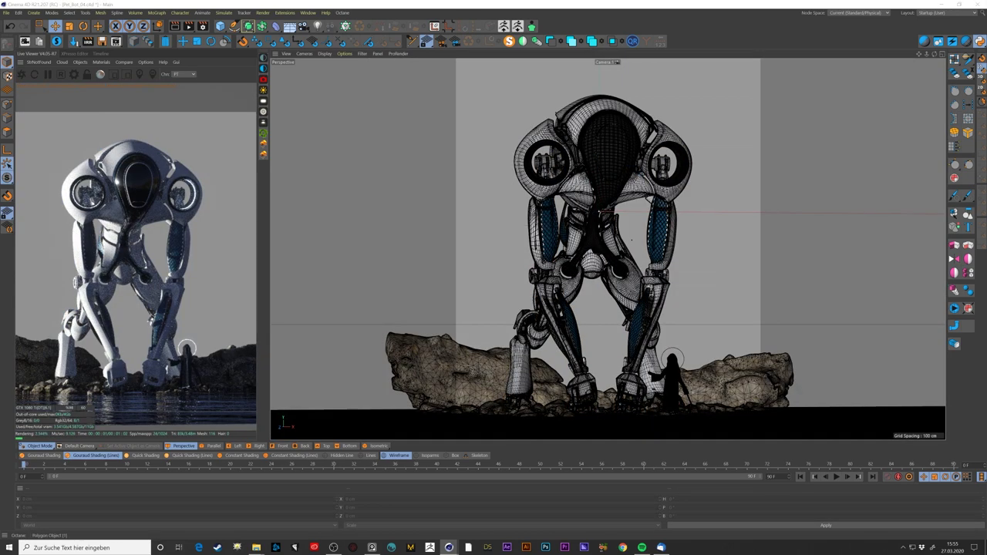
- Lower the blackbody emission power from 2500 to 1600, then to 1200
click(592, 213)
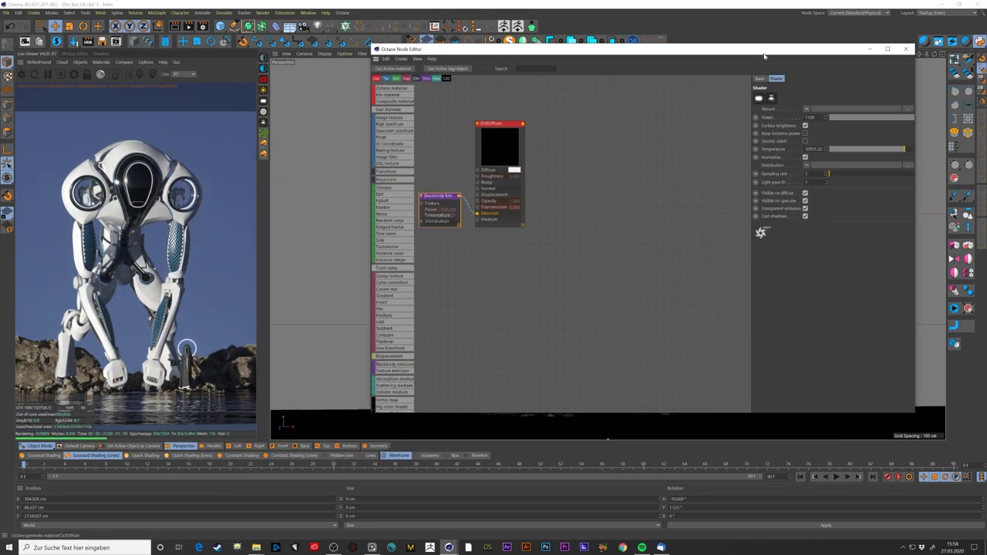
text(2500)
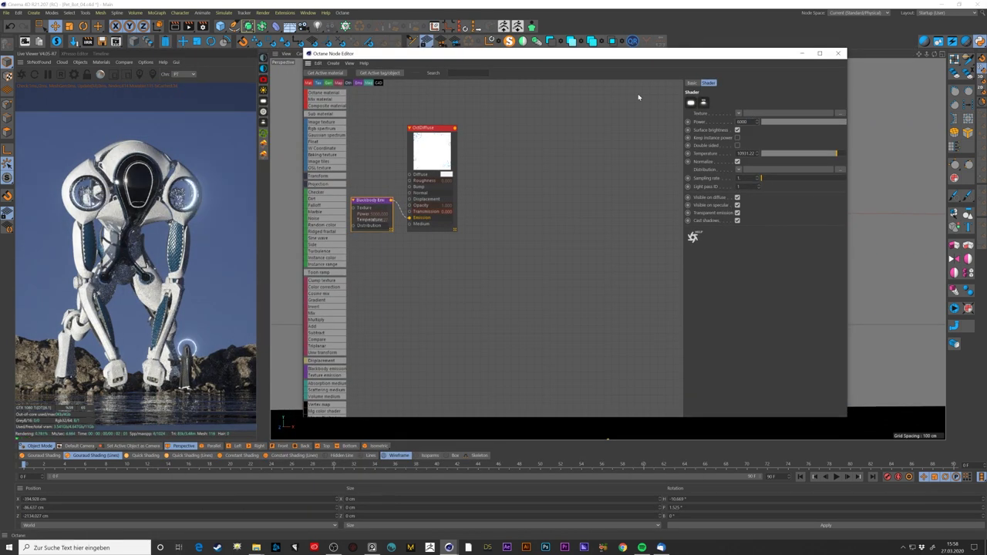
text(1600)
key(Return)
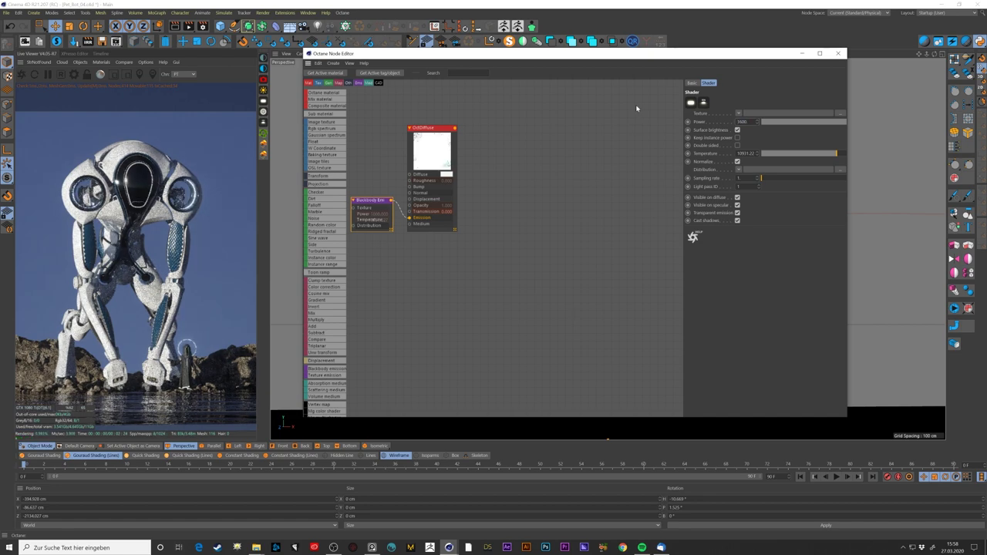
drag(757, 119, 675, 117)
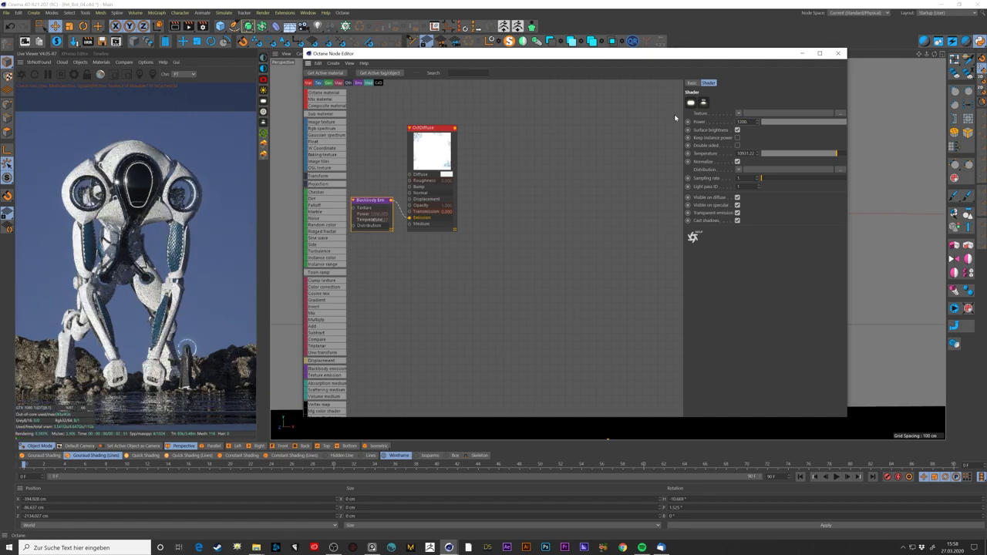
- Toggle the emission's surface brightness and visibility options, then set power to about 866
click(736, 131)
click(737, 197)
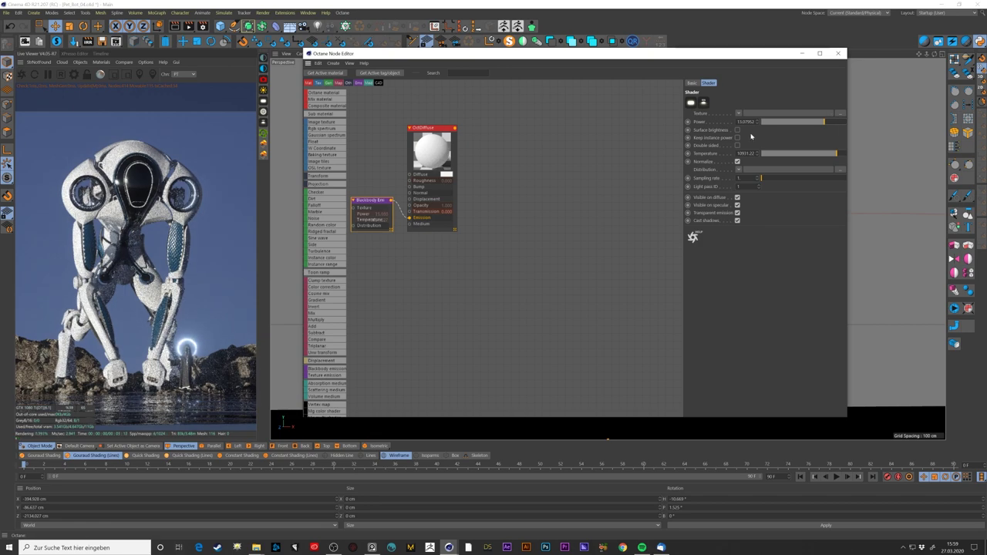
click(738, 205)
click(737, 205)
click(737, 198)
click(737, 131)
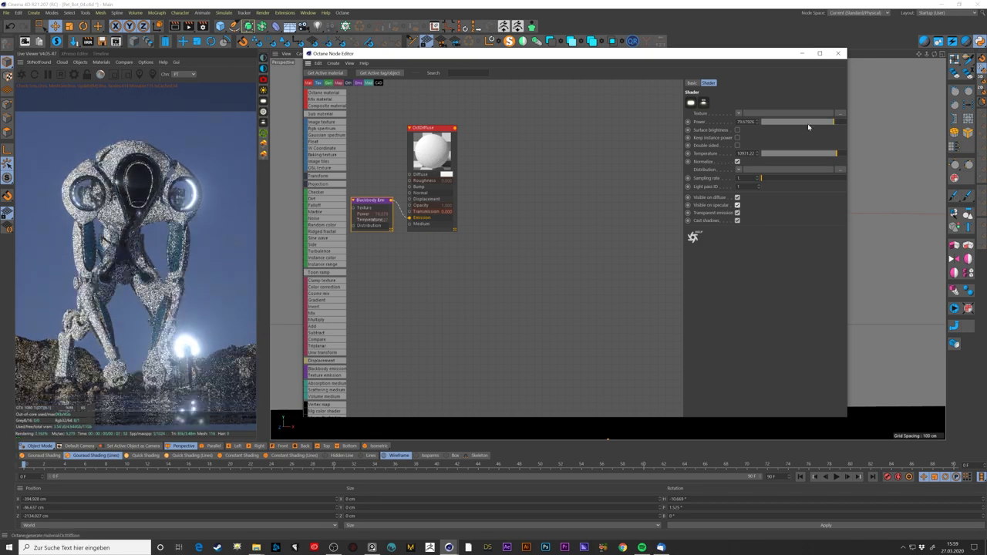
drag(806, 121, 910, 121)
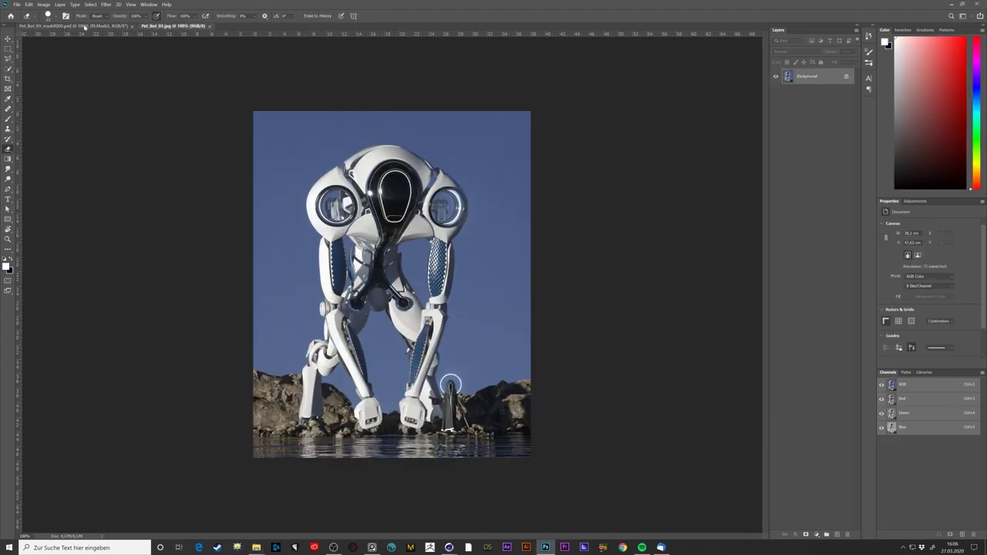
- Raise a Curves point to brighten the robot image and add a black mask hiding the dirt texture
key(ctrl+Tab)
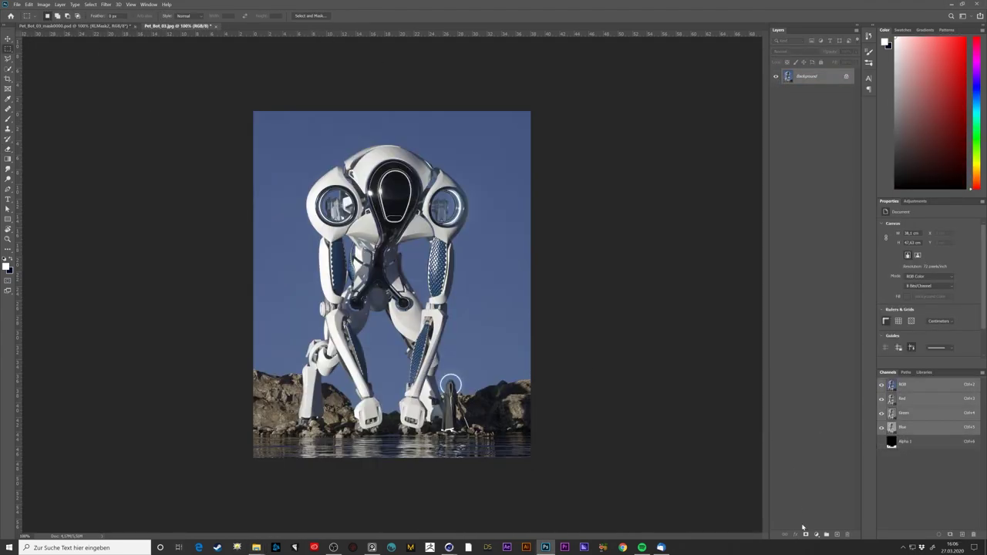
drag(939, 276, 933, 276)
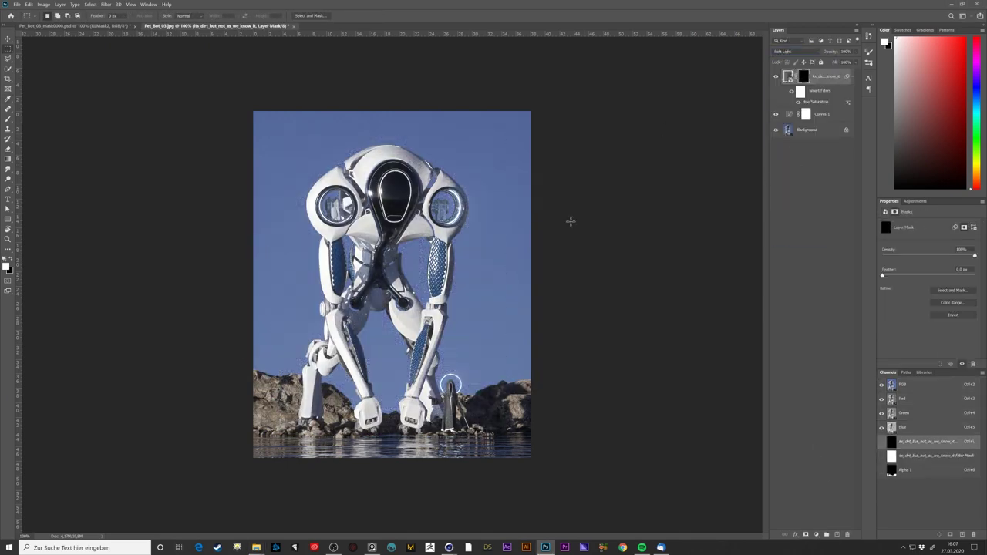
key(Return)
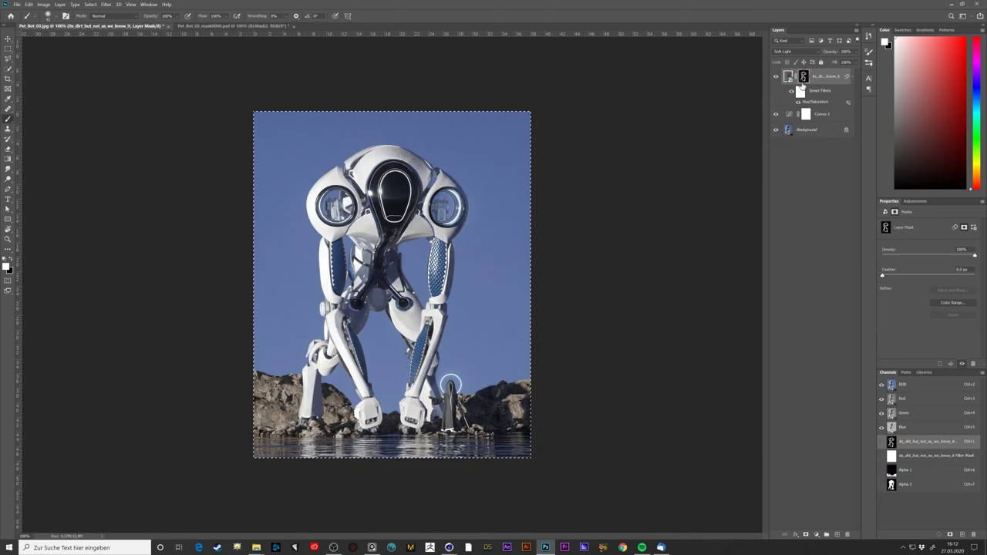
alt+click(816, 533)
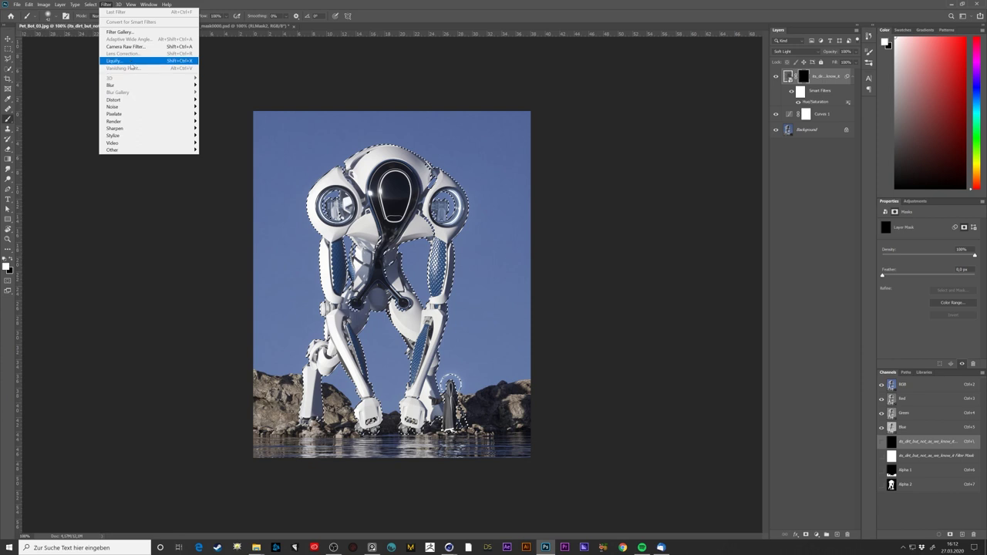
- Fill the dirt texture's mask with the Alpha 2 robot silhouette
key(Escape)
key(g)
key(alt+BackSpace)
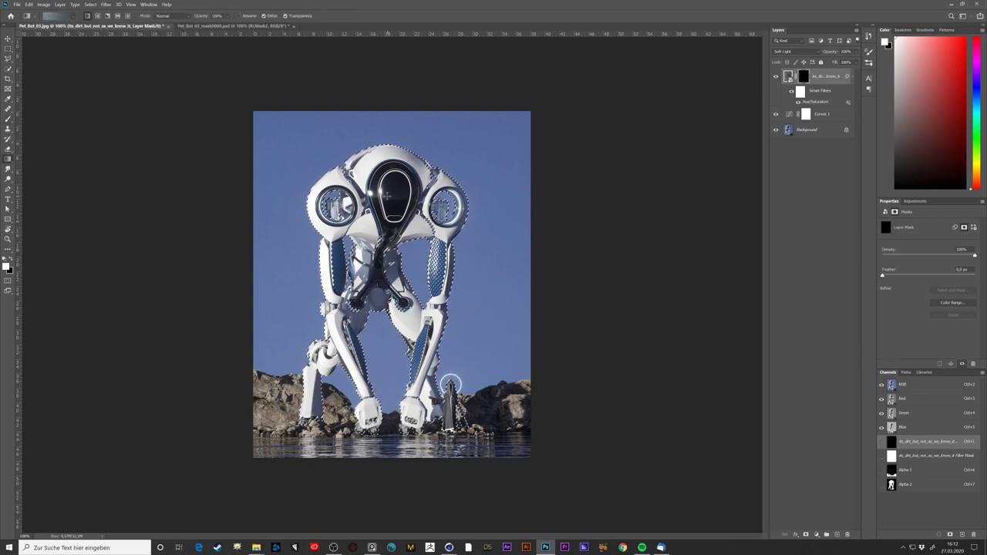
key(ctrl+d)
key(b)
key(x)
- Paint faint dirt down the robot's right leg with a 40% opacity brush
right_click(438, 236)
key(Return)
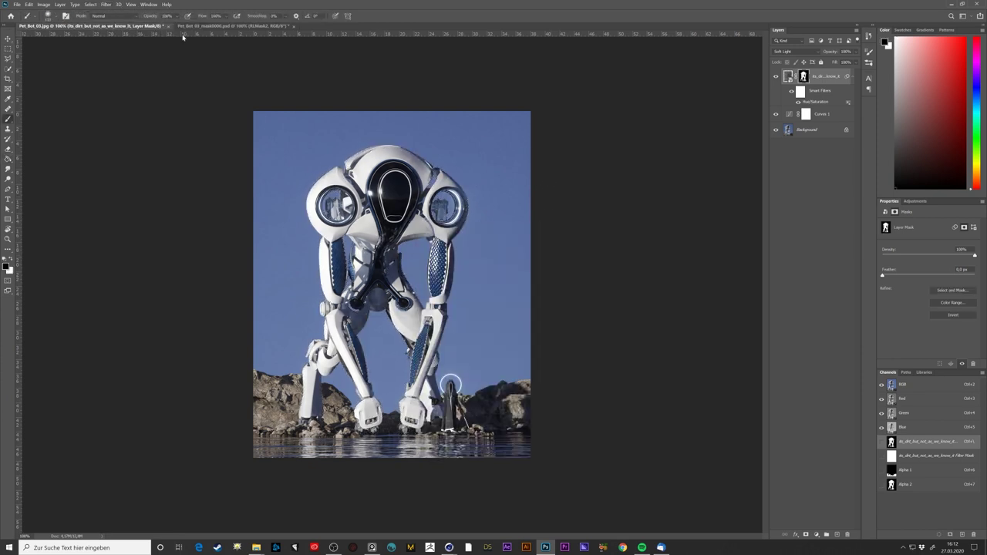
key(4)
mouse_move(446, 245)
mouse_down()
mouse_move(432, 397)
mouse_move(450, 416)
mouse_up()
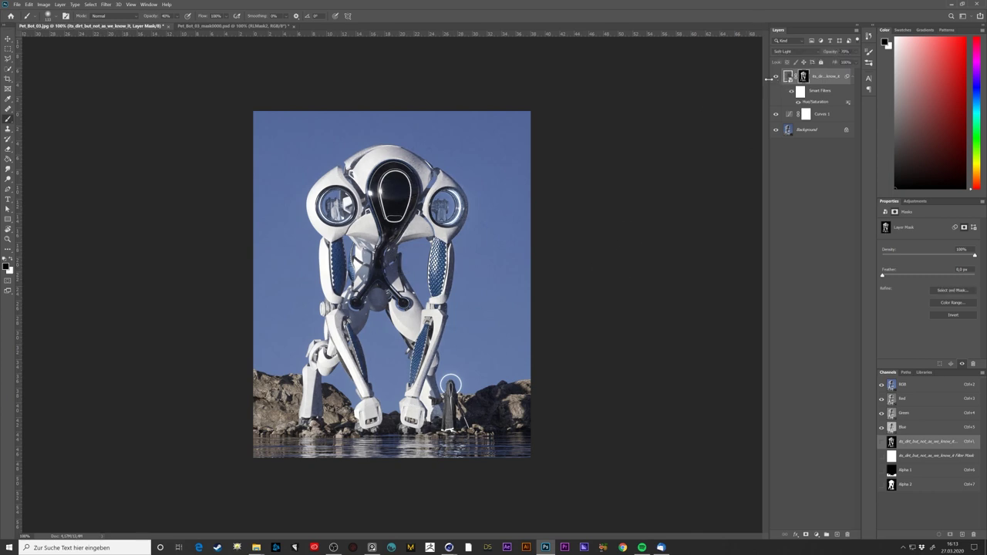
- Load the Alpha 2 selection, convert the background to Layer 0, and contract the selection slightly
ctrl+click(912, 488)
click(90, 4)
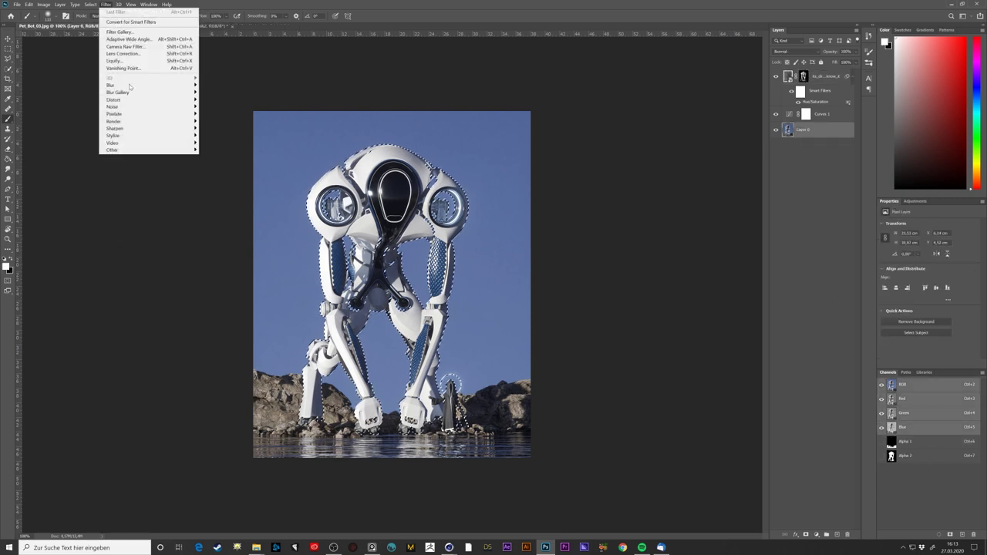
click(224, 119)
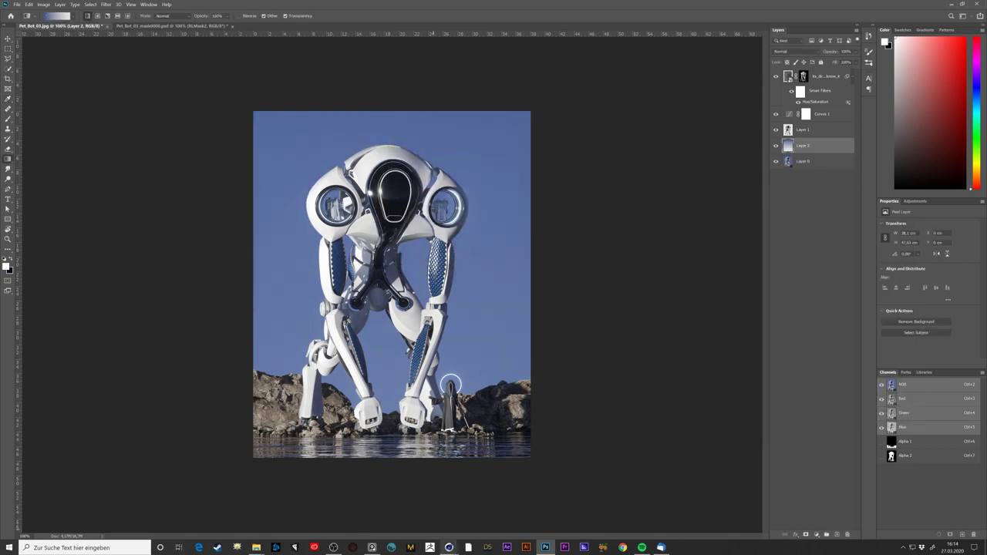
- Give Layer 2 a dark blue Color Overlay layer style
click(794, 143)
drag(475, 113, 590, 96)
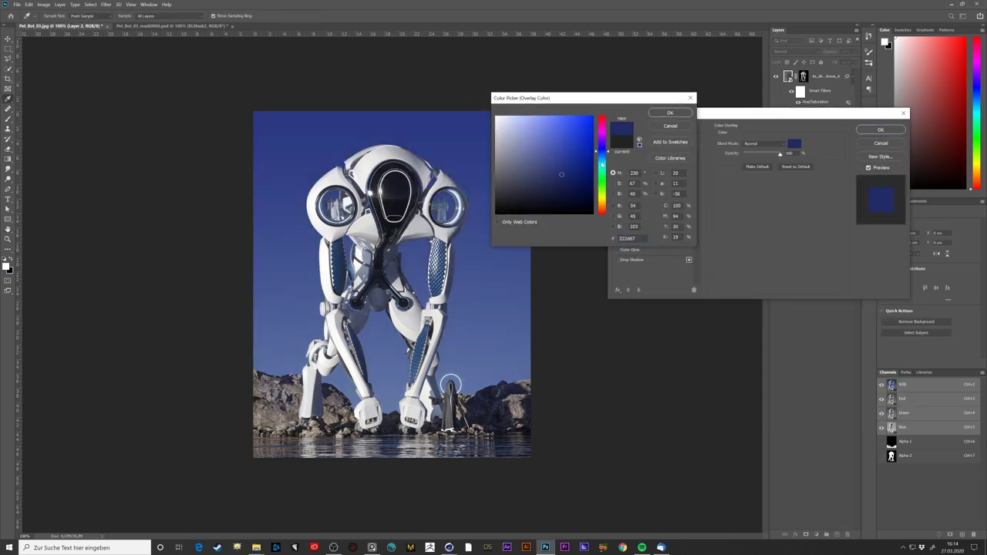
click(542, 180)
click(671, 125)
click(880, 130)
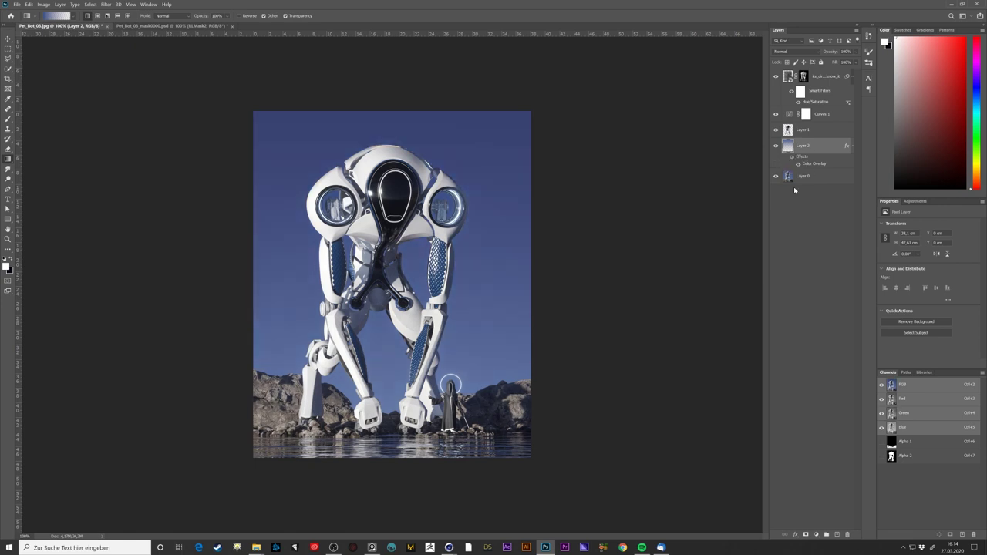
click(848, 145)
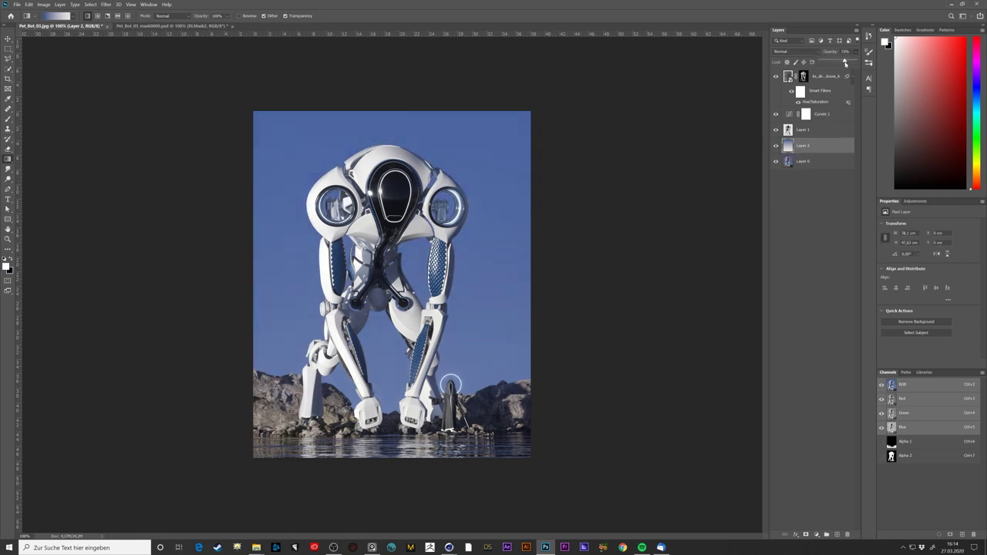
- Move Curves 1 to the top of the stack and commit the watermark text at bottom-left
drag(819, 113, 777, 80)
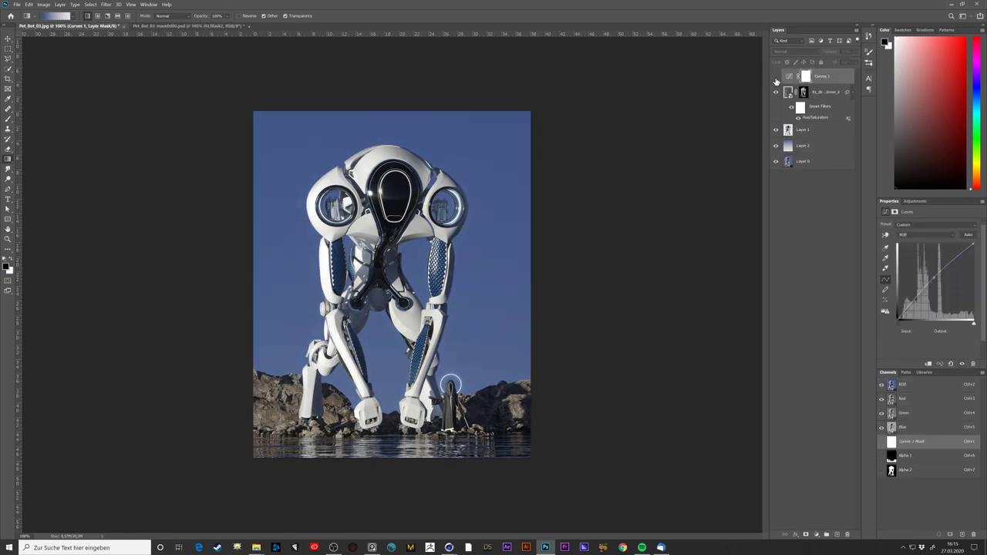
click(776, 76)
click(775, 76)
click(776, 76)
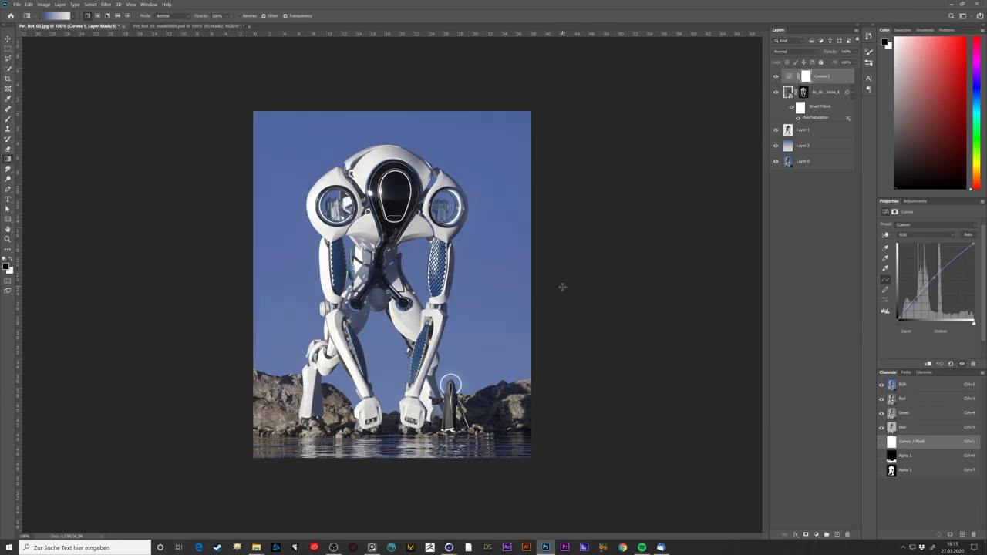
key(ctrl+v)
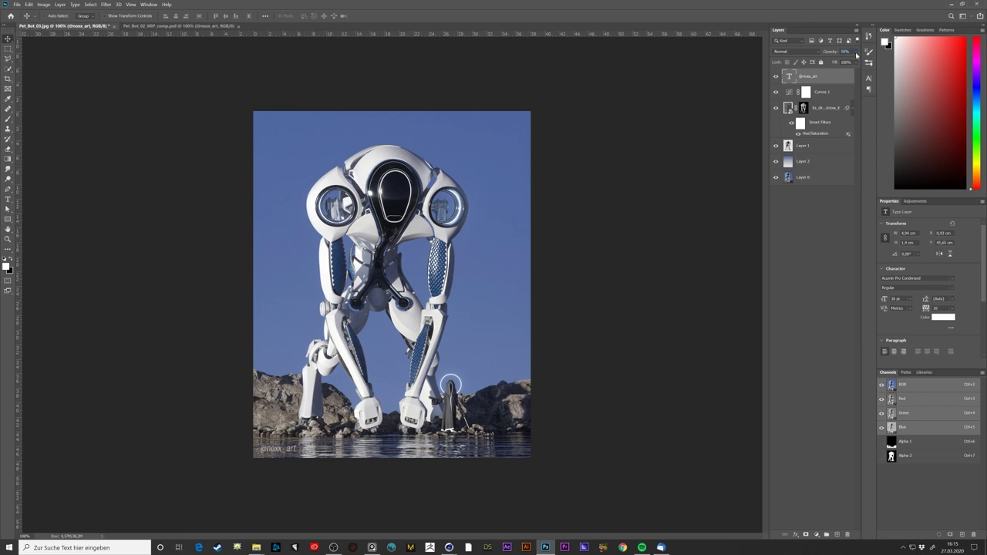
- Lower the watermark's opacity, clear the robot selection, and set Layer 3's opacity to about 63%
right_click(8, 38)
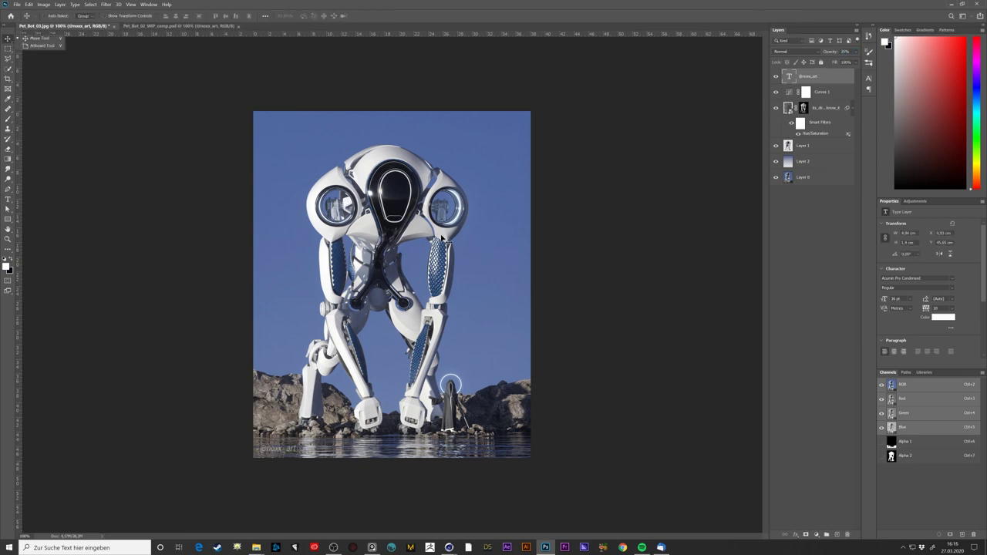
click(442, 238)
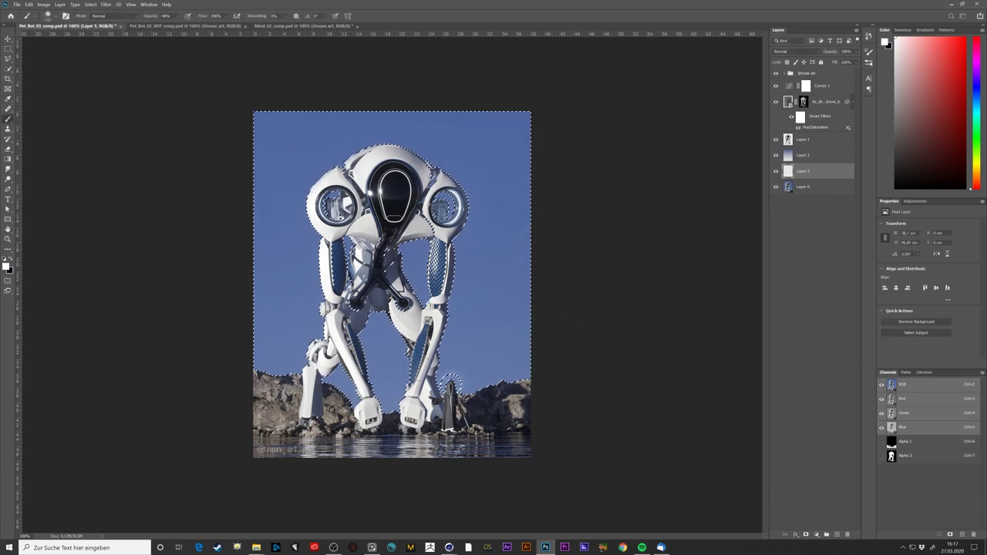
right_click(451, 383)
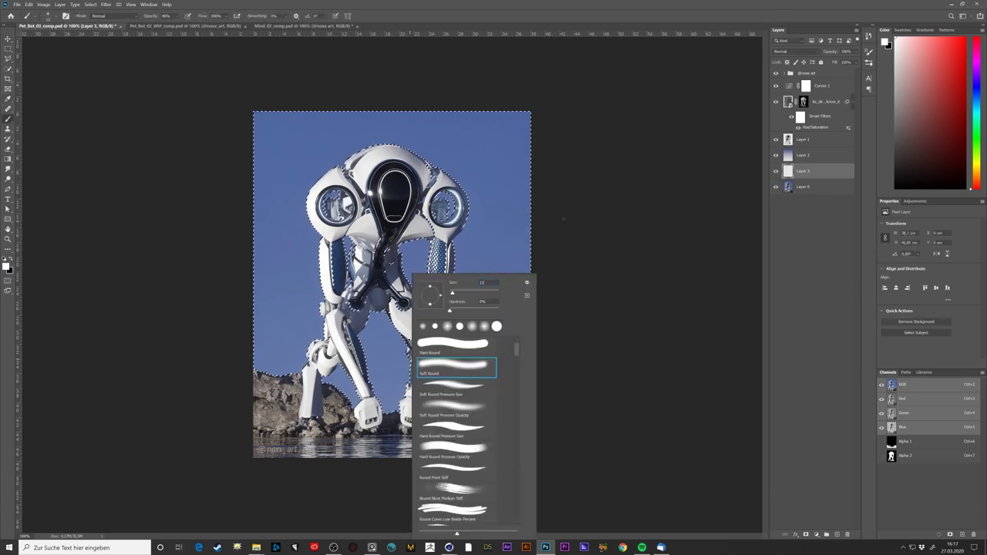
key(Escape)
key(ctrl+d)
key(m)
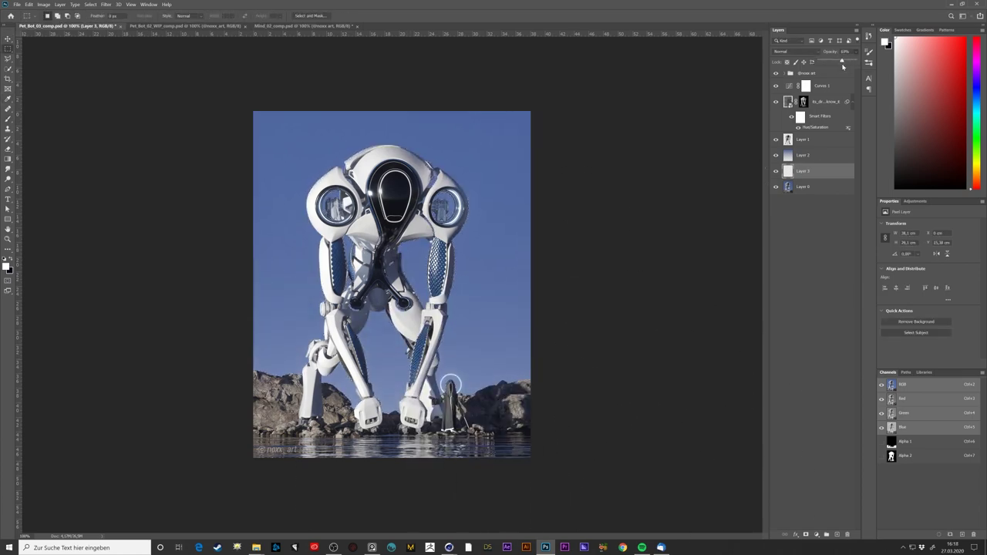
drag(856, 61, 669, 287)
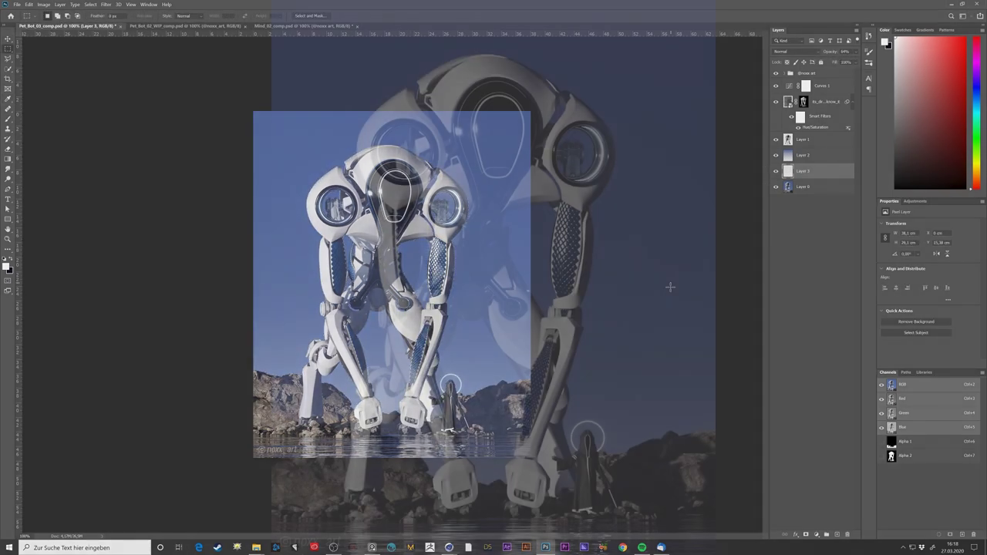